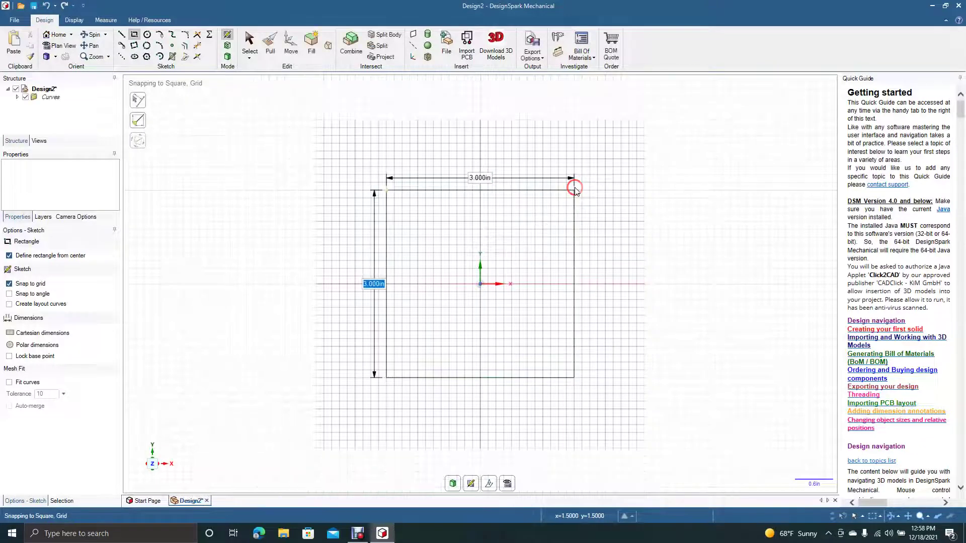
Pull the 3 in square sketch into a roughly cubic solid block.
left_click(251, 44)
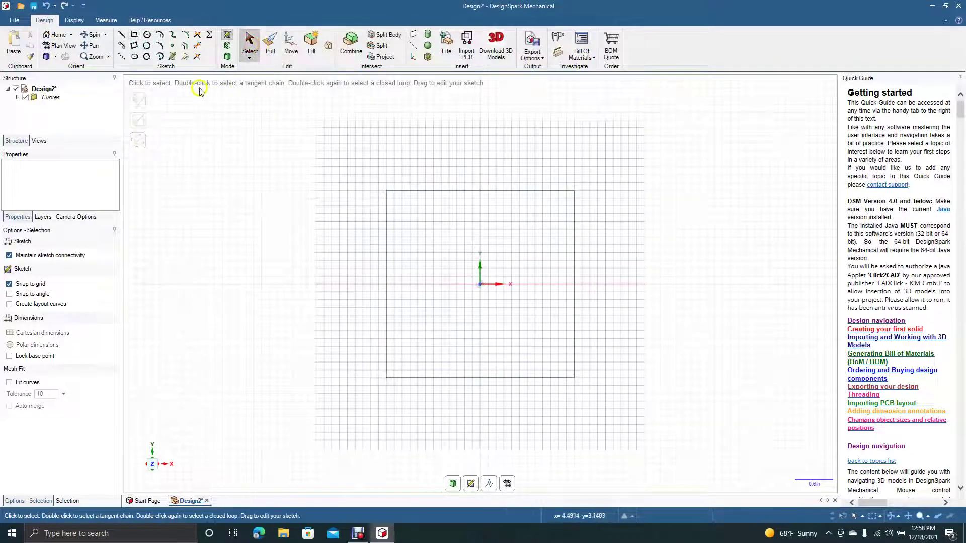
left_click(93, 34)
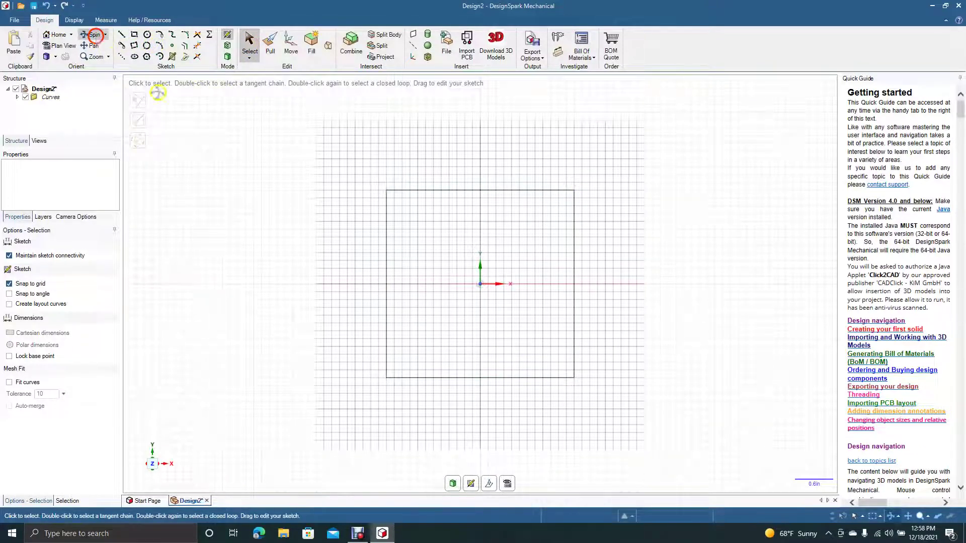
left_click_drag(281, 201, 242, 202)
left_click(267, 42)
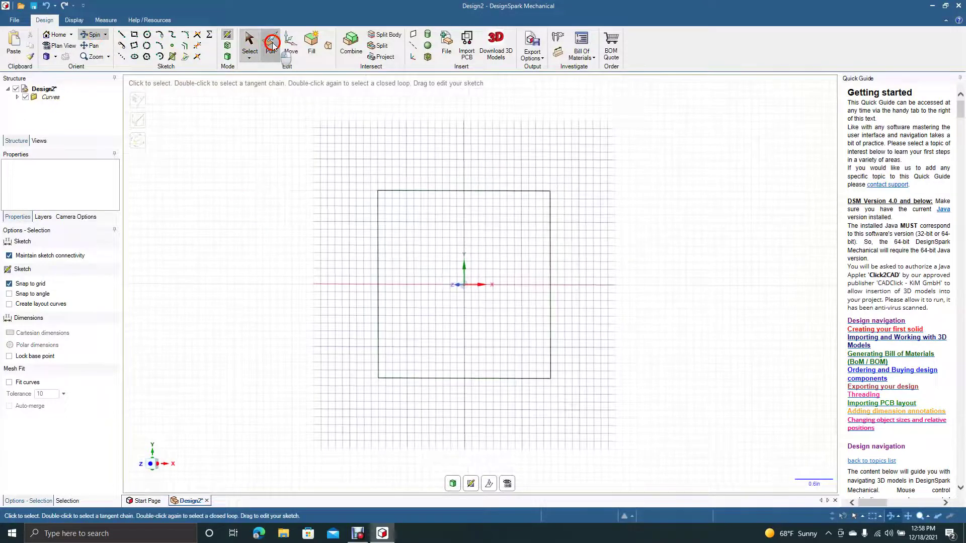
left_click(424, 253)
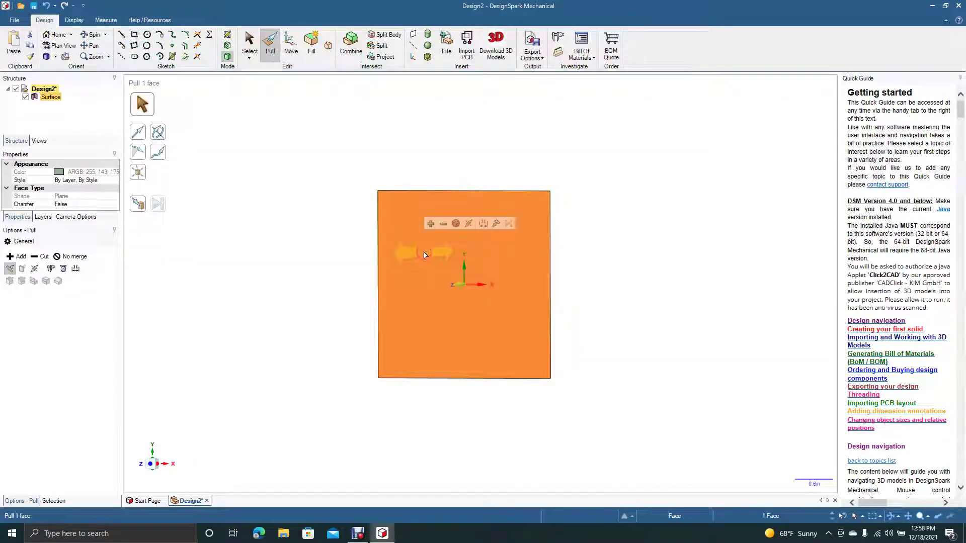
left_click_drag(424, 255, 350, 289)
left_click(249, 41)
left_click(243, 139)
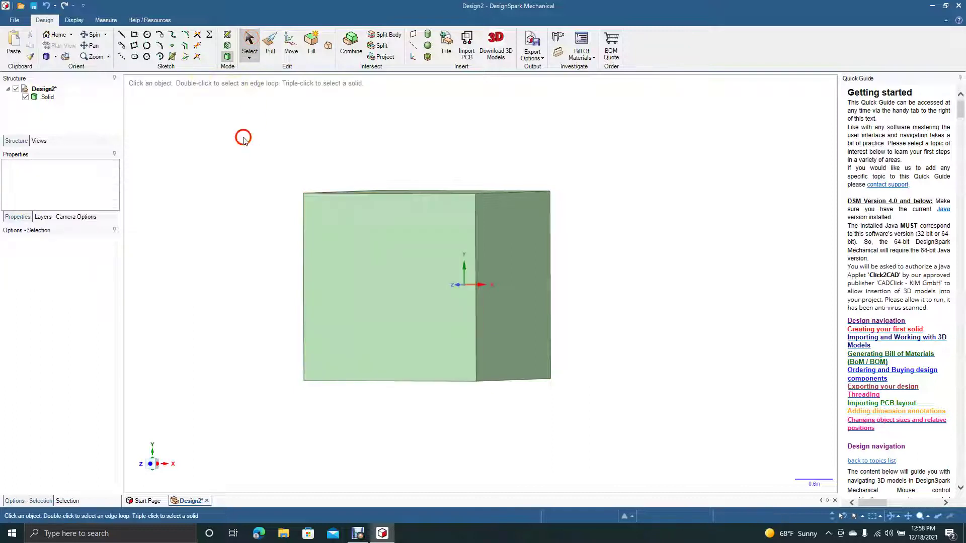
Create a plane on the block's side face that is perpendicular to the X axis.
left_click(94, 47)
left_click_drag(225, 179, 252, 217)
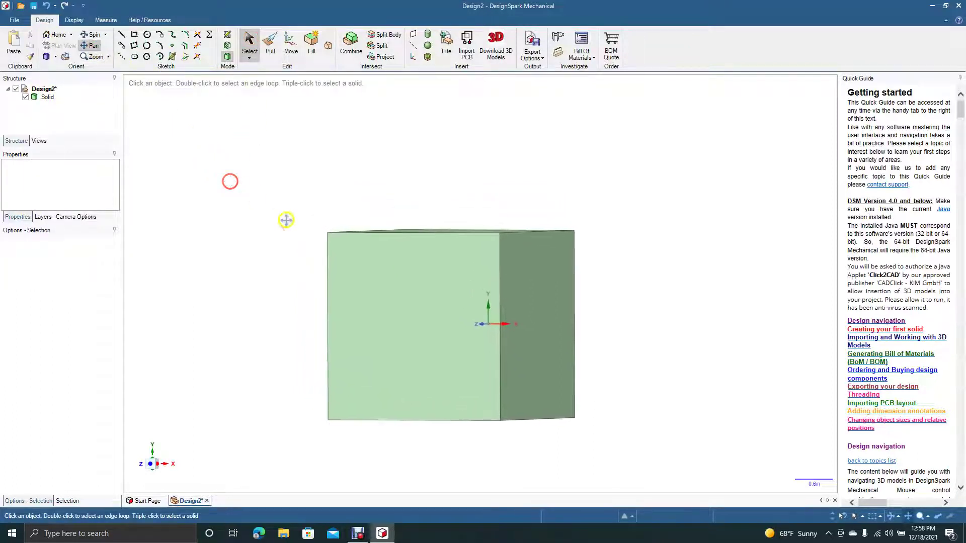
left_click(91, 34)
left_click_drag(203, 148, 215, 169)
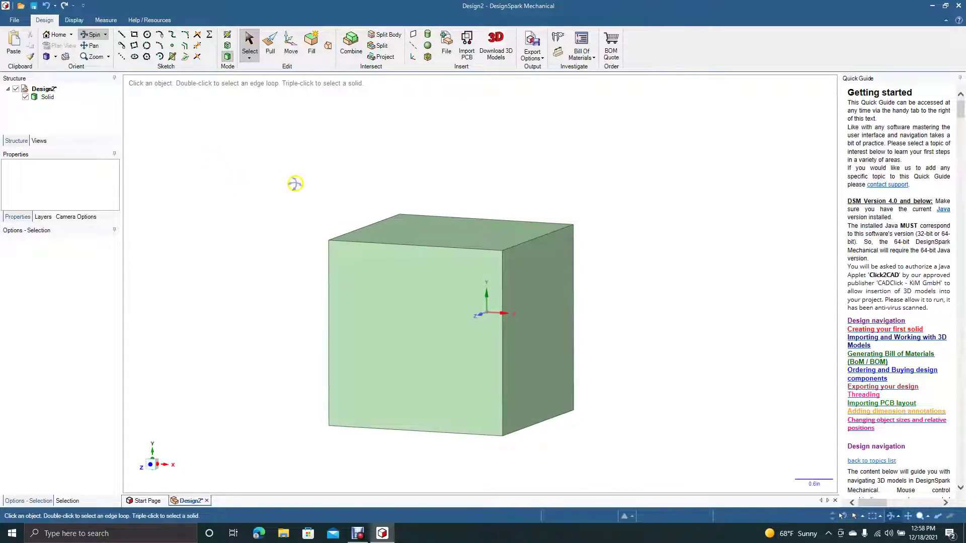
left_click(522, 271)
key("Escape")
left_click(529, 280)
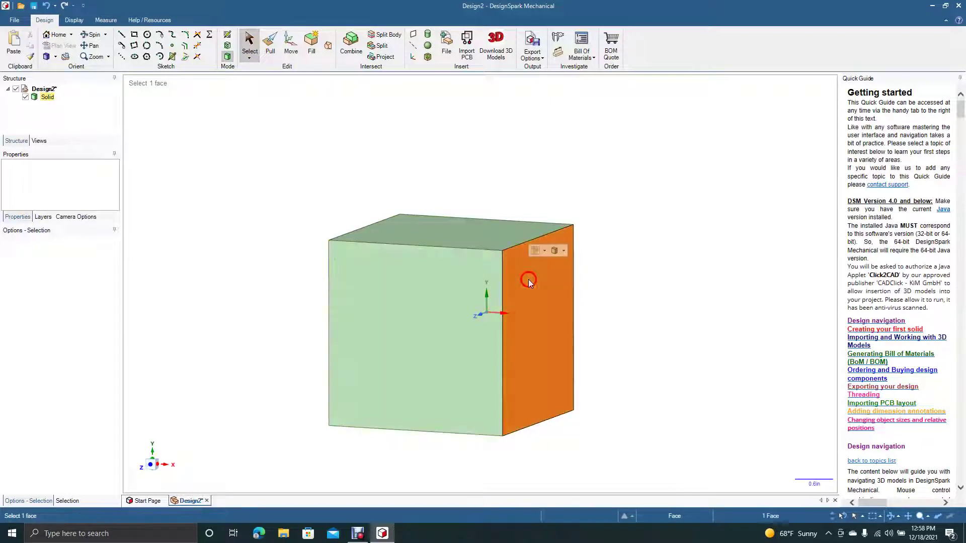
left_click(415, 35)
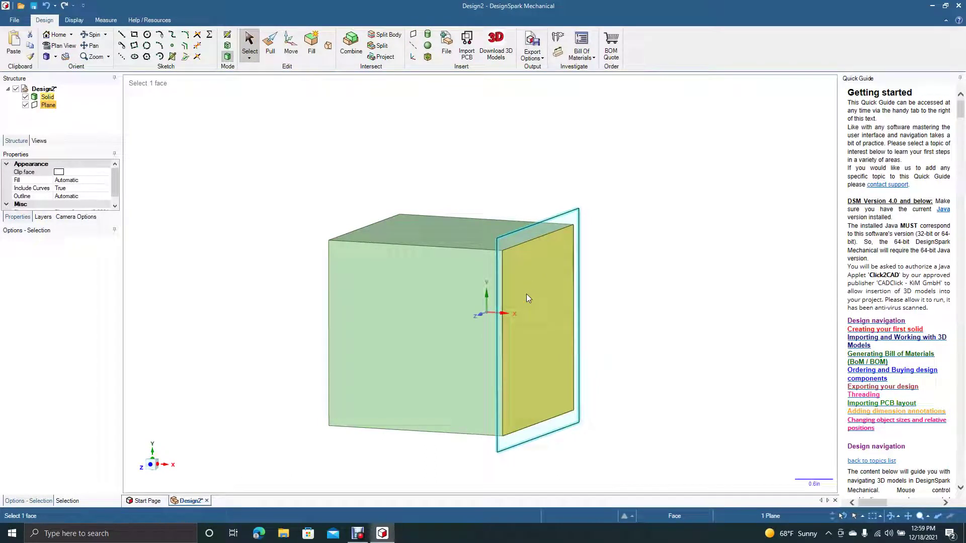
key("Escape")
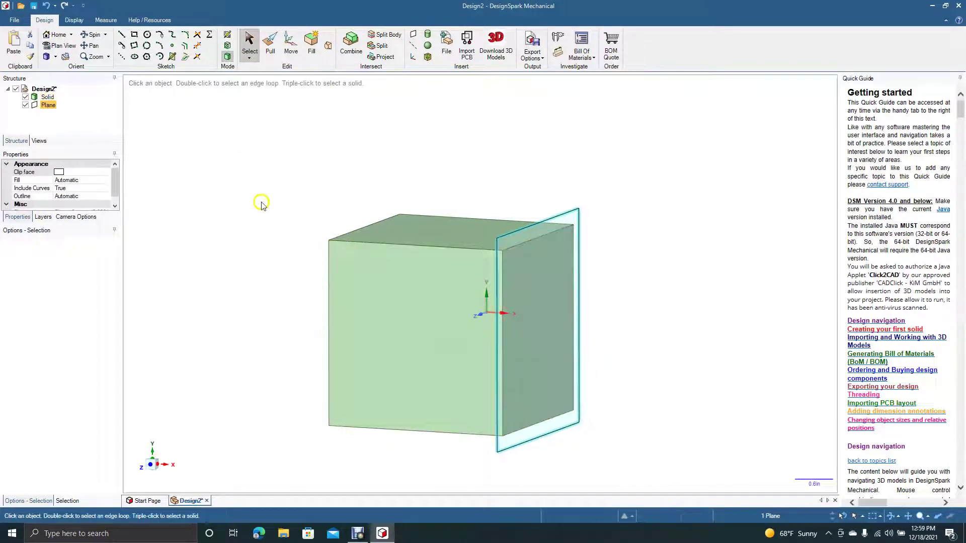
Sketch a circle 1.25 in in diameter on the new plane, centred on the block's side face.
left_click(92, 34)
left_click_drag(395, 185, 285, 174)
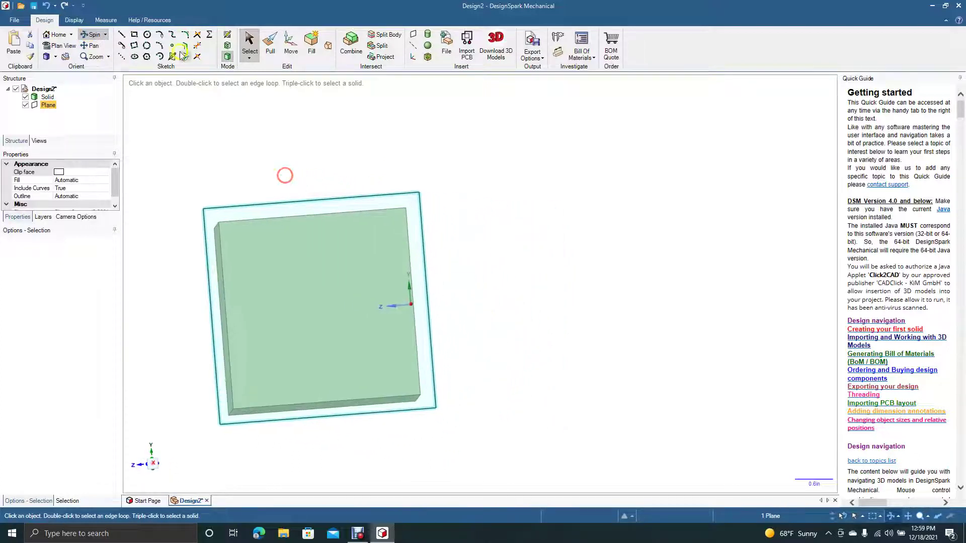
left_click(247, 43)
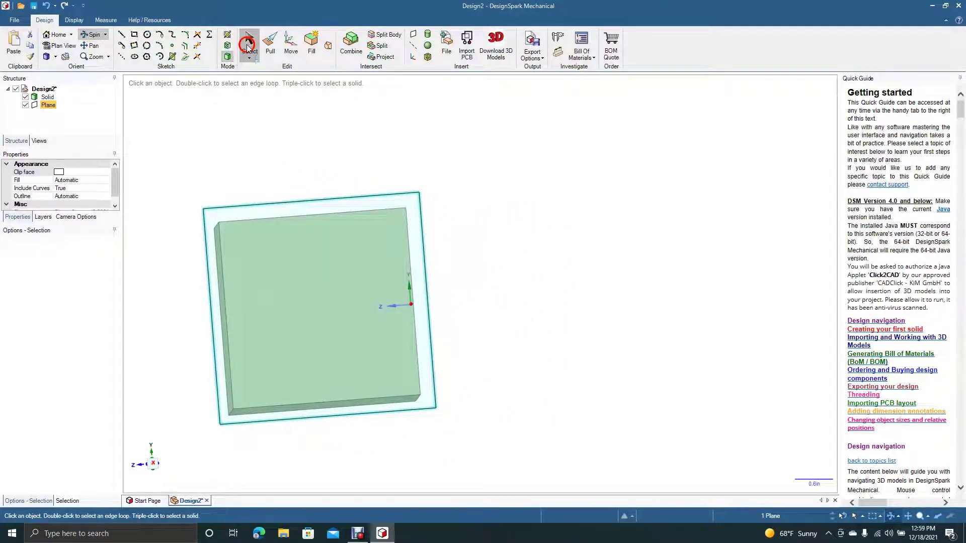
left_click(212, 153)
left_click(276, 252)
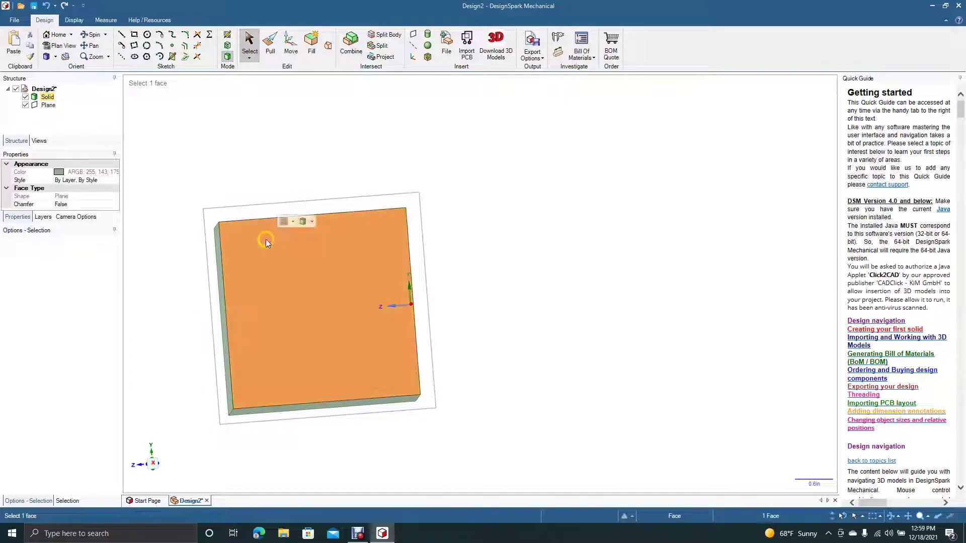
left_click(64, 45)
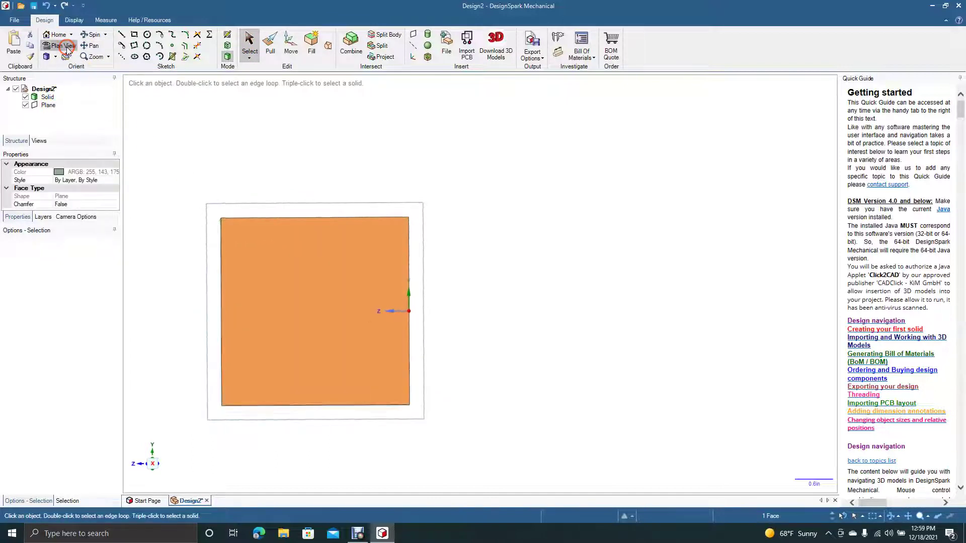
left_click(231, 208)
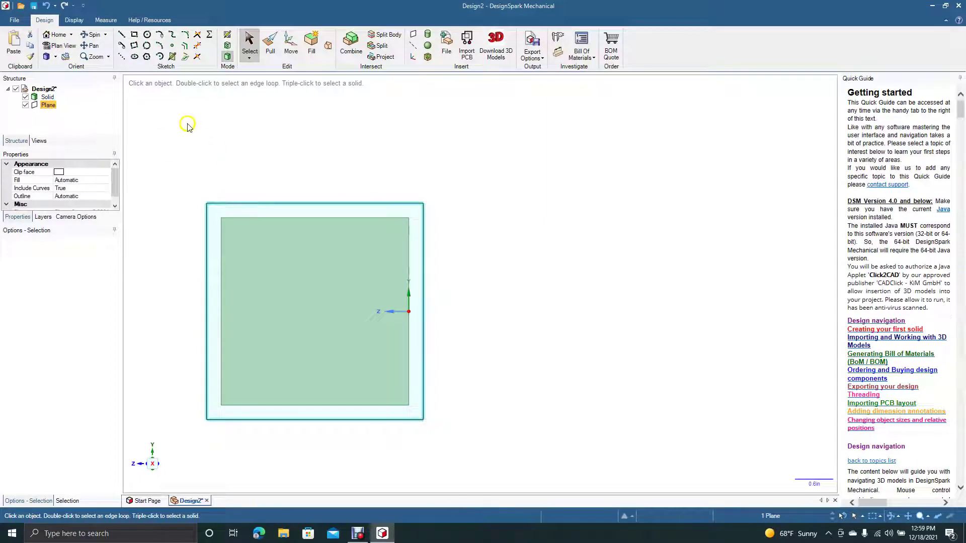
left_click(147, 35)
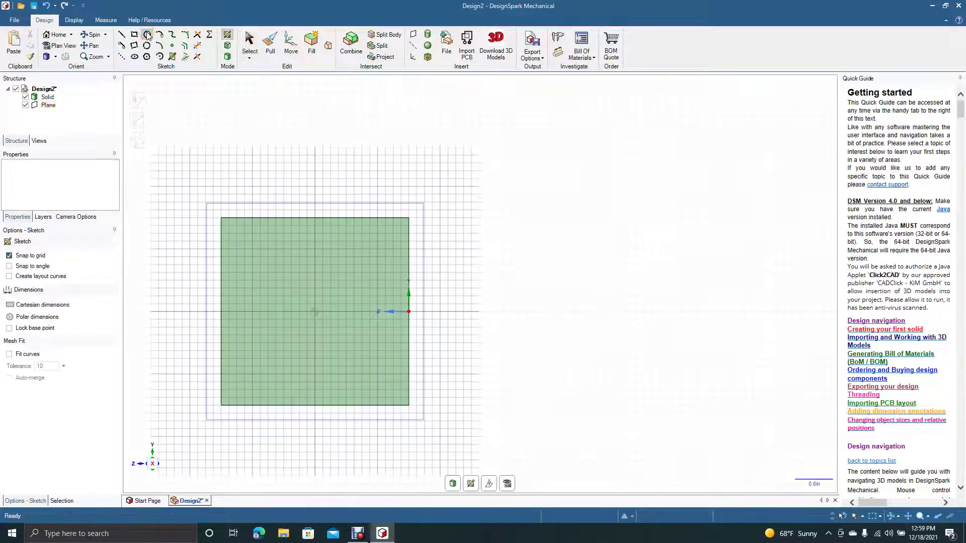
left_click(49, 107)
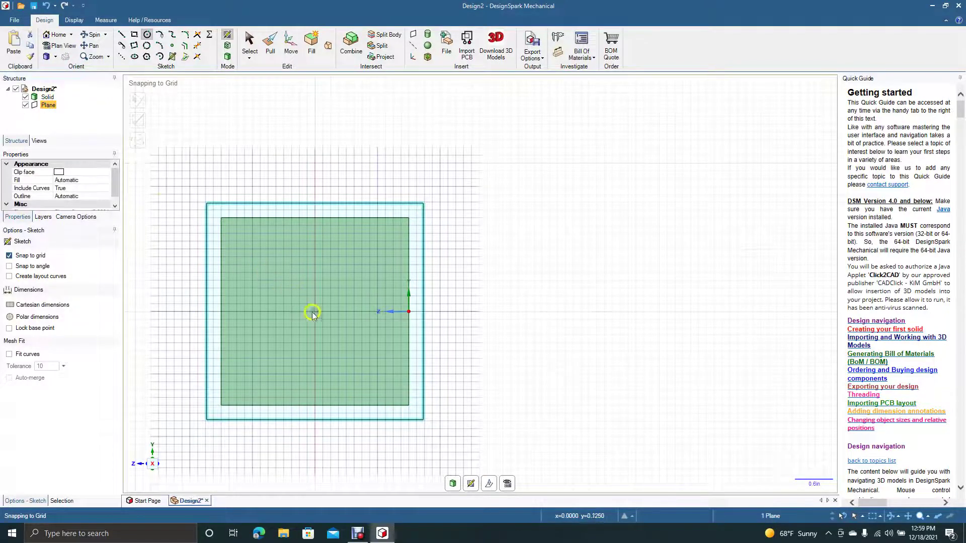
left_click(314, 312)
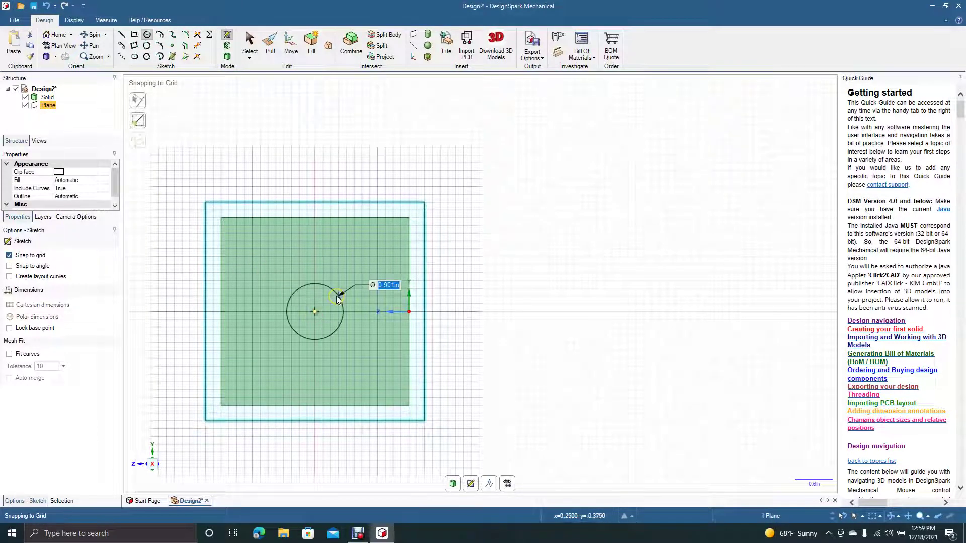
left_click(348, 296)
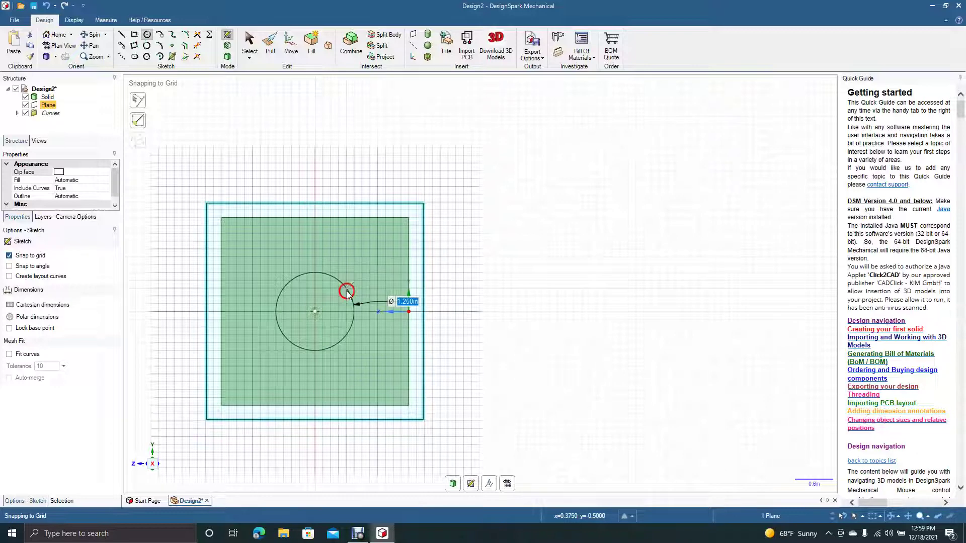
left_click(246, 49)
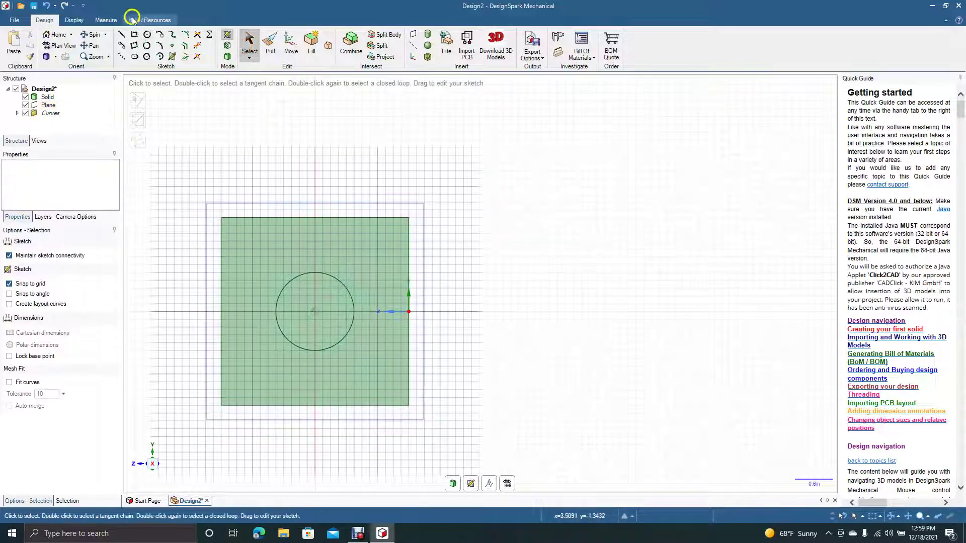
Pull the circular face outward 5 in to form a cylindrical shaft on the block.
left_click(92, 34)
left_click_drag(192, 222, 244, 243)
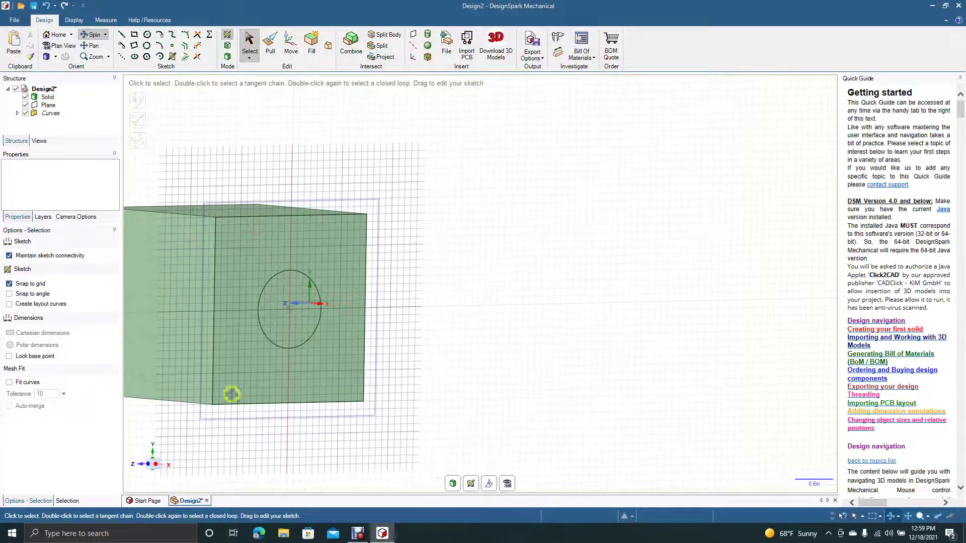
left_click(271, 44)
left_click(309, 312)
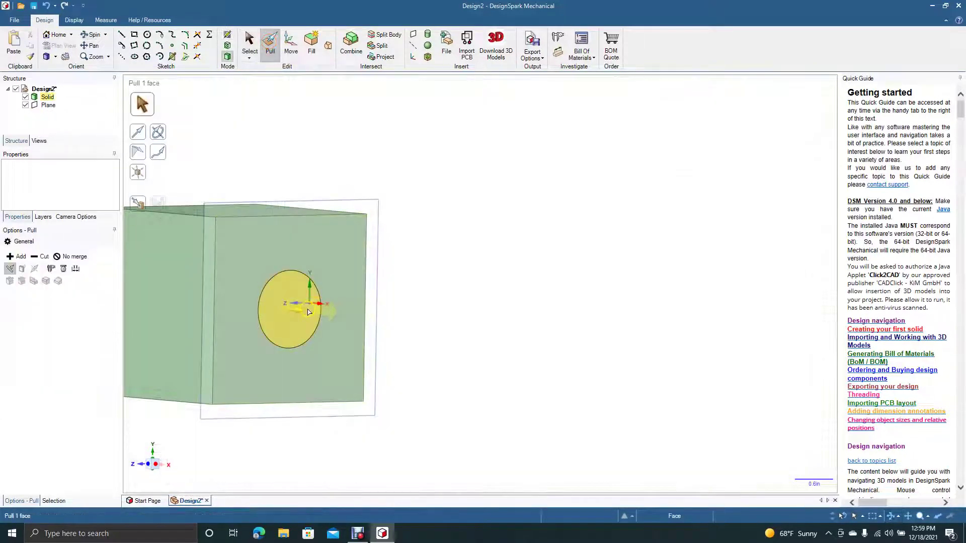
left_click_drag(308, 312, 499, 360)
key("Escape")
key("Escape")
left_click(330, 327)
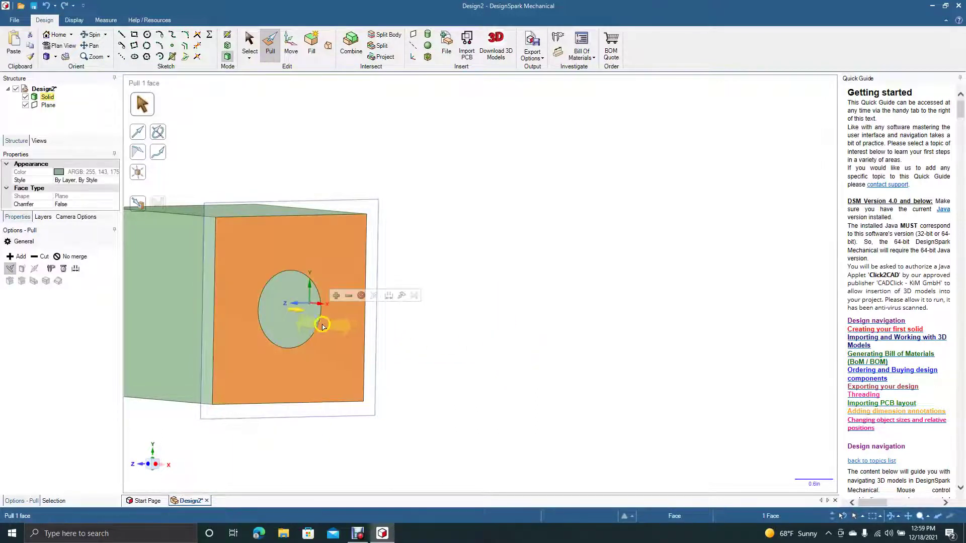
left_click(315, 333)
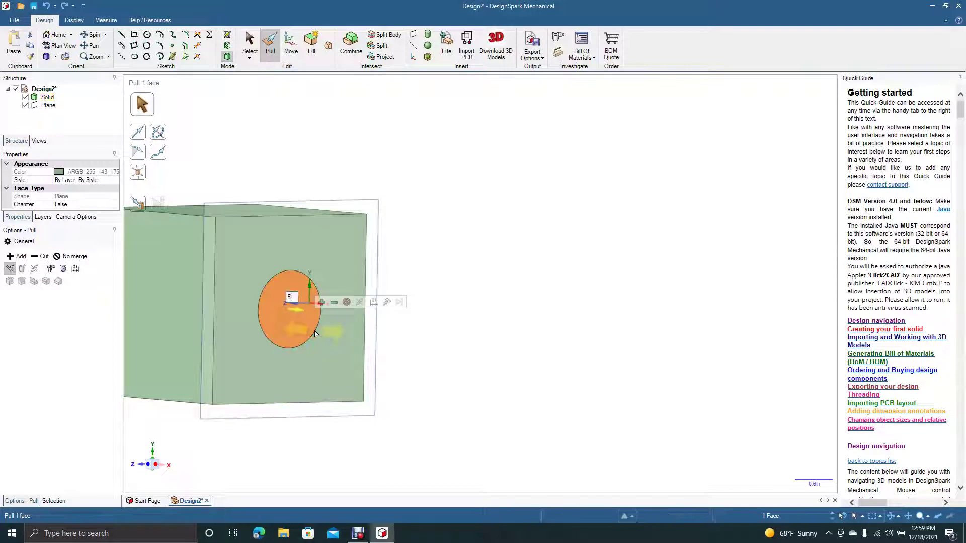
left_click_drag(292, 298, 440, 271)
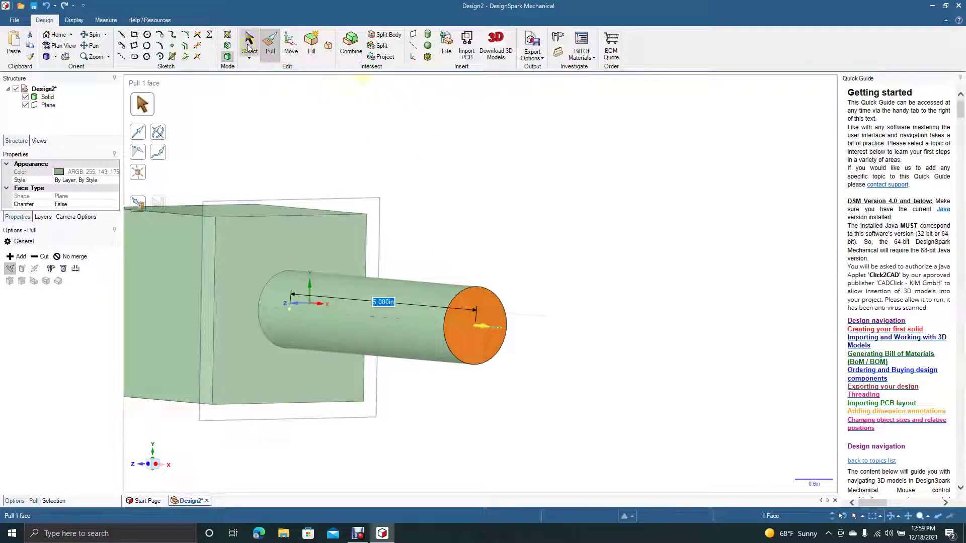
left_click(249, 47)
left_click(559, 163)
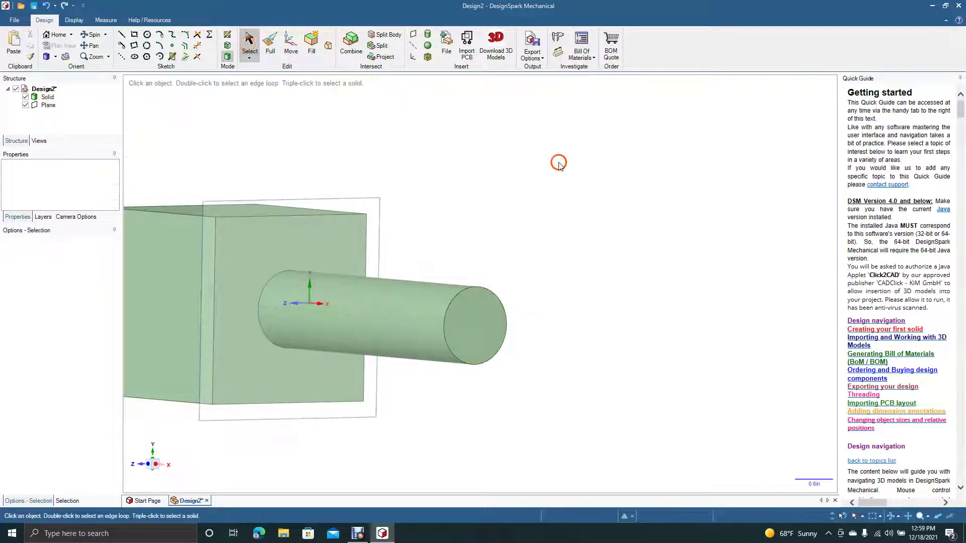
Chamfer the block's upper edge between the top face and the adjacent side face facing the Z axis.
left_click(95, 47)
left_click_drag(293, 164, 477, 192)
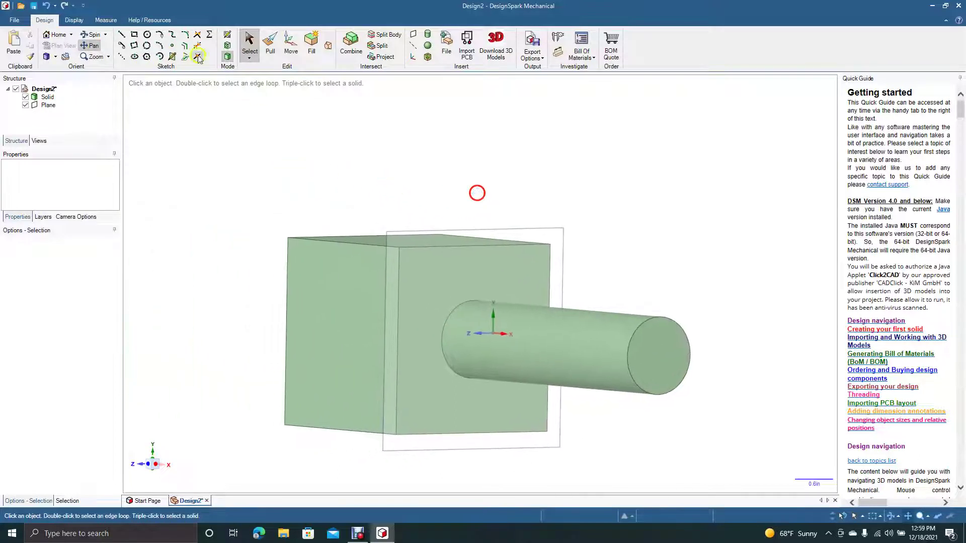
left_click(92, 34)
left_click_drag(216, 155, 213, 168)
left_click(269, 48)
left_click(322, 224)
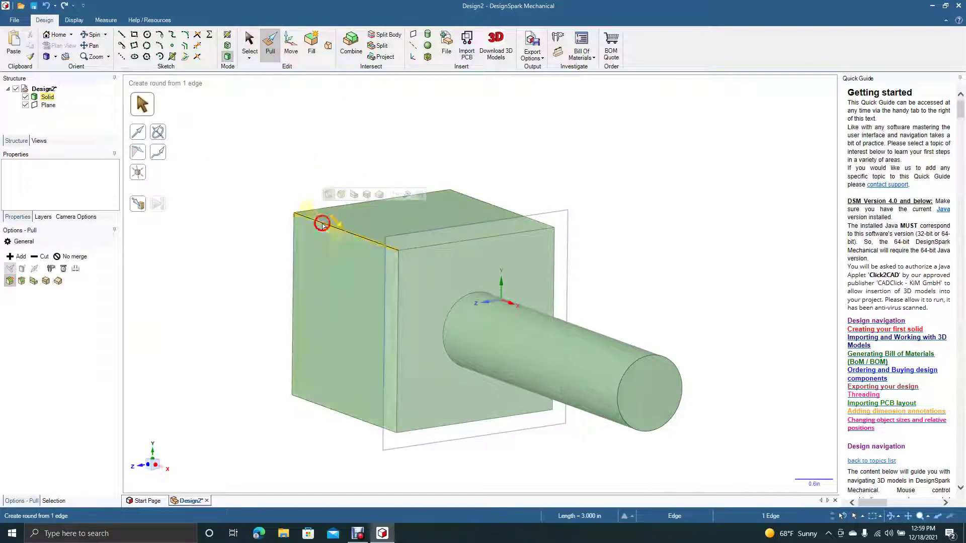
left_click(21, 282)
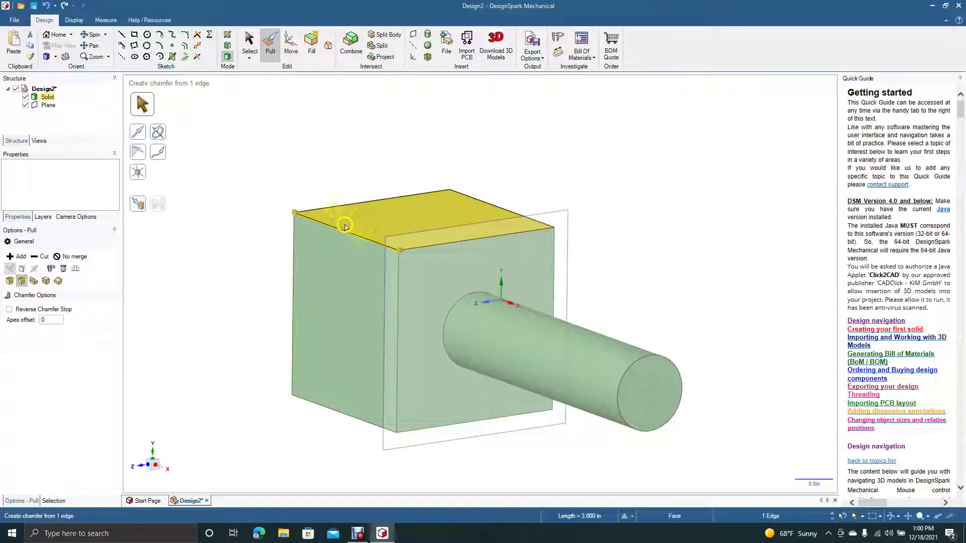
left_click_drag(342, 232, 504, 228)
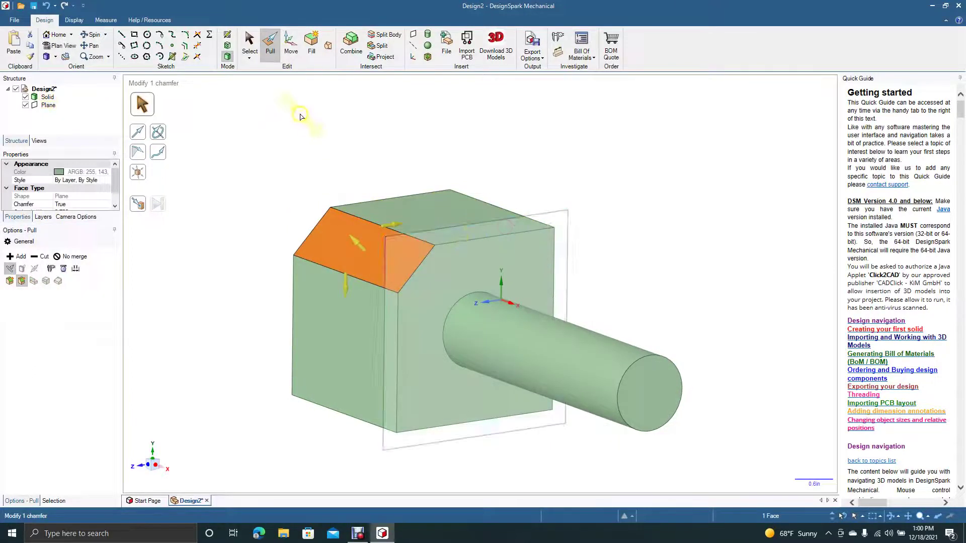
left_click(249, 42)
left_click(215, 179)
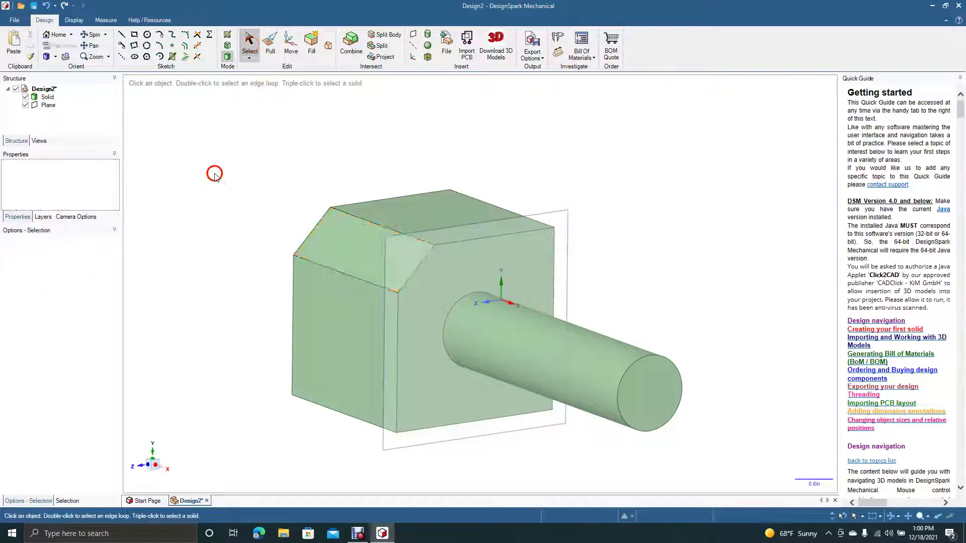
Create a second plane on the block's angled chamfer face.
left_click(348, 249)
left_click(317, 101)
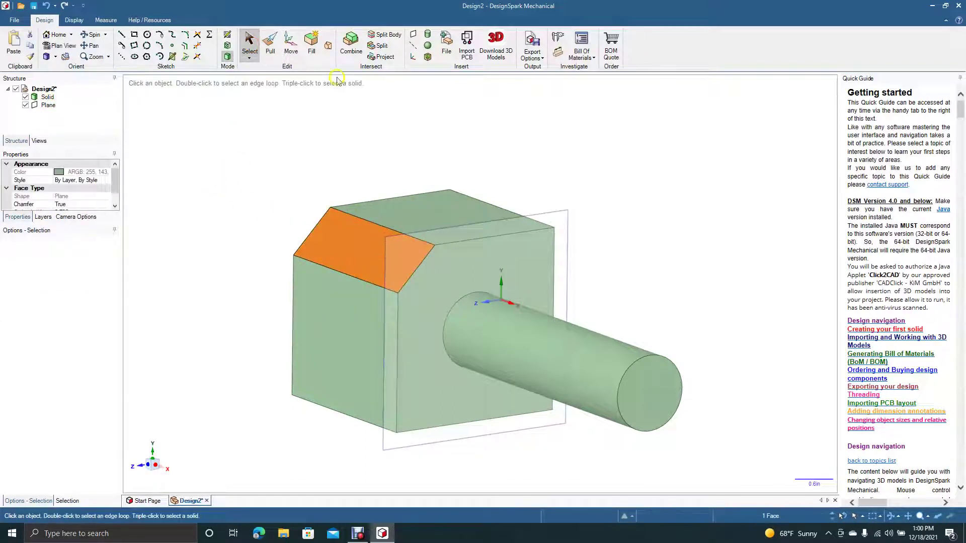
left_click(414, 34)
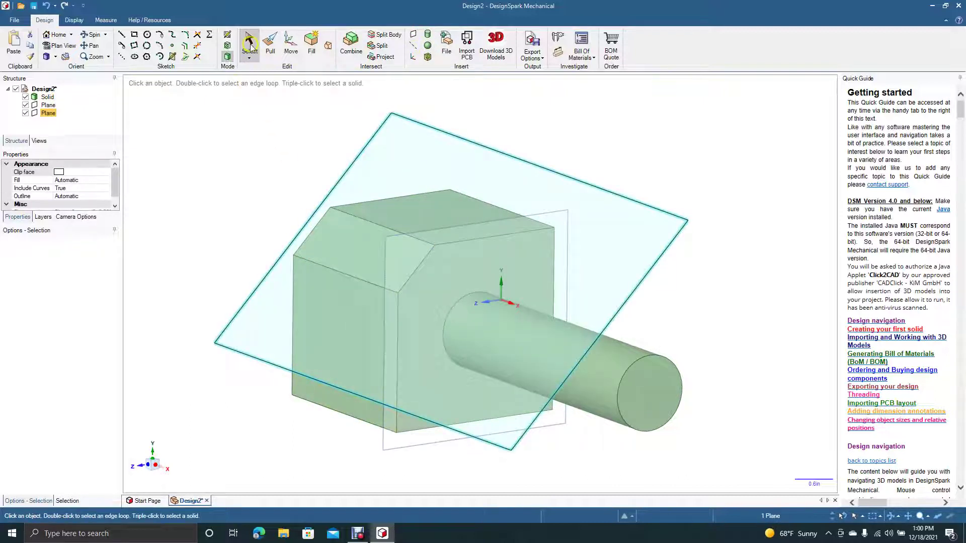
left_click(232, 154)
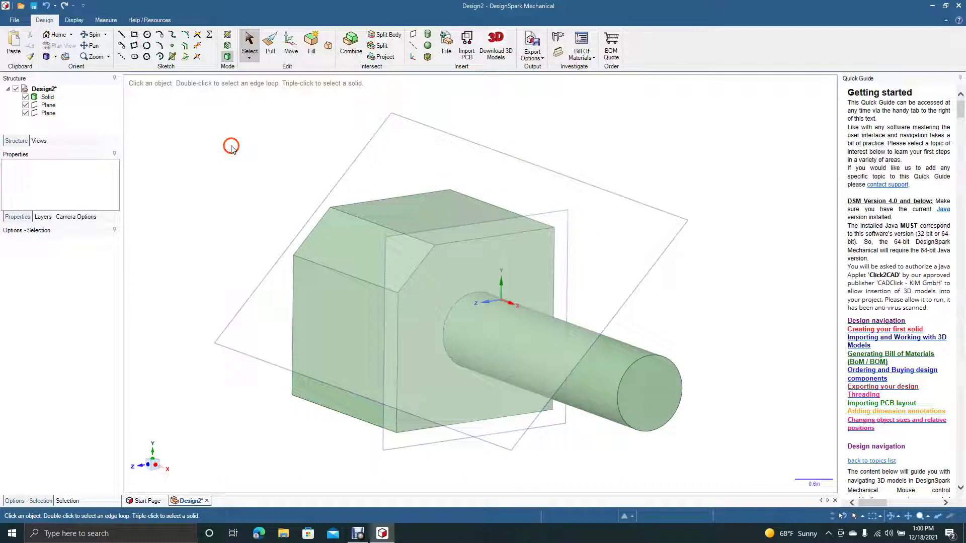
left_click(92, 34)
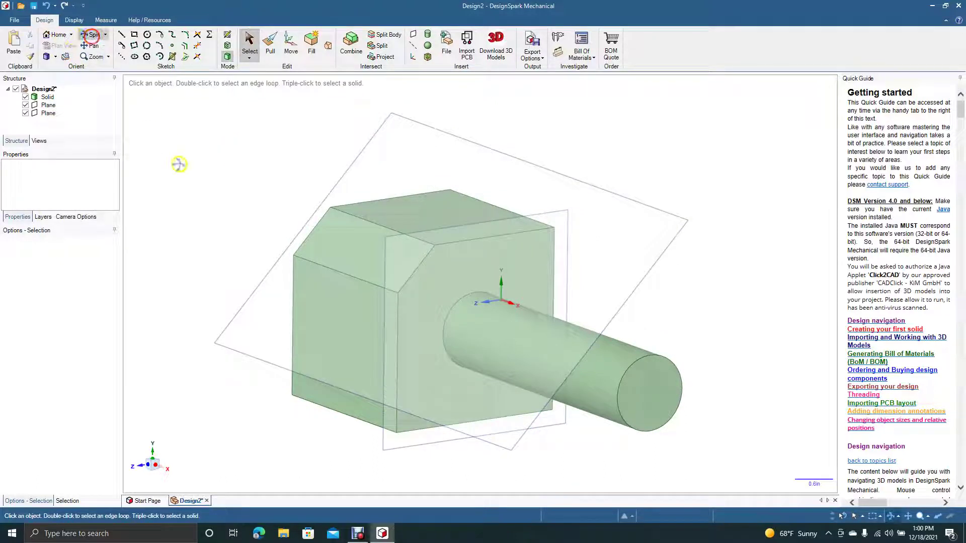
Sketch a centre-defined rectangle 2.5 in by 0.5 in on the plane at the block's chamfer face, centred on that face.
left_click_drag(184, 194, 286, 240)
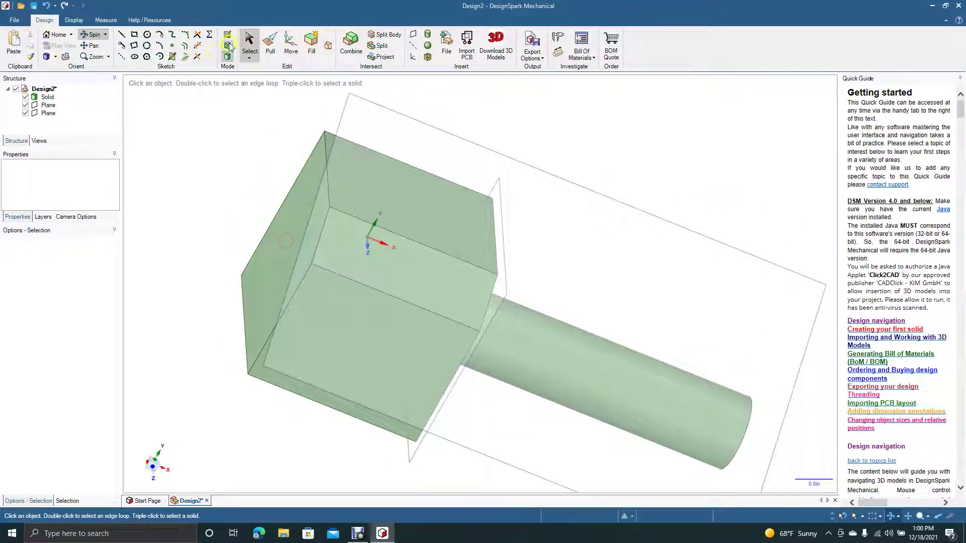
left_click(247, 45)
left_click(333, 233)
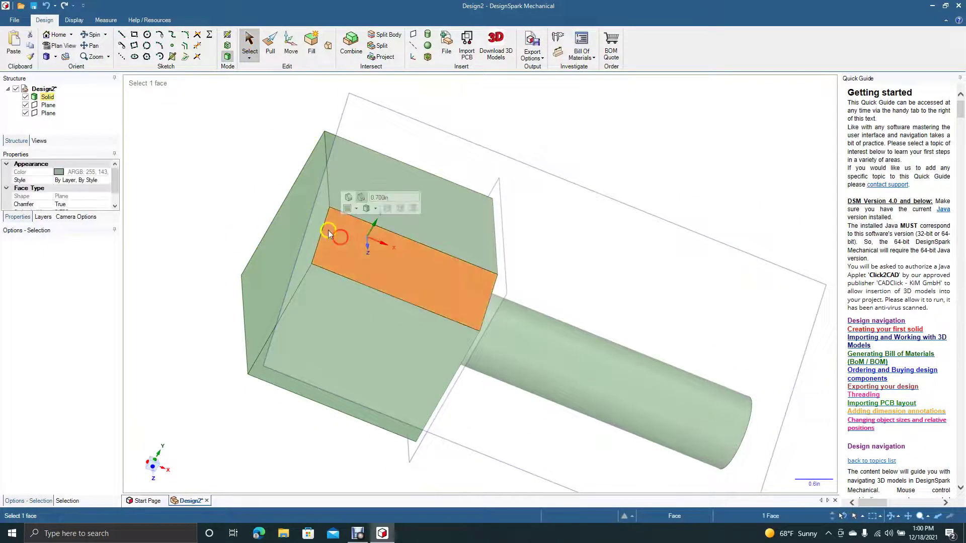
left_click(65, 46)
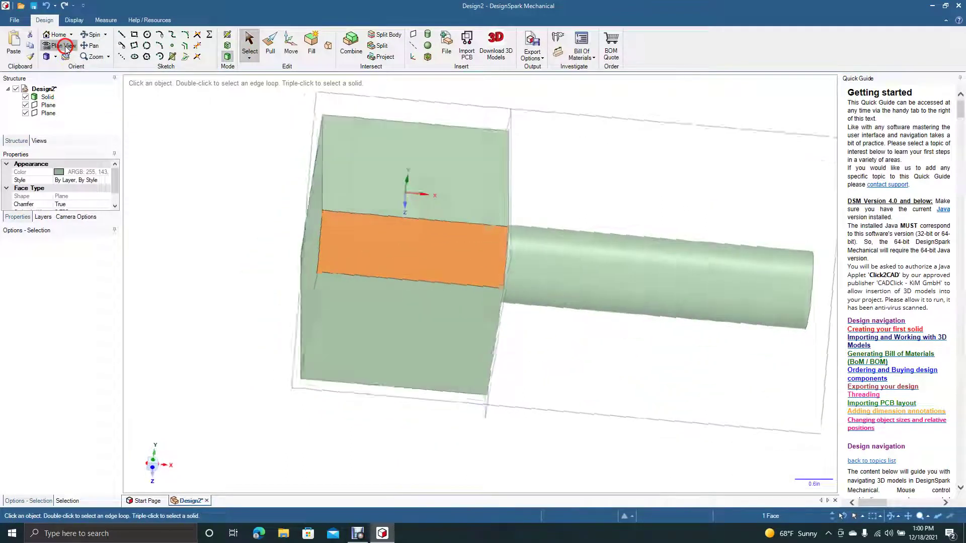
left_click(187, 208)
left_click(354, 244)
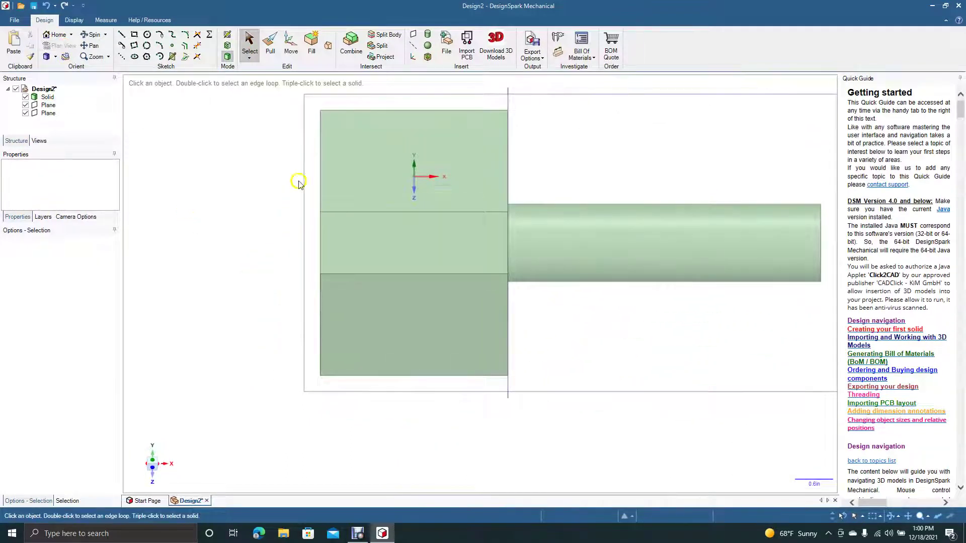
left_click(50, 115)
left_click(134, 35)
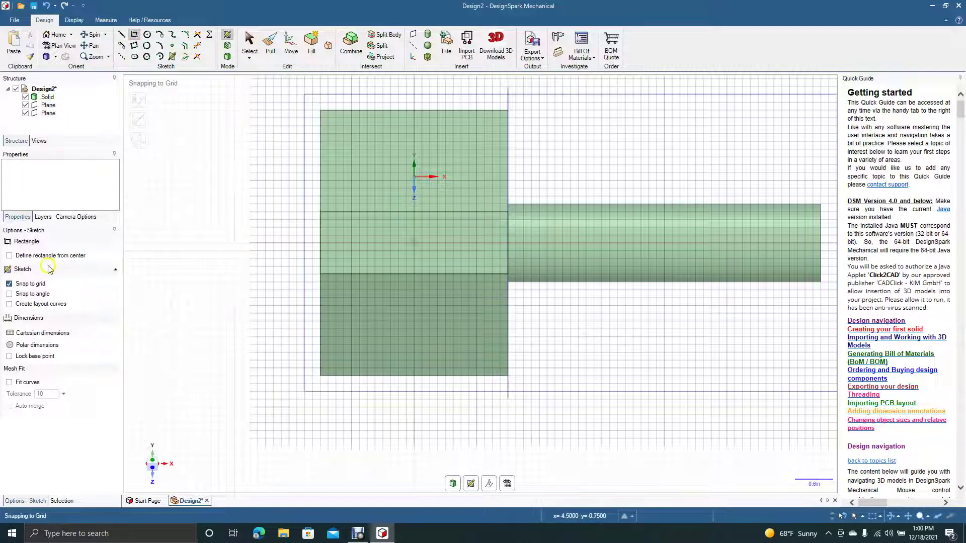
left_click(36, 260)
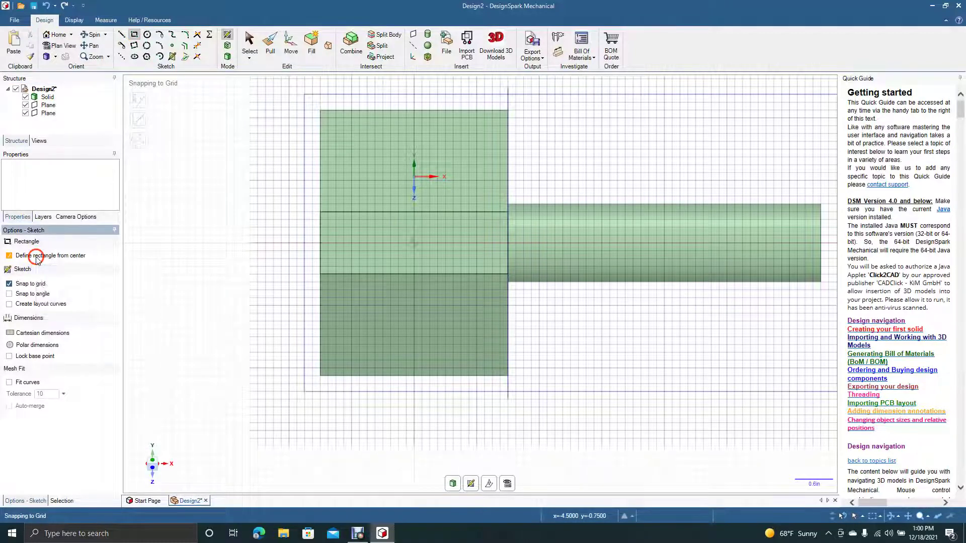
left_click(49, 116)
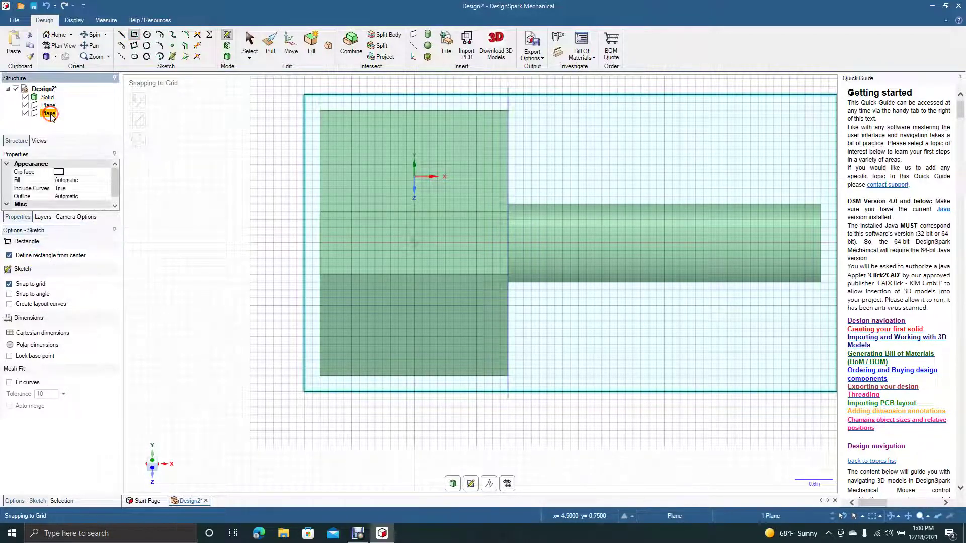
left_click(413, 244)
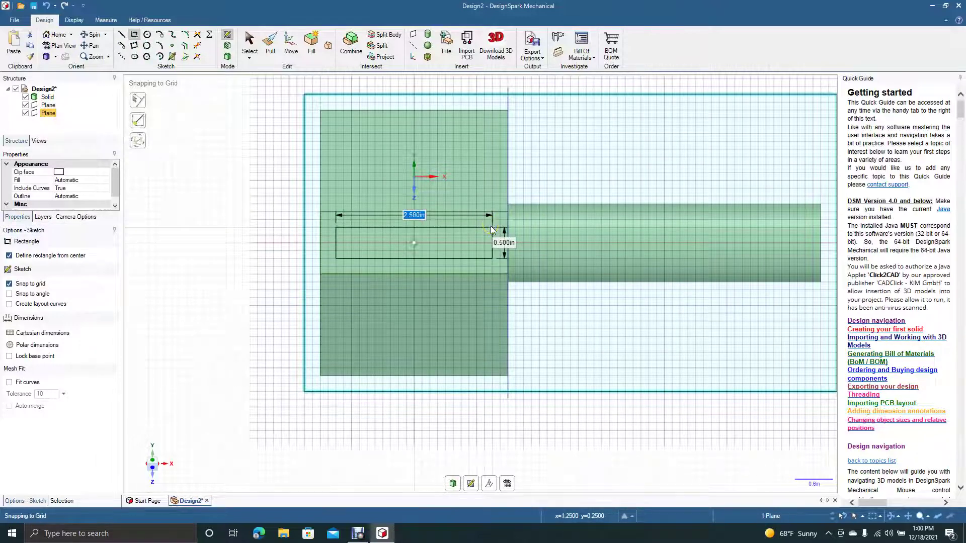
left_click(492, 230)
left_click(249, 43)
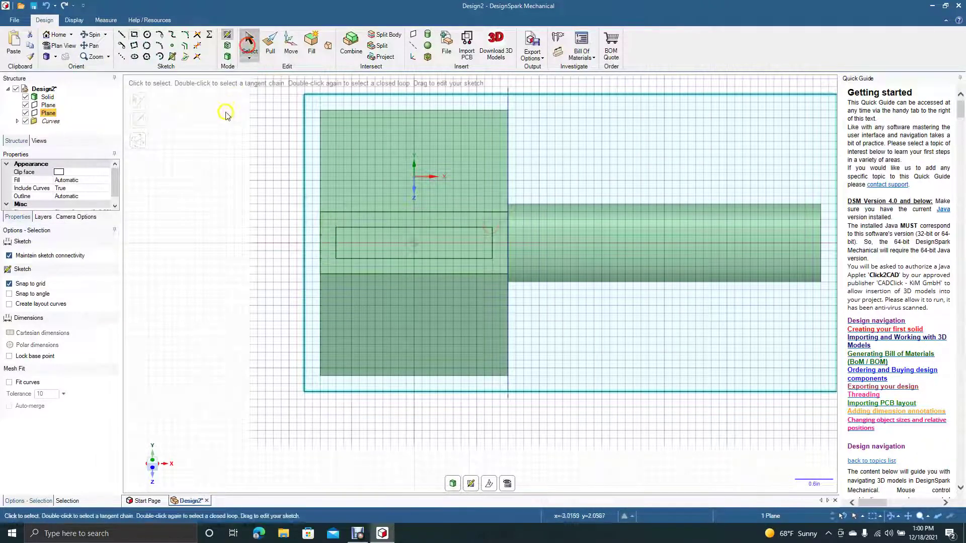
left_click(211, 131)
Pull the rectangular face outward from the chamfer to form a solid rectangular arm.
left_click(95, 34)
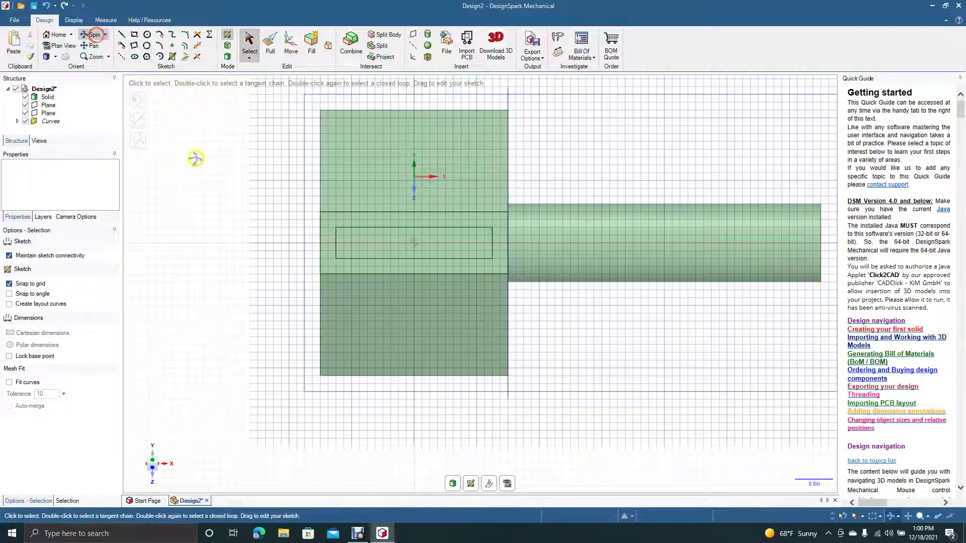
left_click_drag(201, 209, 136, 191)
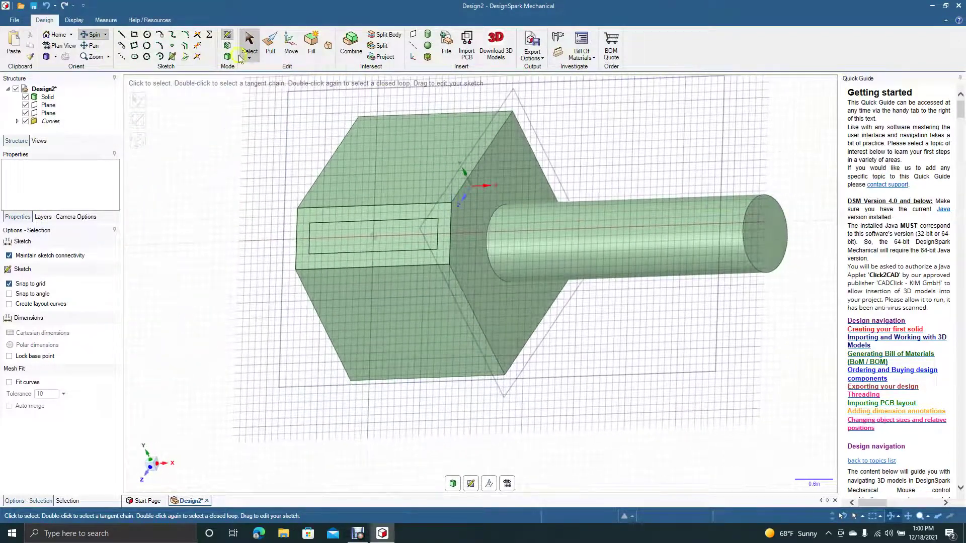
left_click(270, 43)
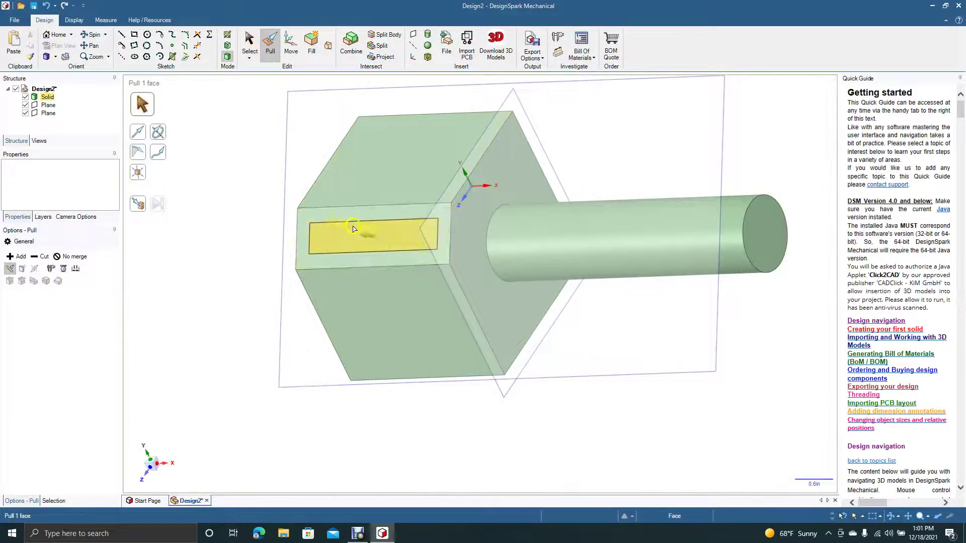
left_click_drag(354, 230, 268, 232)
left_click(250, 41)
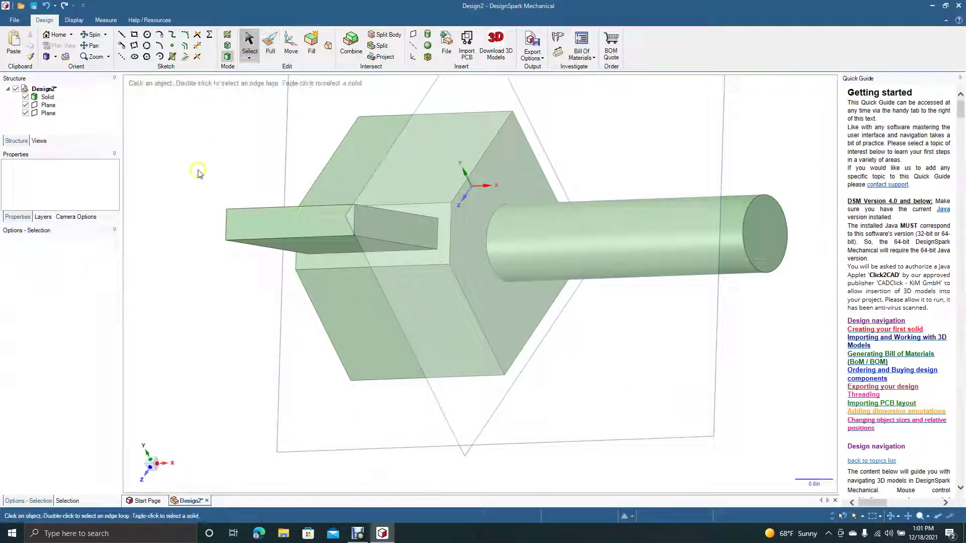
Hide both existing planes, the one on the block's side face and the one on its chamfer face.
left_click(282, 335)
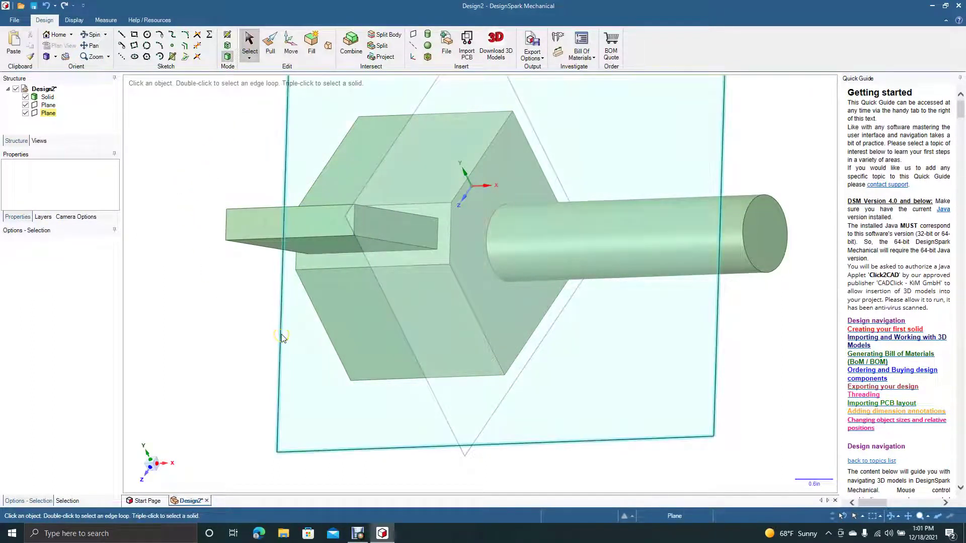
left_click(369, 199)
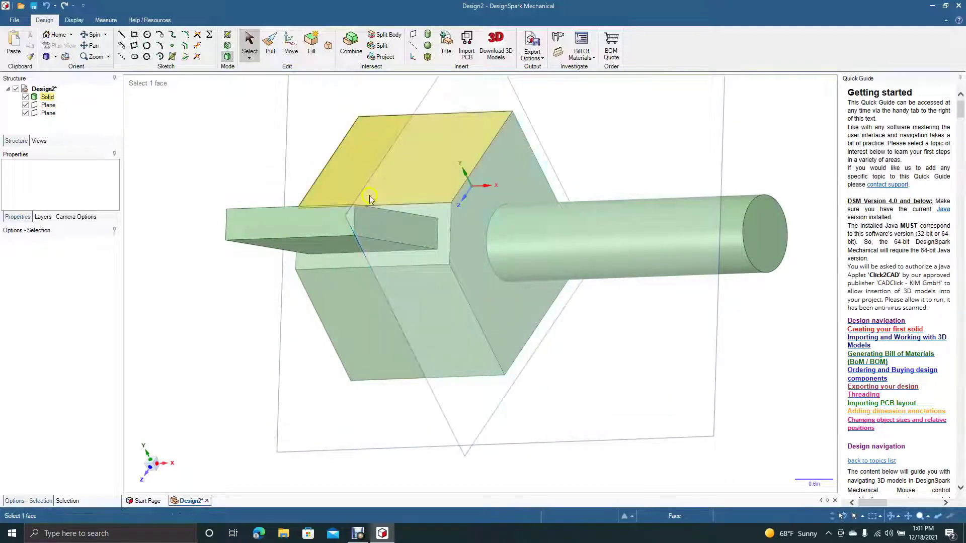
left_click(340, 298)
key("Escape")
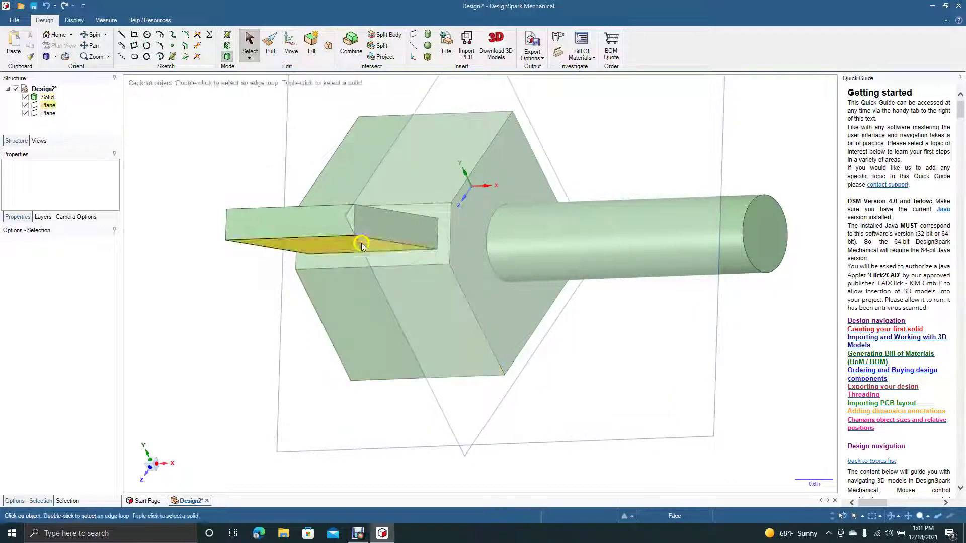
left_click(25, 105)
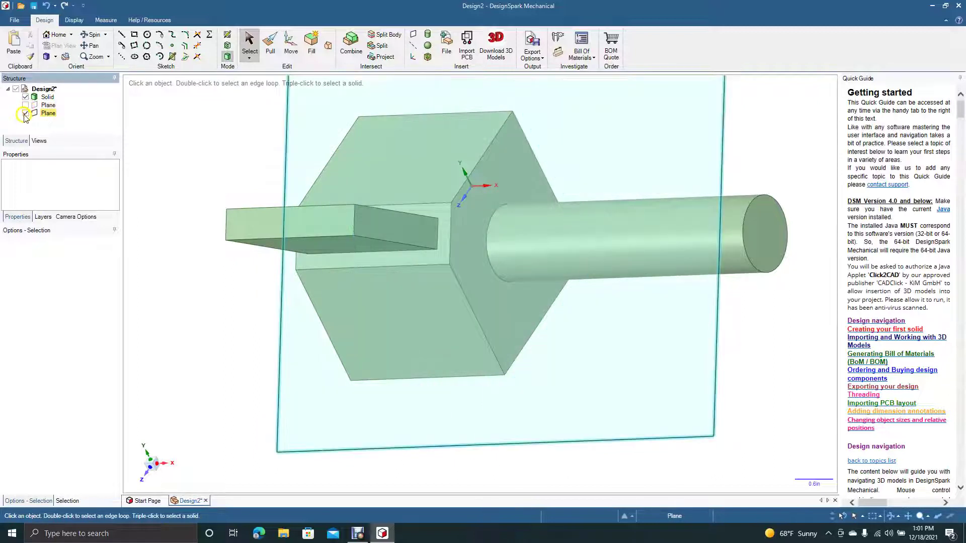
left_click(25, 114)
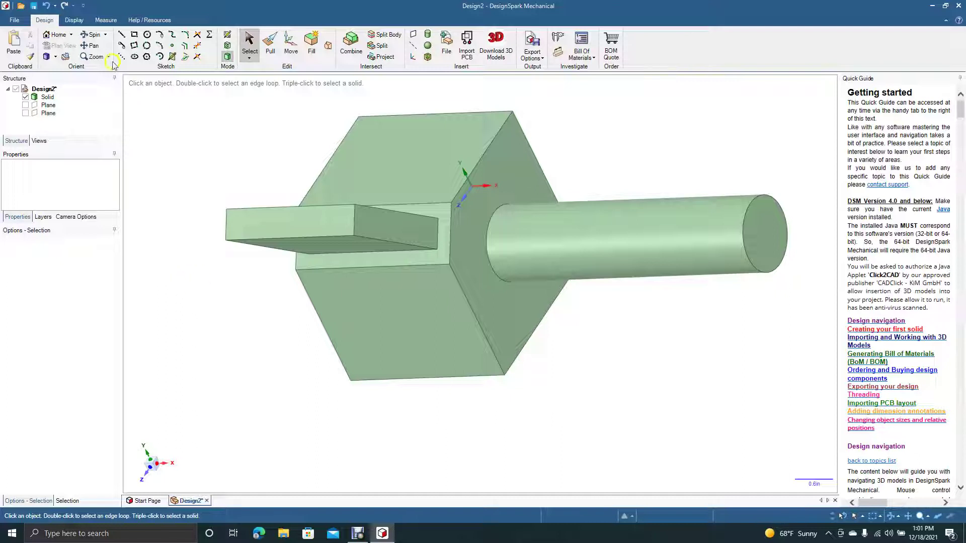
Create a plane tangent to the shaft's curved cylindrical face.
left_click(93, 34)
left_click_drag(188, 126, 177, 160)
left_click(248, 47)
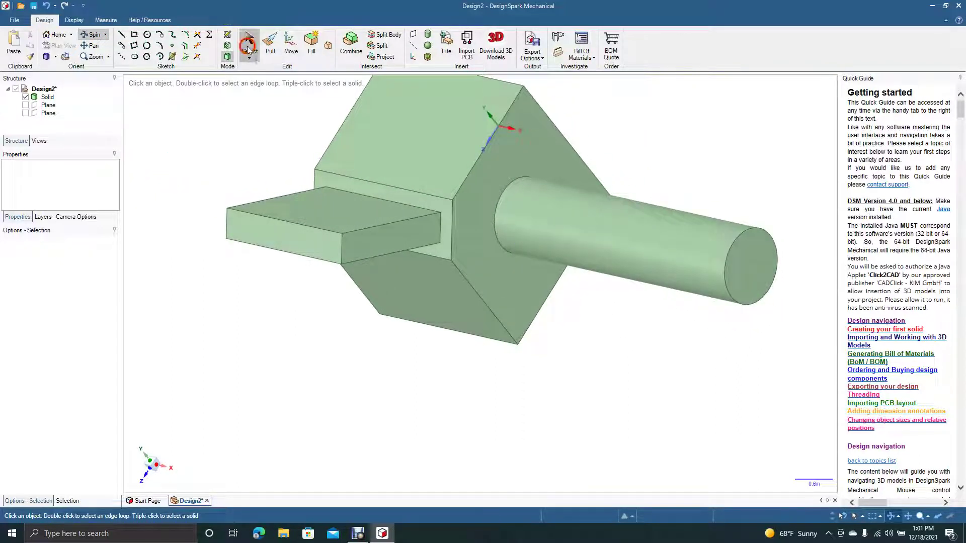
left_click(626, 252)
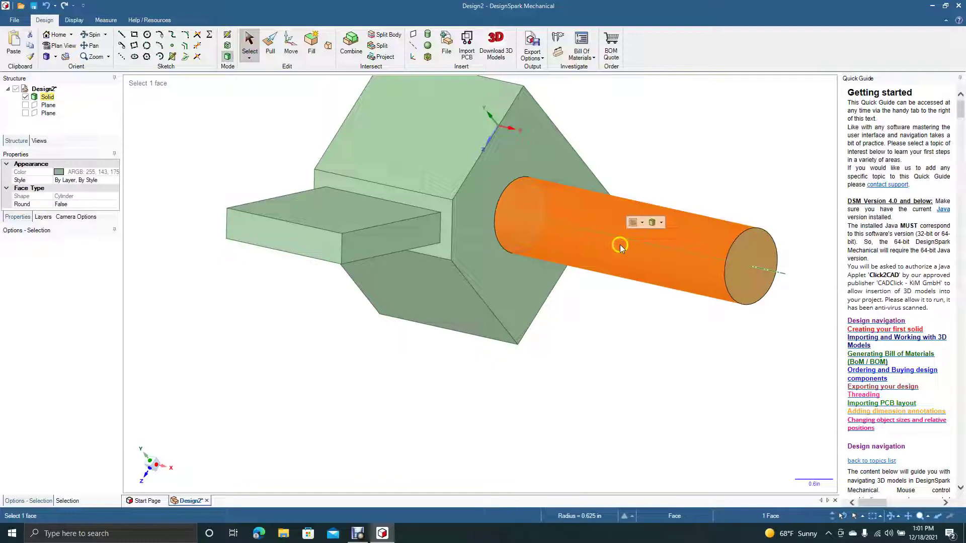
left_click(414, 35)
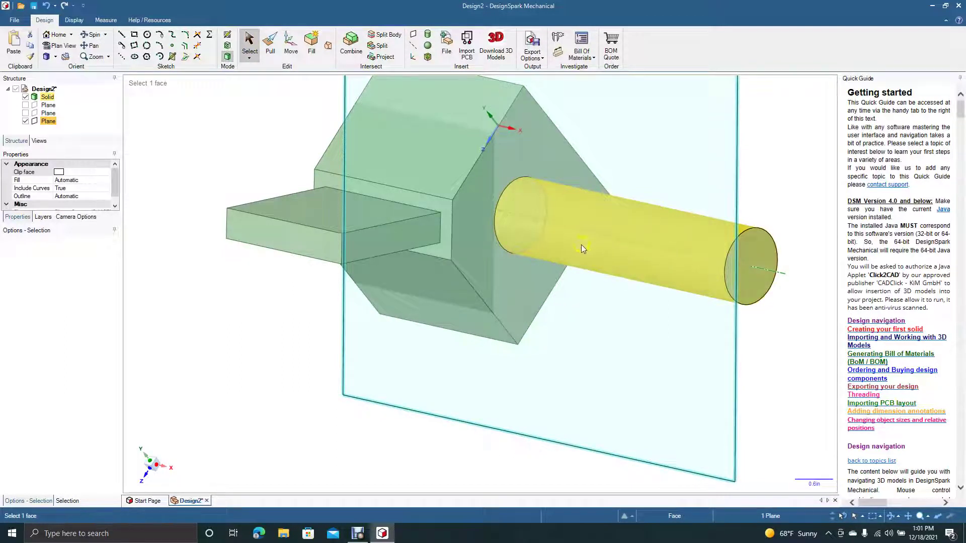
Create a plane on the shaft's circular end face and move it 2.5 in along the shaft toward the block.
left_click(755, 249)
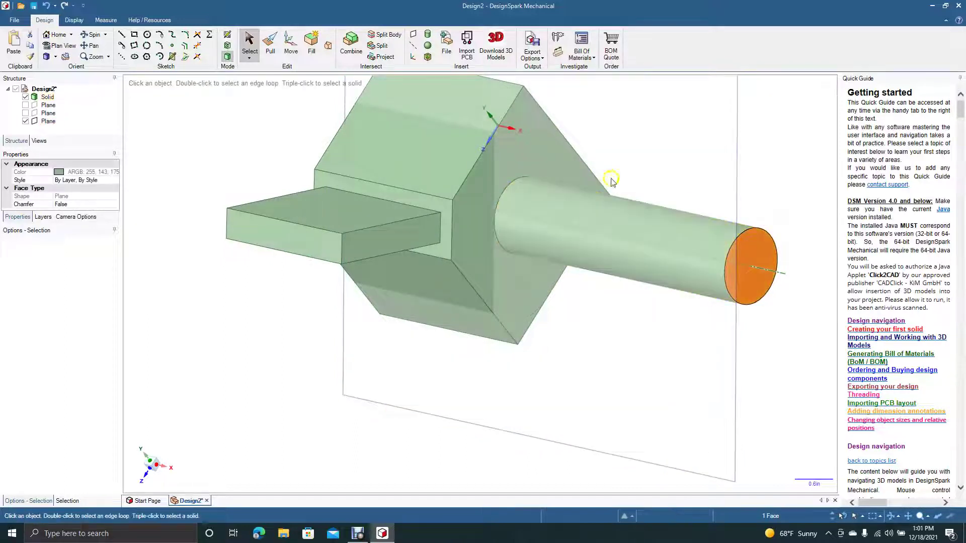
left_click(417, 40)
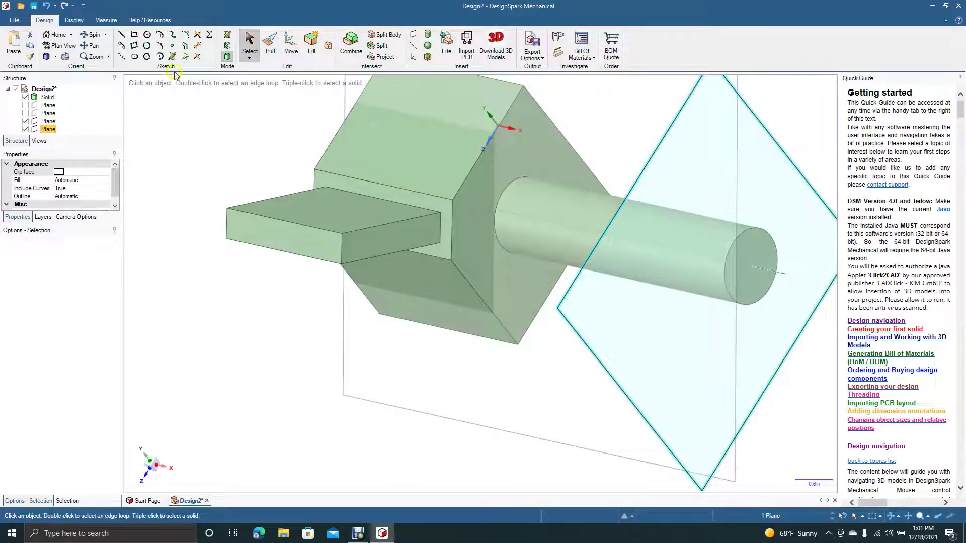
left_click(95, 45)
left_click_drag(205, 134, 136, 188)
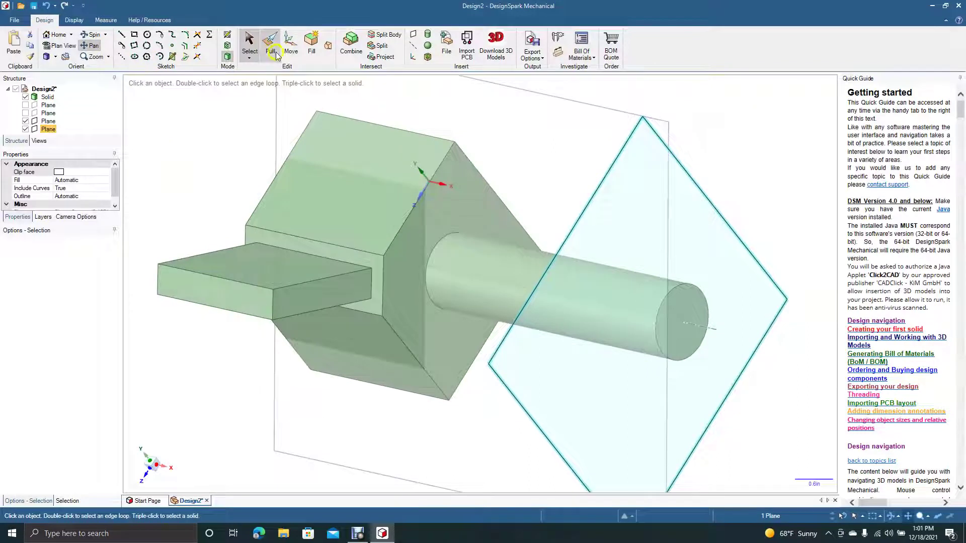
left_click(291, 45)
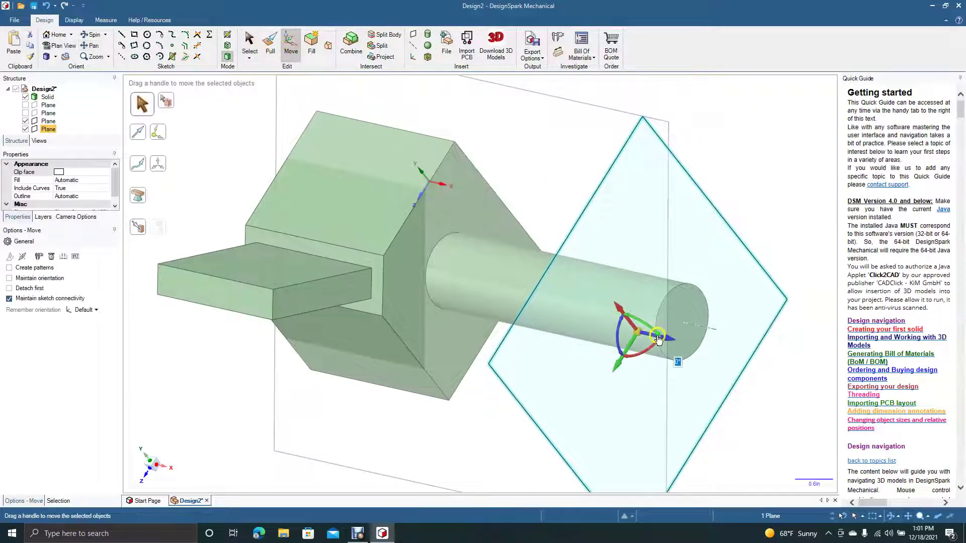
left_click_drag(657, 336, 572, 330)
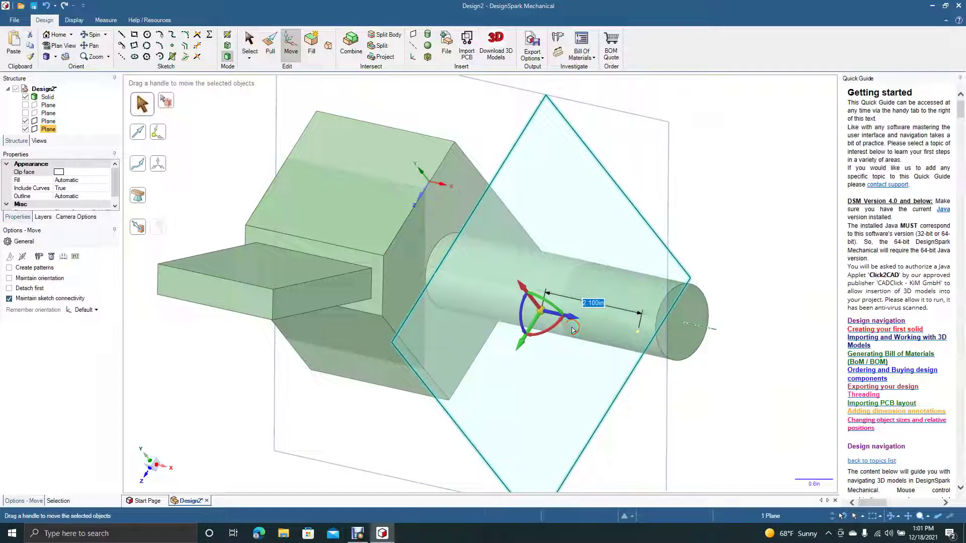
key("Return")
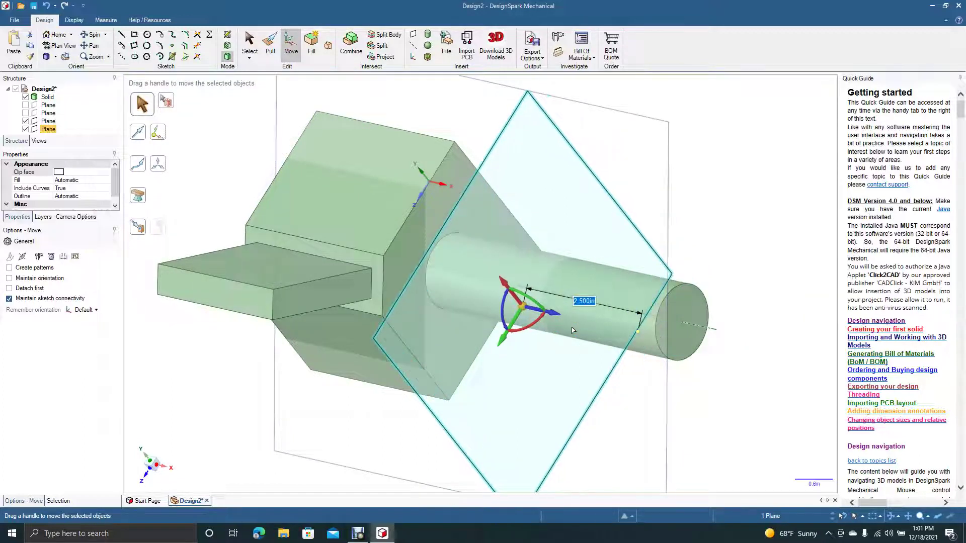
left_click(250, 54)
left_click(247, 41)
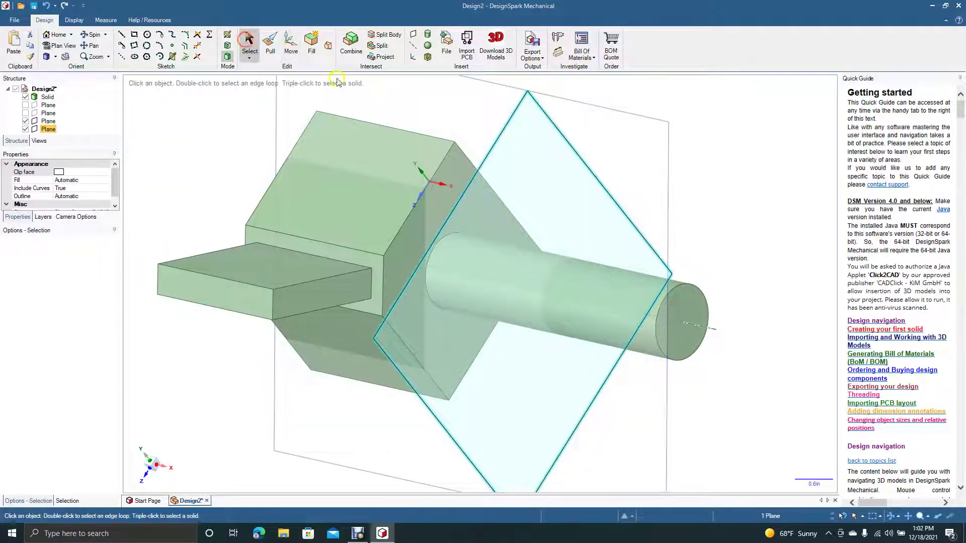
left_click(808, 141)
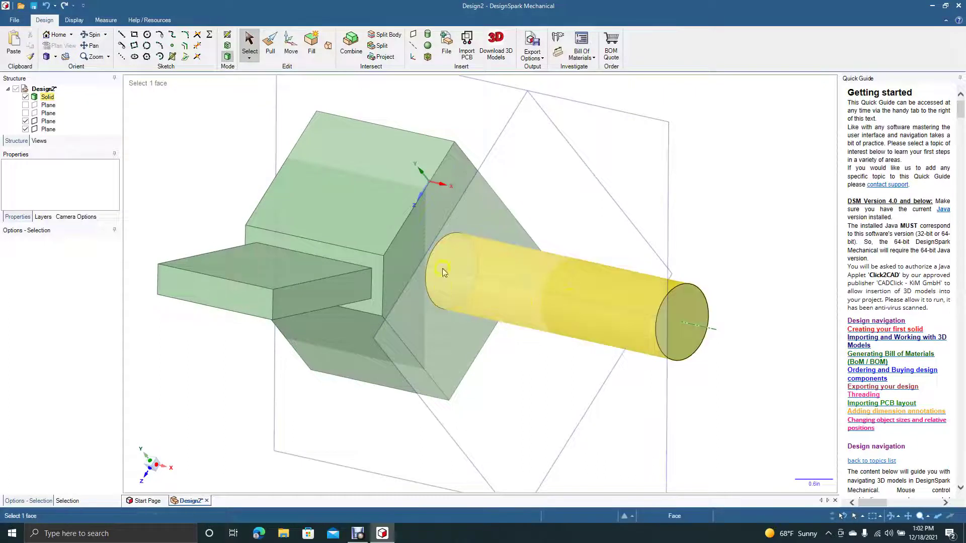
Examine the offset plane's position along the shaft, viewing the model square to the shaft's end face and from the side.
mouse_move(266, 173)
middle_mouse_down()
mouse_move(175, 157)
mouse_move(194, 157)
mouse_move(185, 156)
mouse_move(212, 160)
mouse_move(195, 171)
mouse_move(266, 152)
mouse_move(190, 157)
mouse_move(152, 189)
mouse_move(218, 149)
mouse_move(186, 158)
middle_mouse_up()
left_click(246, 41)
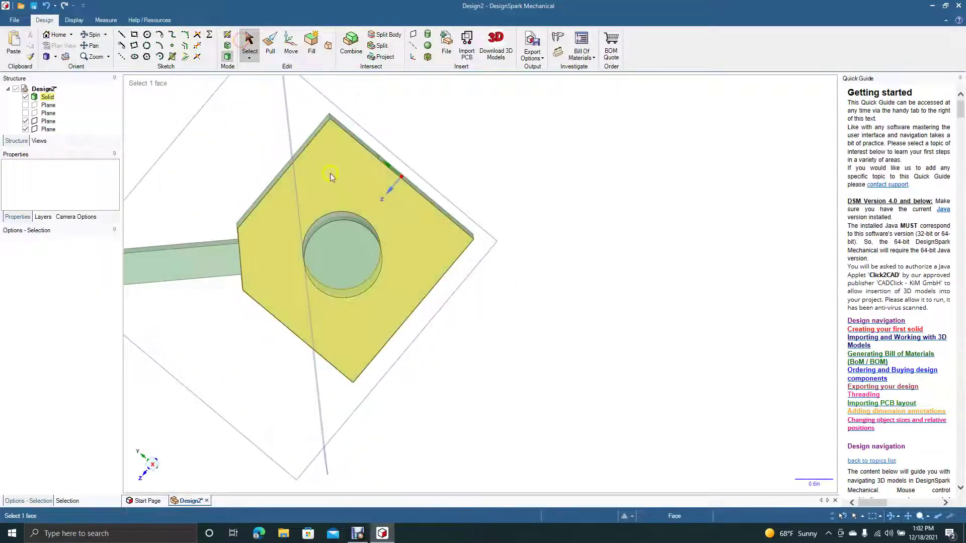
left_click(348, 247)
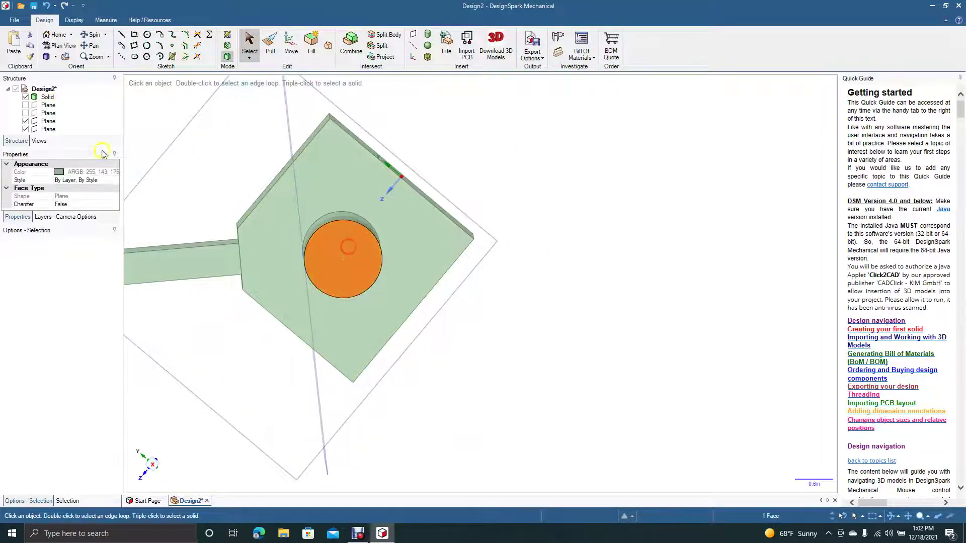
left_click(58, 49)
left_click(89, 47)
left_click_drag(524, 246, 666, 259)
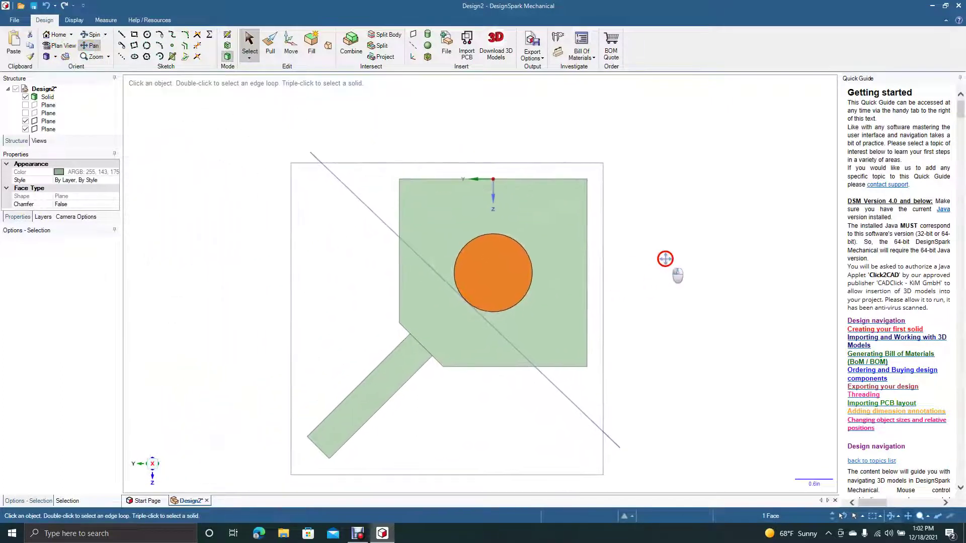
left_click(45, 131)
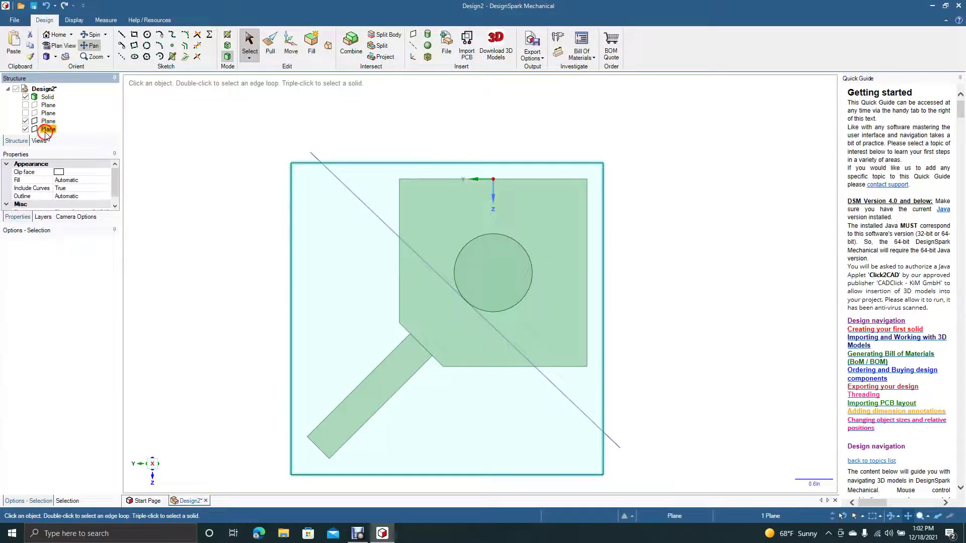
left_click(95, 35)
left_click_drag(222, 194, 416, 201)
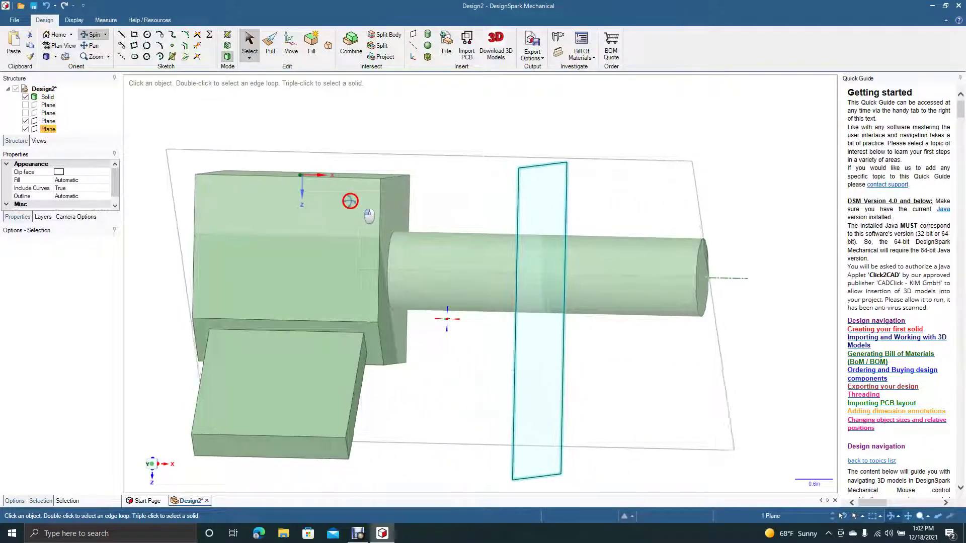
key("v")
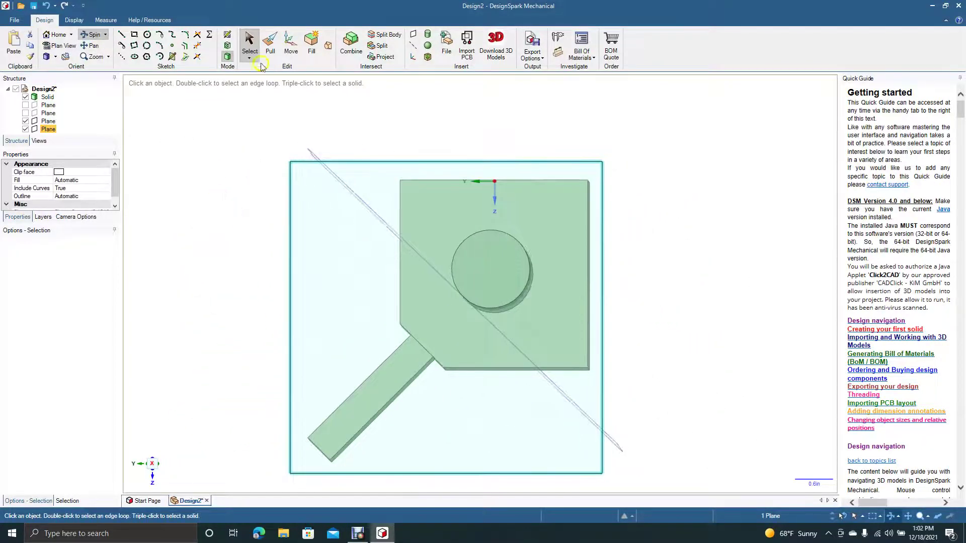
On the offset plane, sketch two concentric circles centred on the shaft, about 1.95 in and 1.12 in in diameter.
left_click(251, 47)
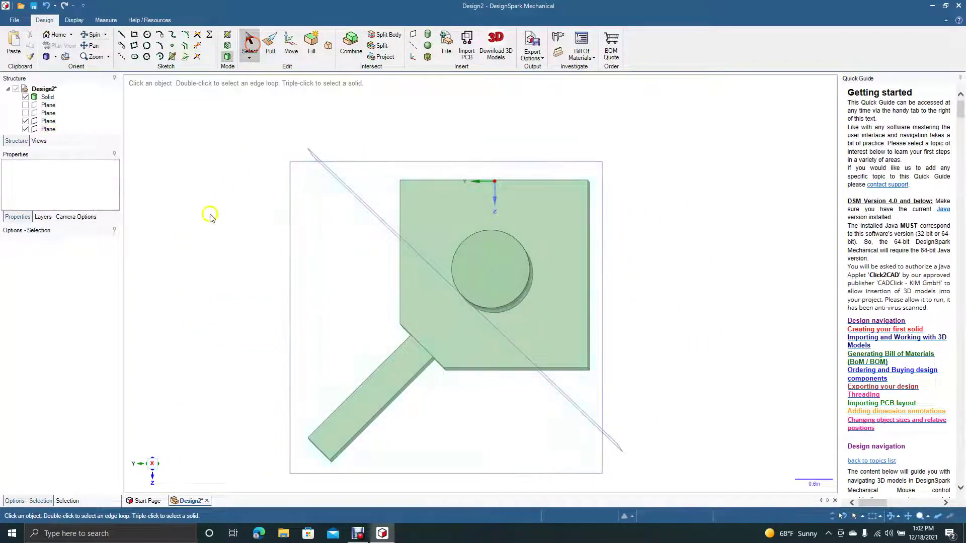
left_click(493, 264)
left_click(65, 46)
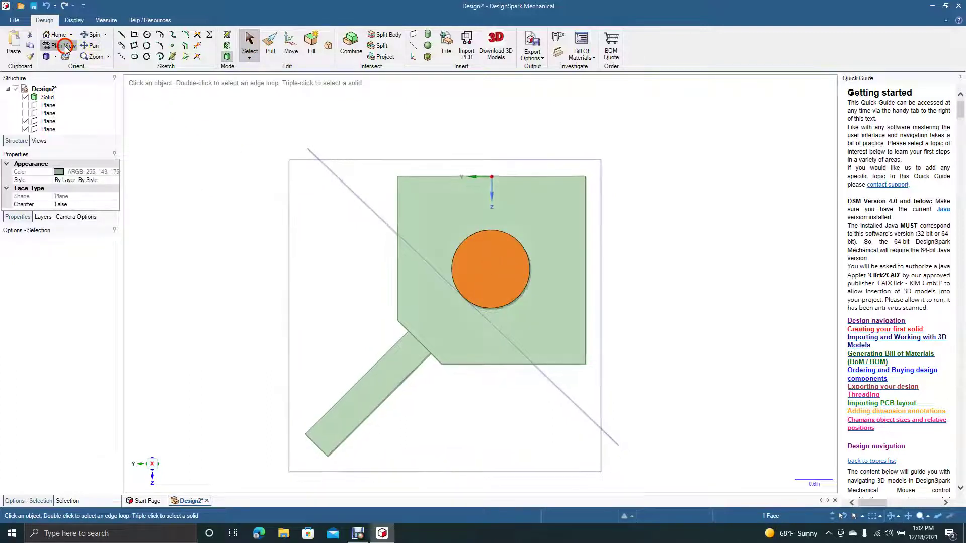
left_click(47, 130)
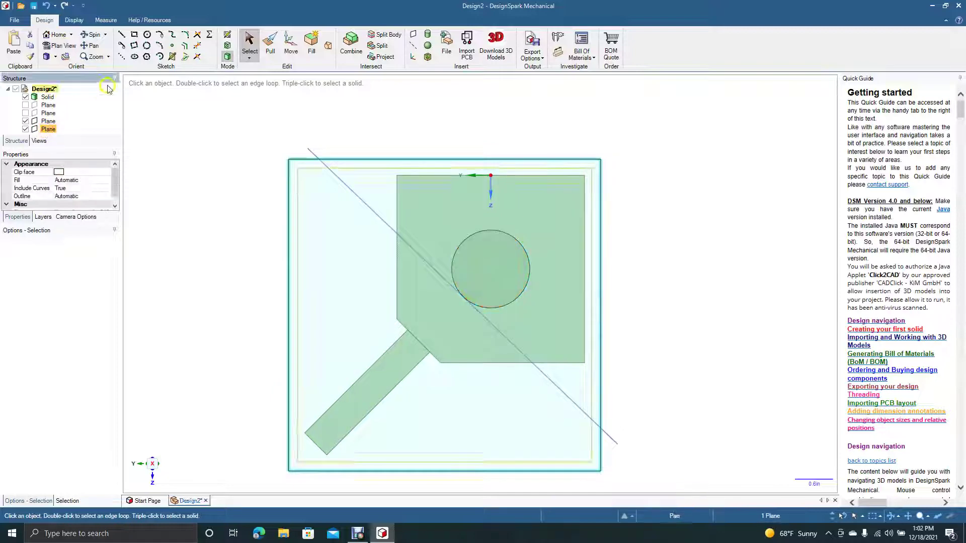
left_click(146, 46)
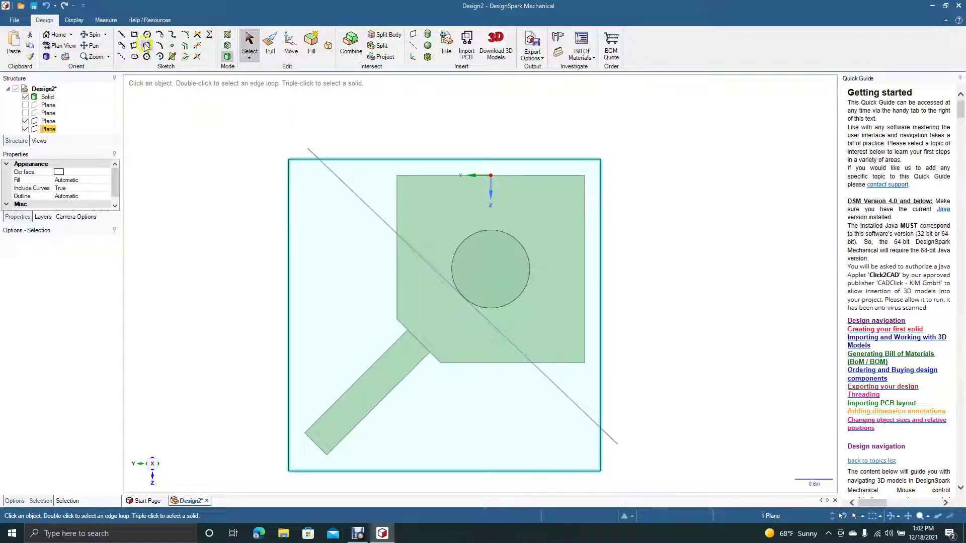
right_click(57, 129)
left_click(387, 273)
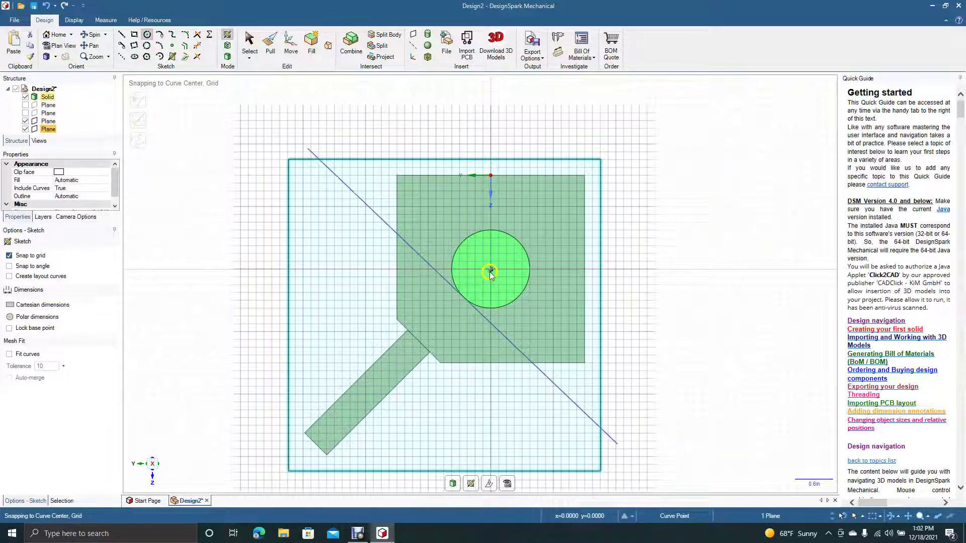
left_click(530, 224)
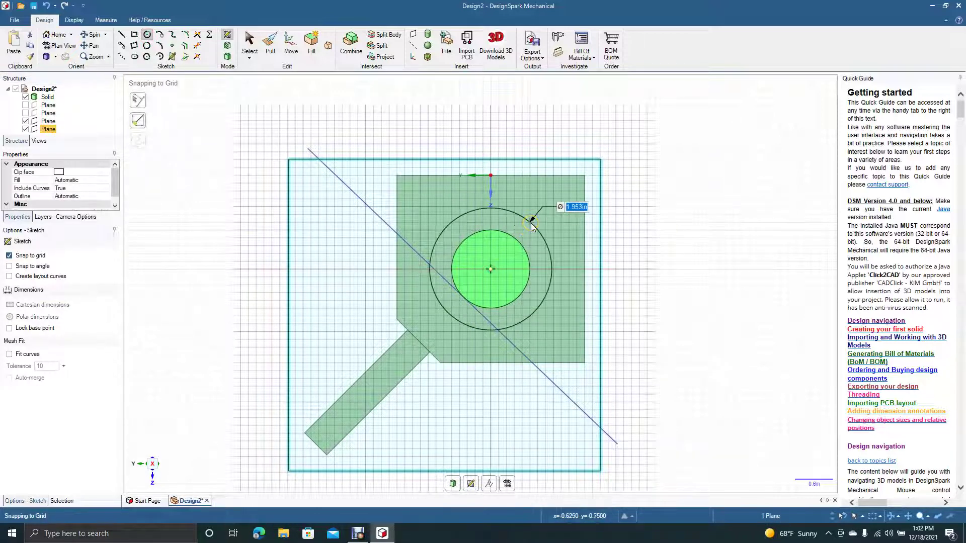
left_click(491, 270)
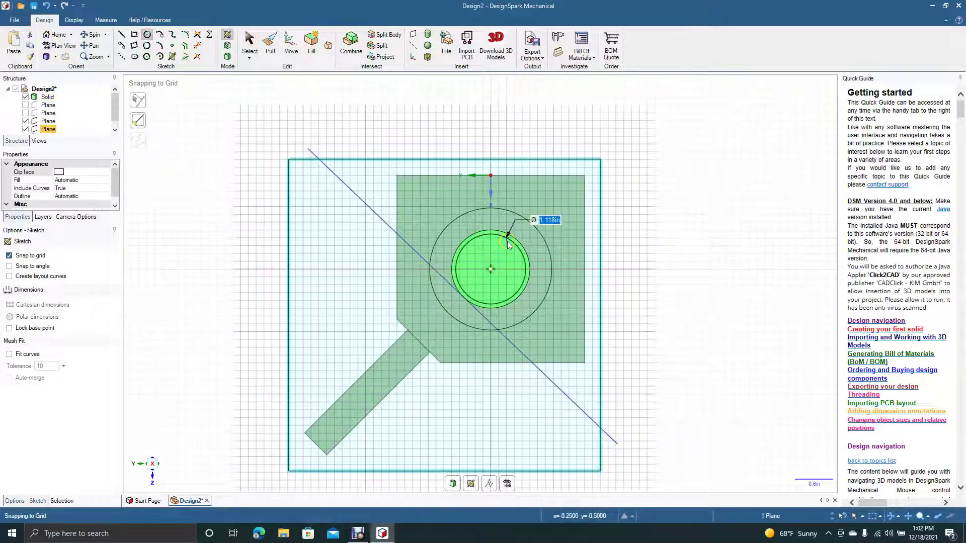
left_click(507, 242)
left_click(250, 40)
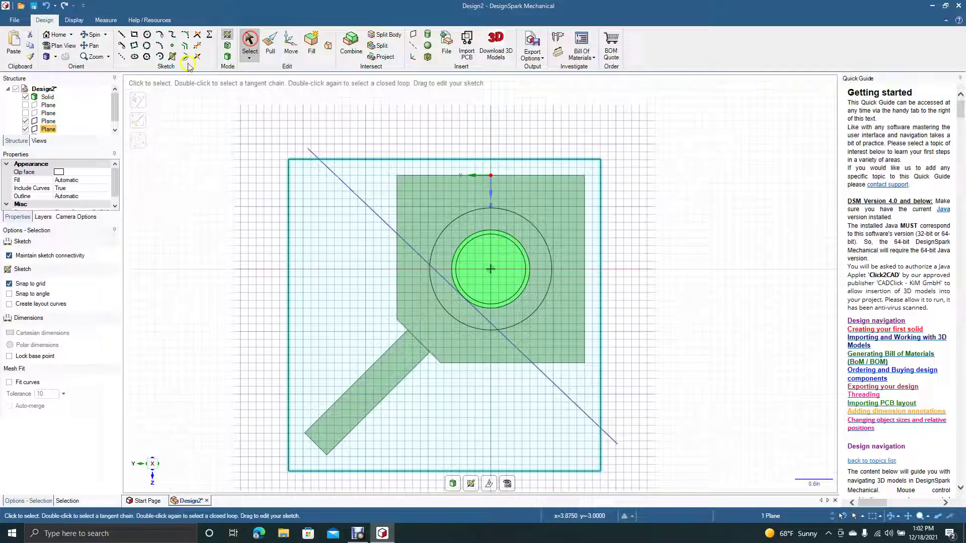
Pull the ring between the circles symmetrically to both sides into a collar about 0.7 in thick around the shaft.
left_click(94, 33)
left_click_drag(168, 147, 116, 156)
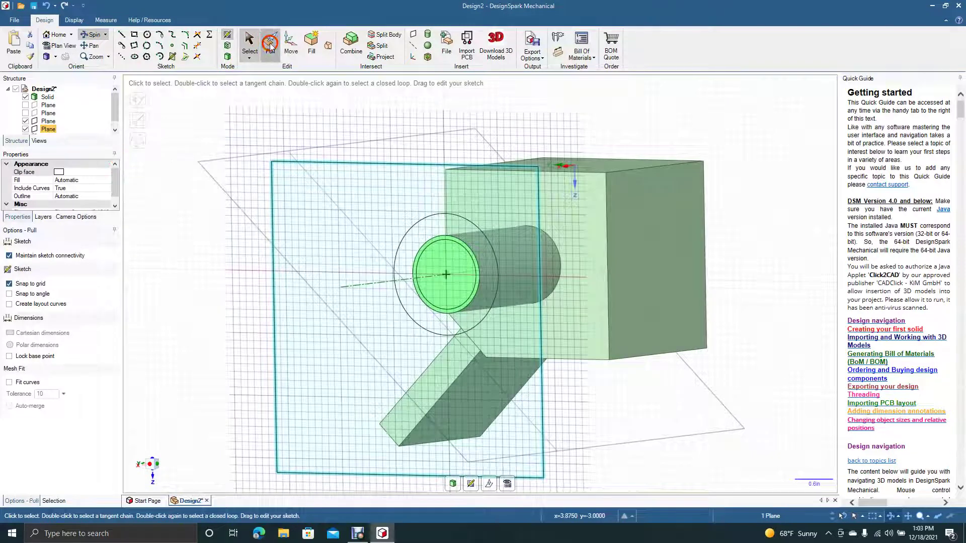
left_click(270, 44)
left_click(450, 225)
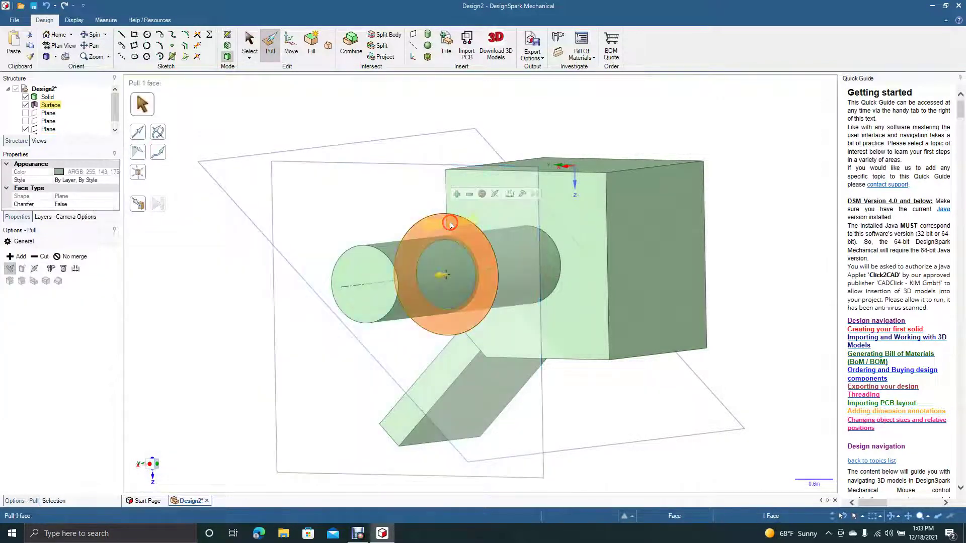
left_click(34, 269)
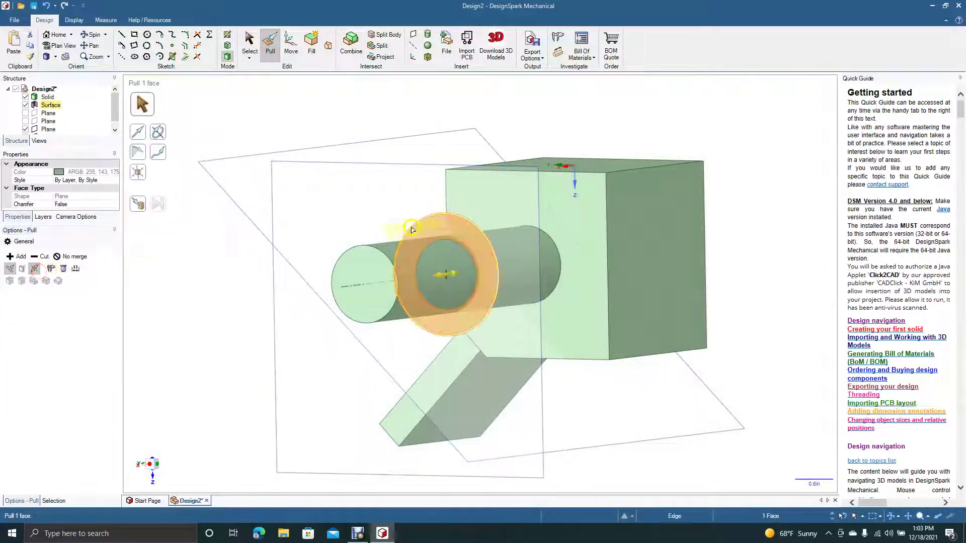
left_click_drag(427, 228, 417, 233)
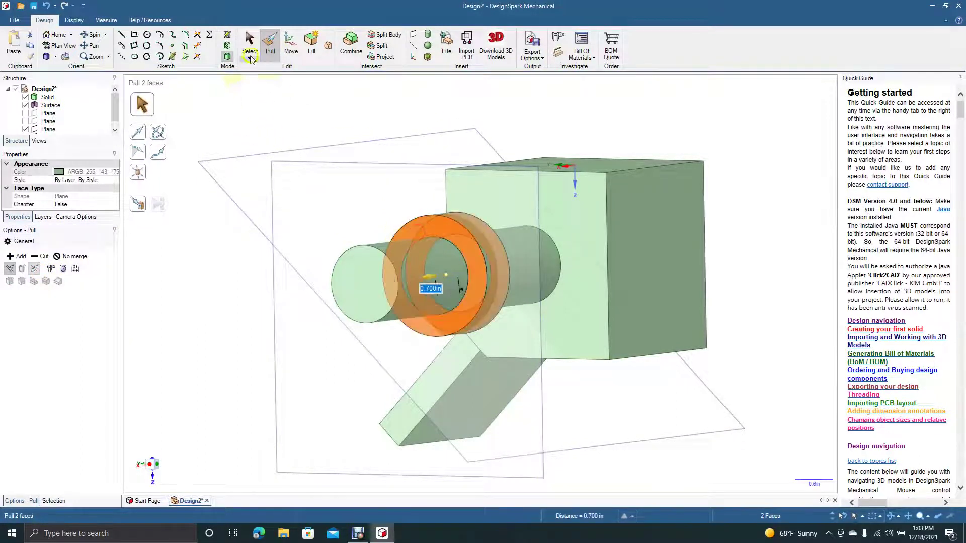
left_click(250, 50)
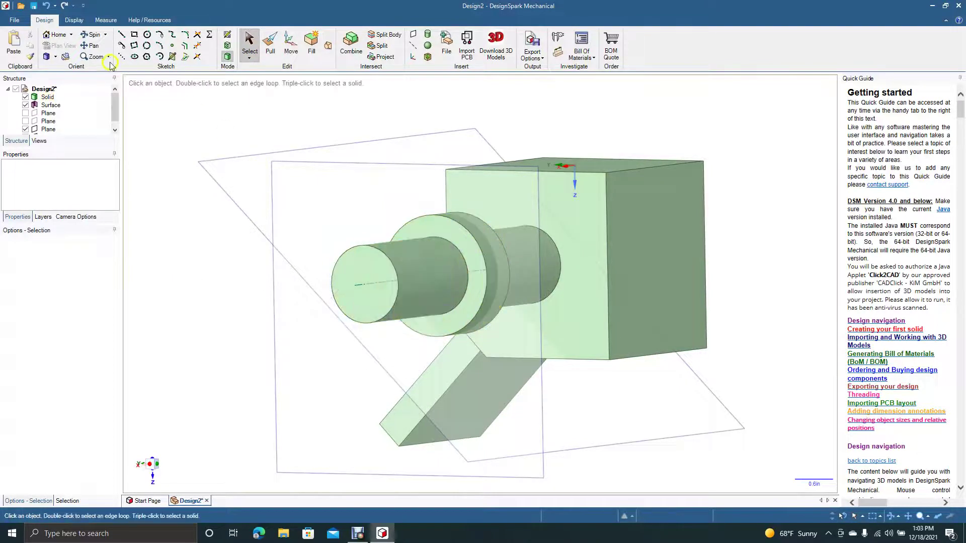
Copy the block's upper edge on the shaft side 1.5 in across the top face, away from the shaft.
left_click(95, 35)
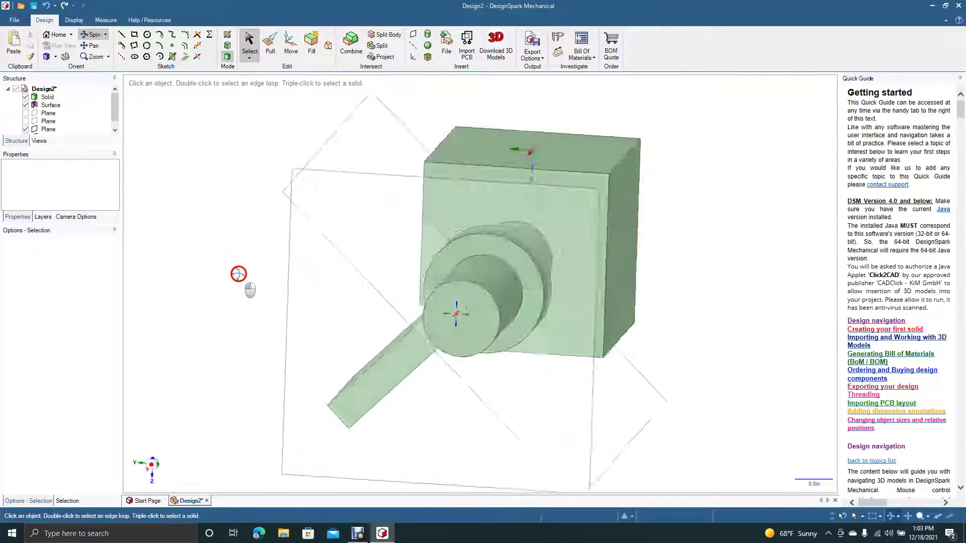
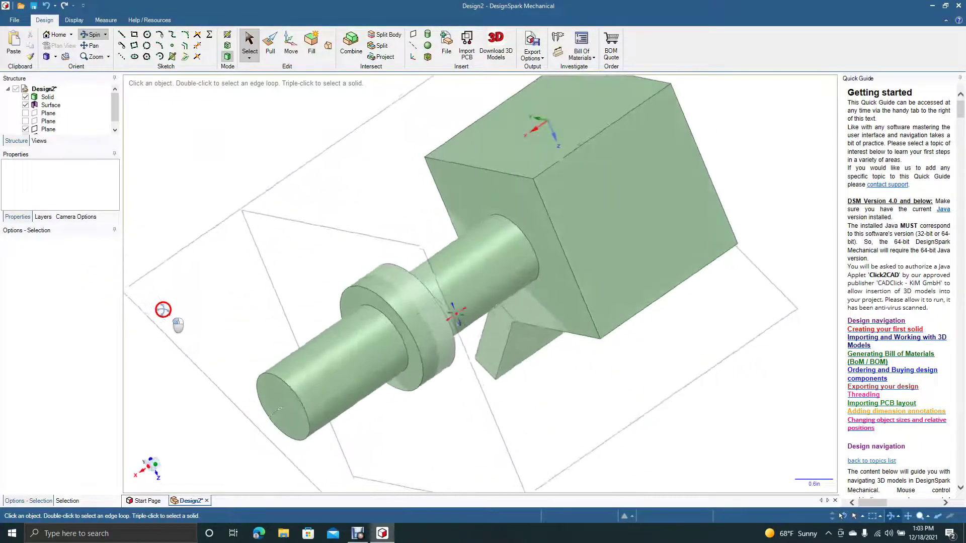
left_click(92, 46)
left_click_drag(226, 132, 161, 248)
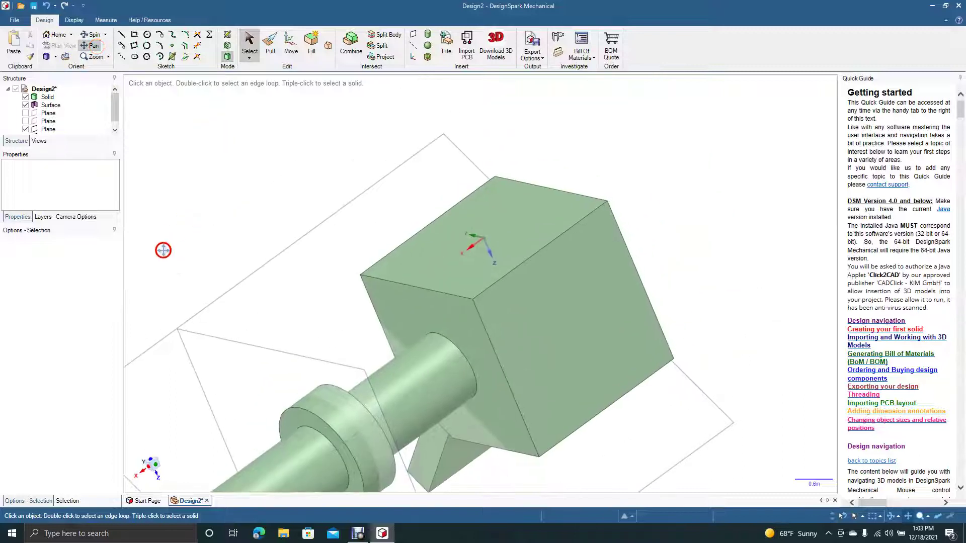
left_click(255, 53)
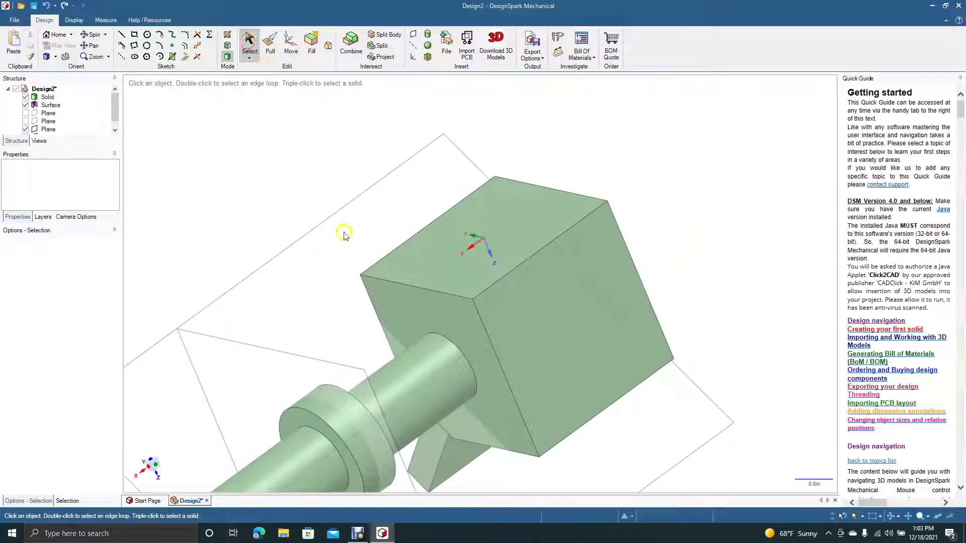
left_click(398, 285)
left_click(399, 285)
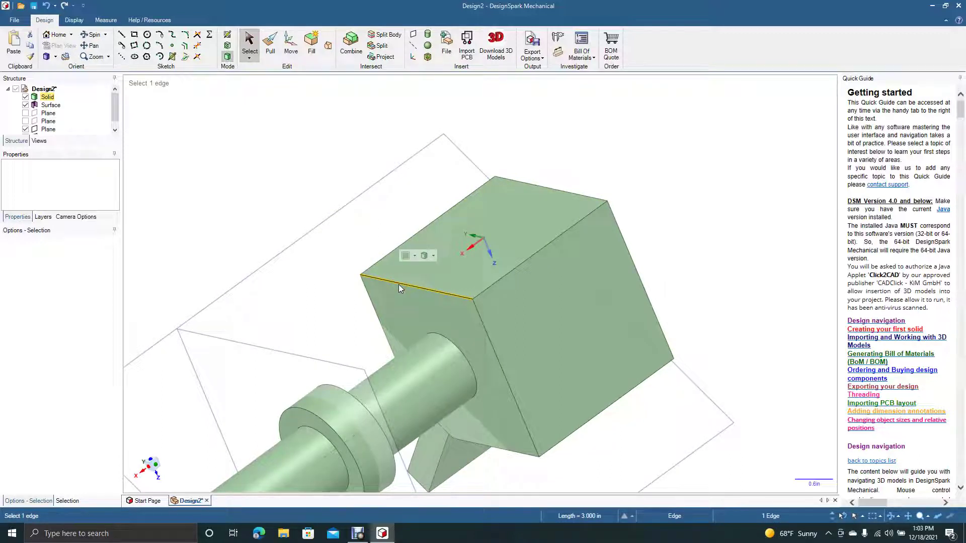
left_click(399, 285)
left_click(272, 50)
left_click(290, 45)
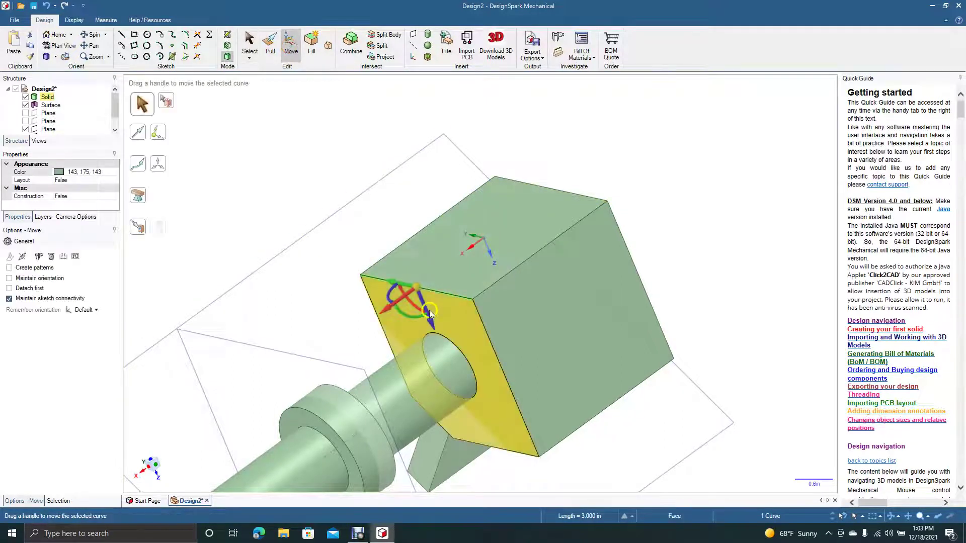
left_click_drag(385, 313, 451, 274)
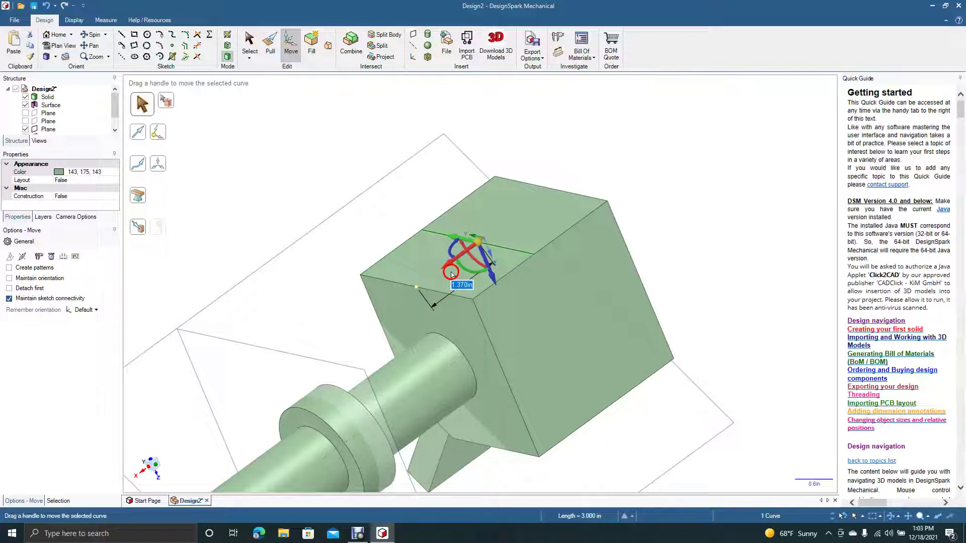
type("1.5")
key("Return")
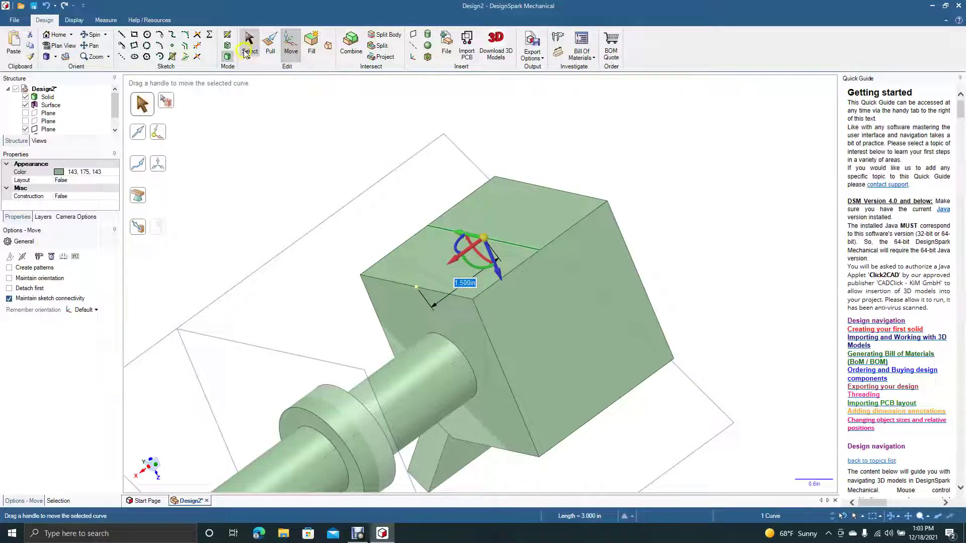
left_click(246, 49)
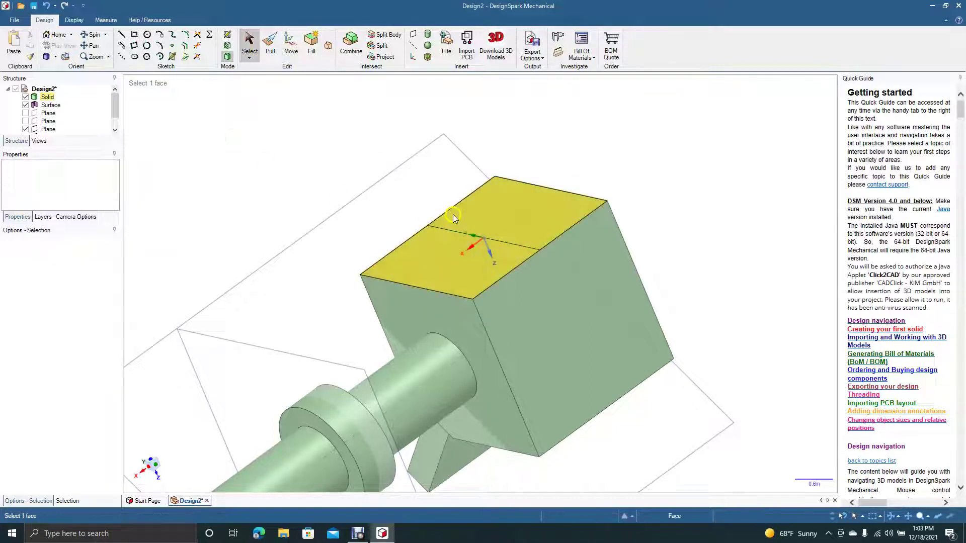
Try to pull the copied line along the block's top face toward the shaft, undoing both attempts.
left_click(491, 240)
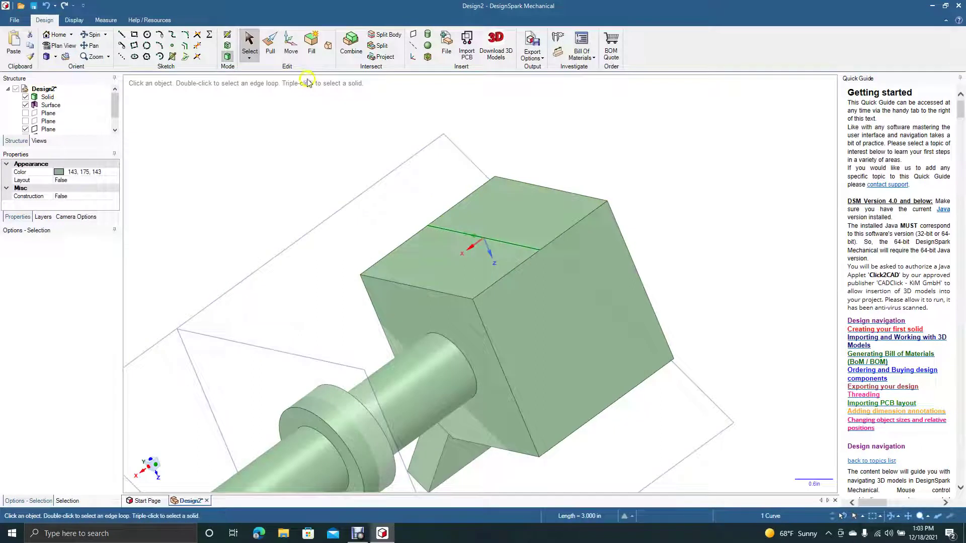
left_click(272, 48)
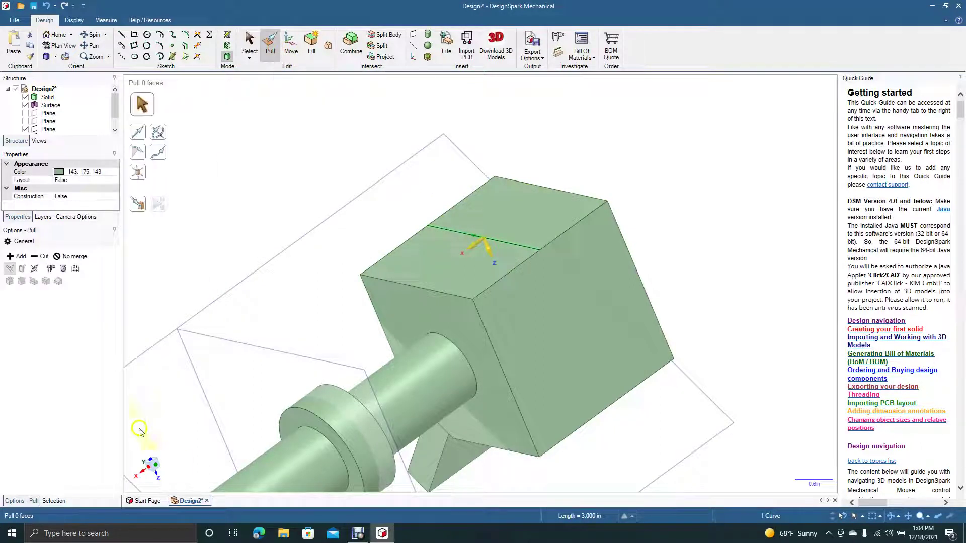
left_click(466, 265)
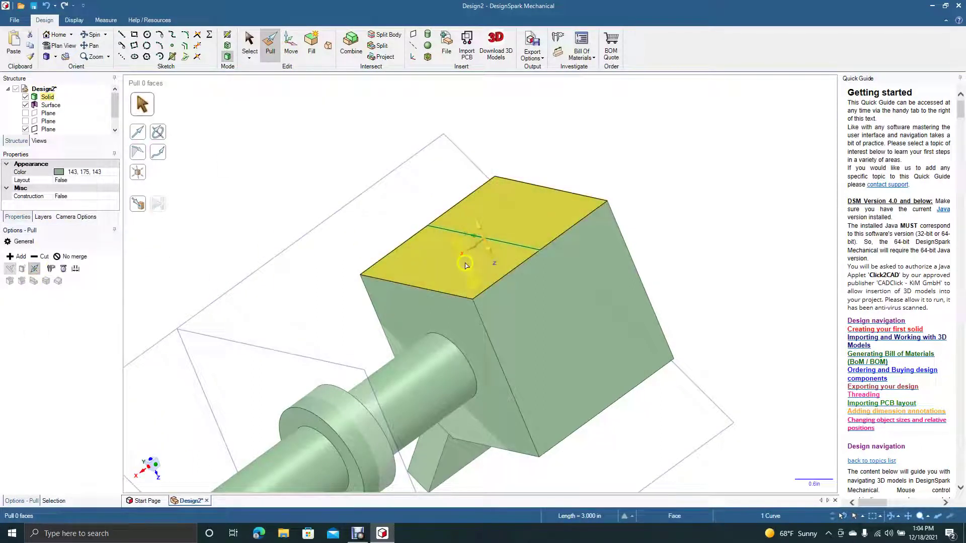
left_click_drag(474, 250, 462, 260)
key("ctrl+z")
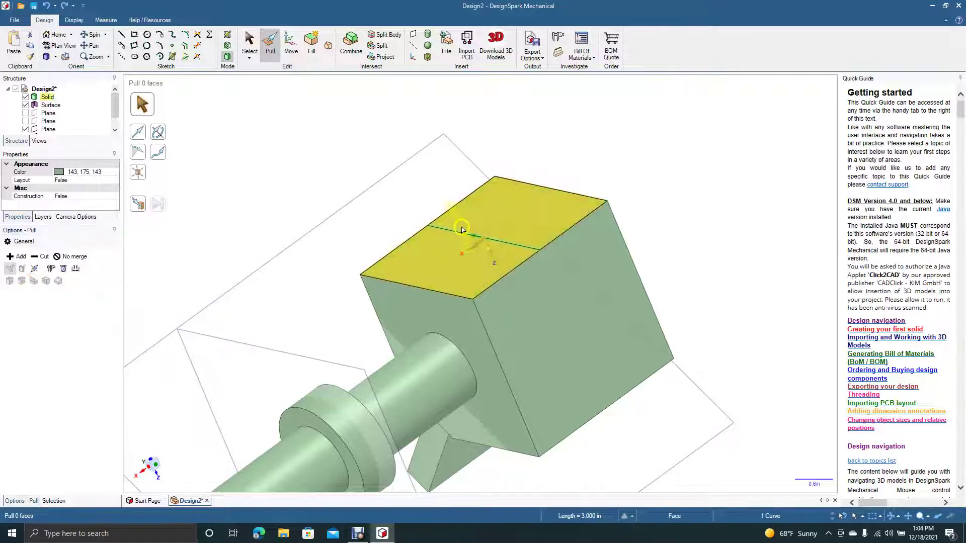
left_click_drag(462, 237, 454, 248)
key("ctrl+z")
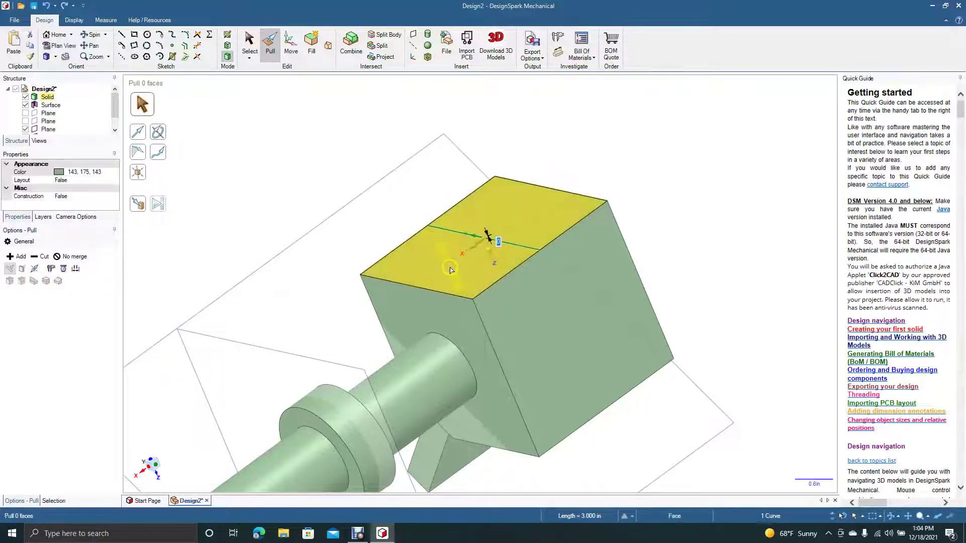
Reselect the line across the block's top face and try pulling it toward the shaft with the both-sides option.
left_click(249, 41)
left_click(255, 124)
left_click(270, 43)
left_click(491, 216)
left_click(493, 244)
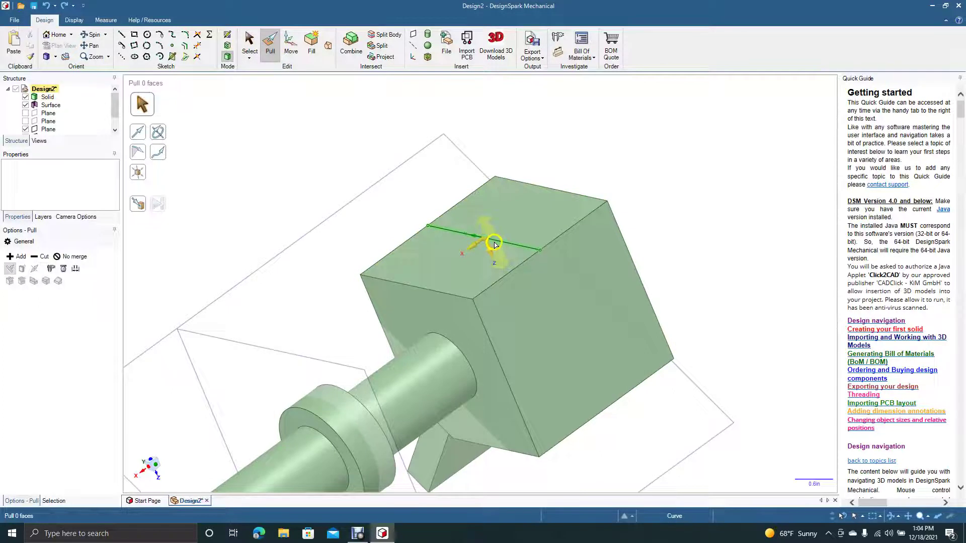
left_click(496, 245)
left_click(35, 269)
left_click_drag(478, 248, 466, 258)
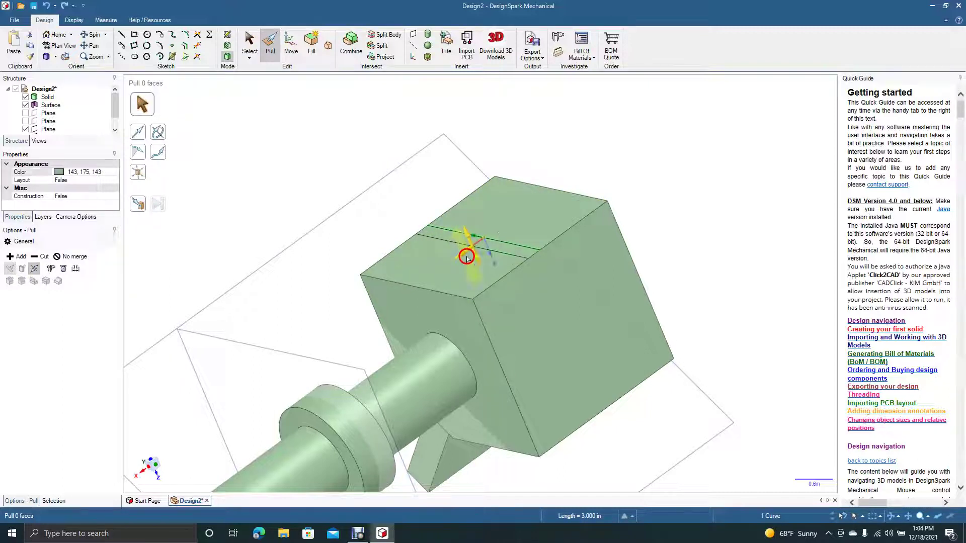
left_click(248, 52)
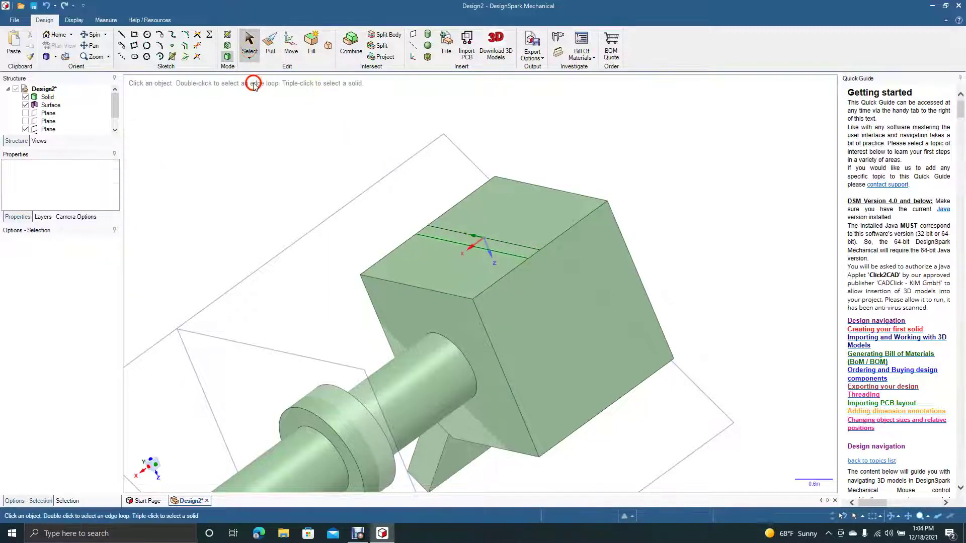
Remove the extra line on the block's top face, the one nearer the shaft.
left_click(270, 46)
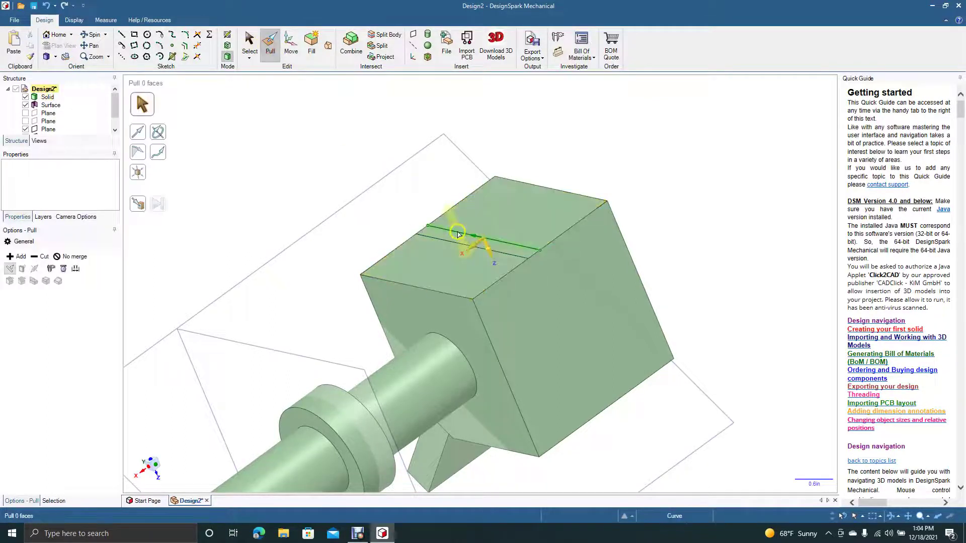
left_click(497, 252)
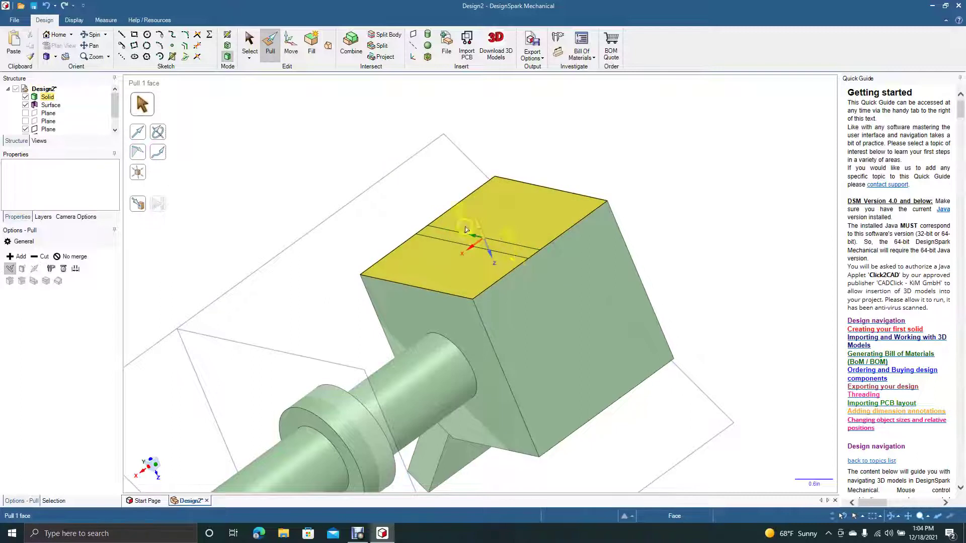
left_click(258, 122)
left_click(455, 229)
left_click(454, 252)
left_click(249, 44)
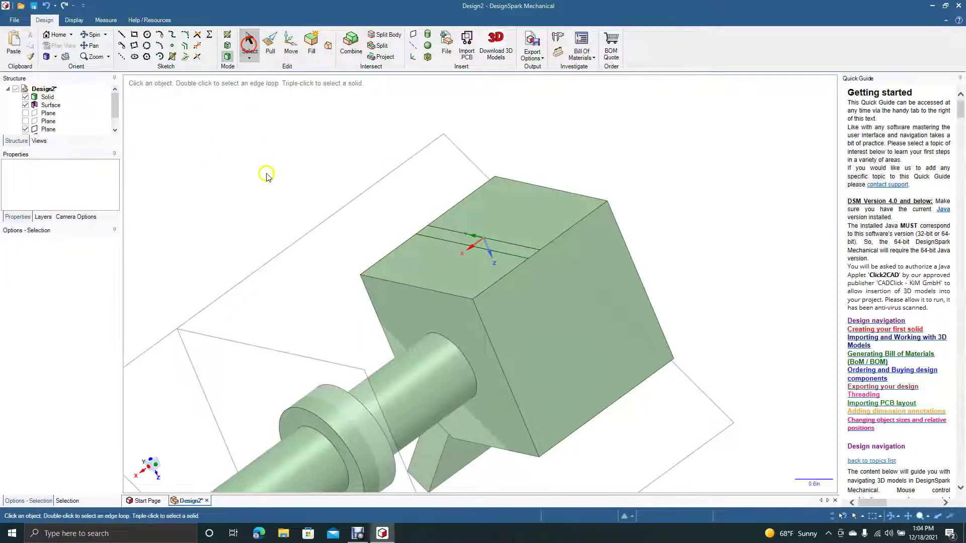
left_click(439, 239)
Pull the remaining middle line on the block's top face upward into a surface about 1.13 in high.
left_click_drag(439, 238, 453, 234)
left_click(270, 44)
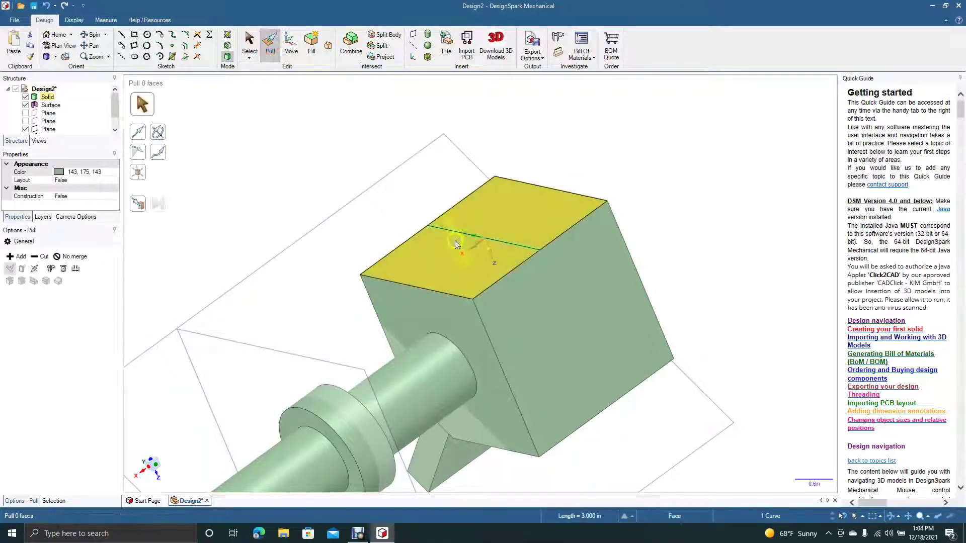
mouse_move(474, 240)
left_mouse_down()
mouse_move(455, 217)
mouse_move(447, 259)
mouse_move(419, 187)
left_mouse_up()
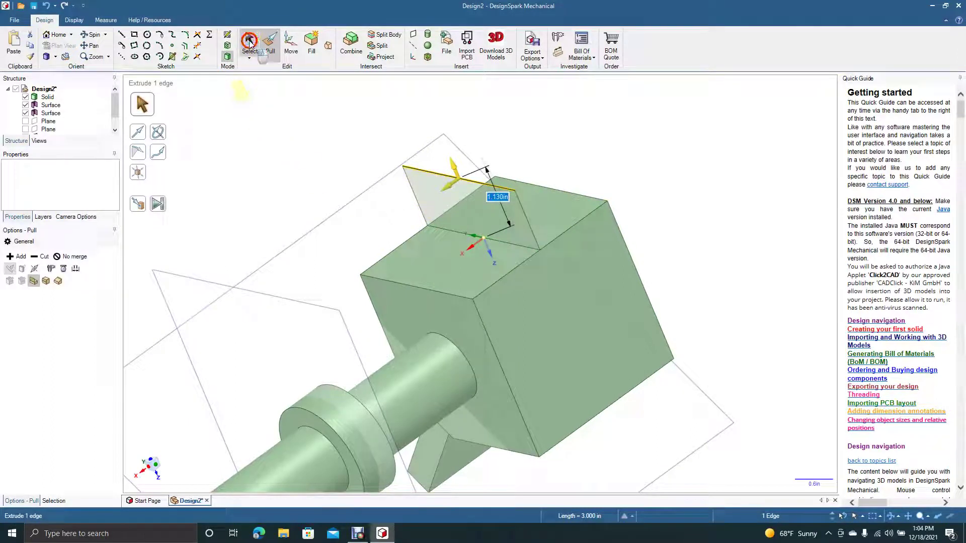
Thicken the upright surface on the block's top face to about 0.26 in, pulling it equally toward both sides.
left_click(250, 45)
left_click(472, 214)
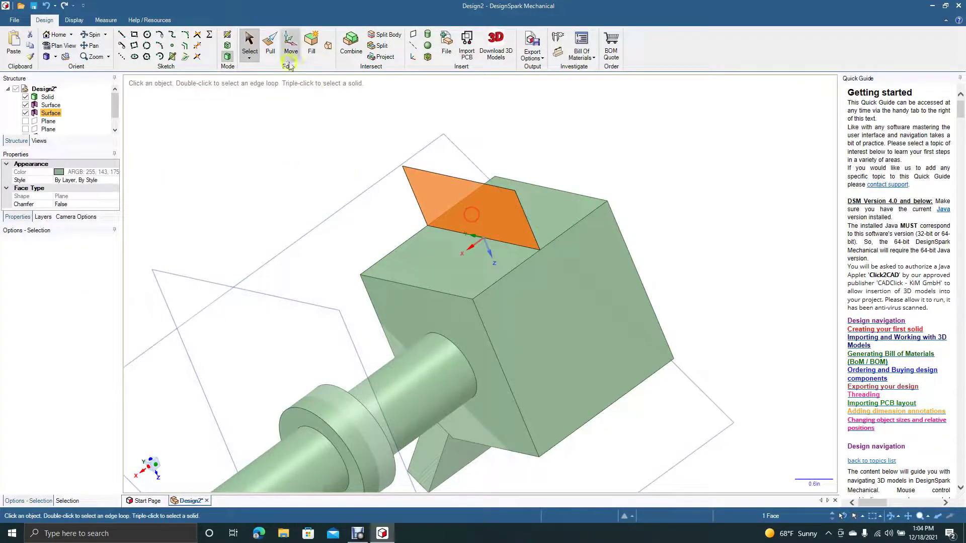
left_click(270, 44)
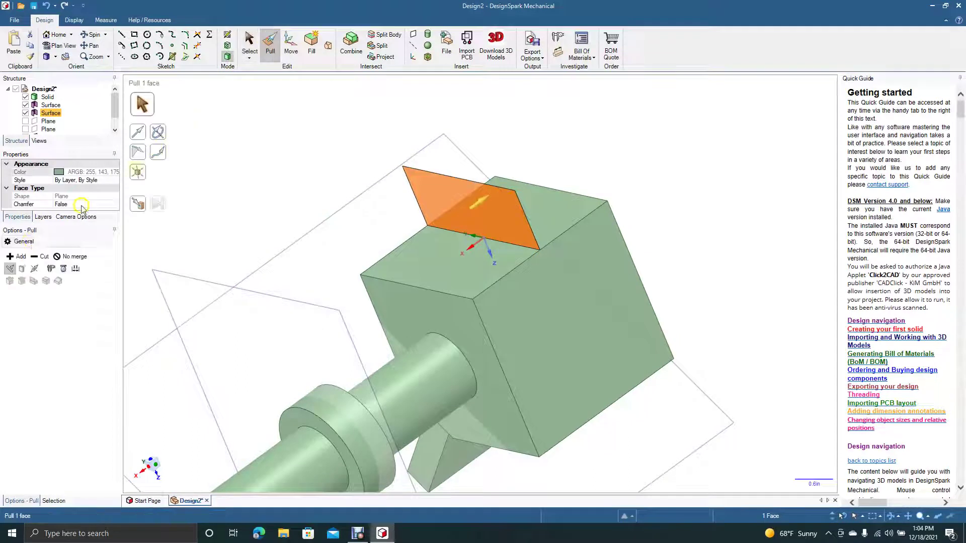
left_click(33, 268)
left_click_drag(466, 210, 460, 215)
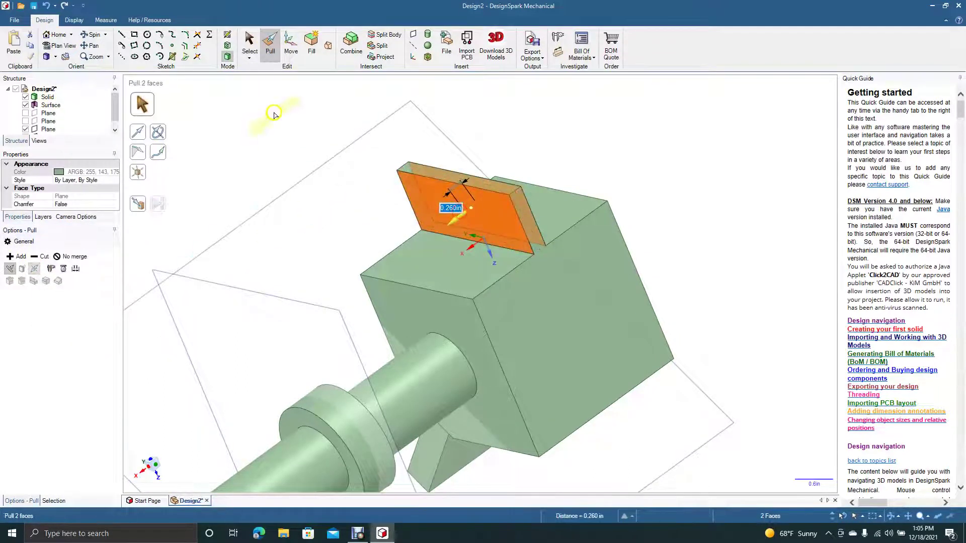
left_click(249, 44)
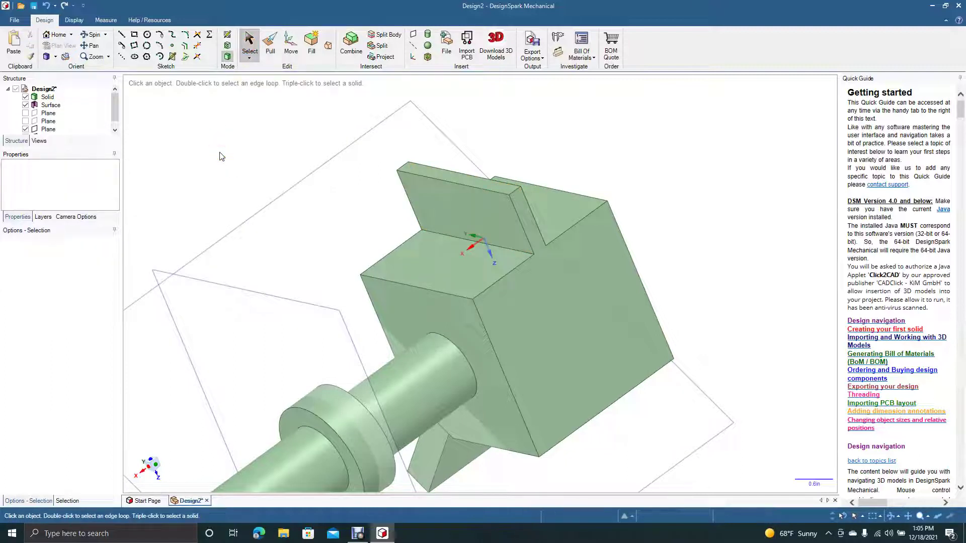
left_click(439, 253)
left_click(235, 129)
Create a plane on the broad face of the arm, on the side facing away from the block.
left_click(90, 34)
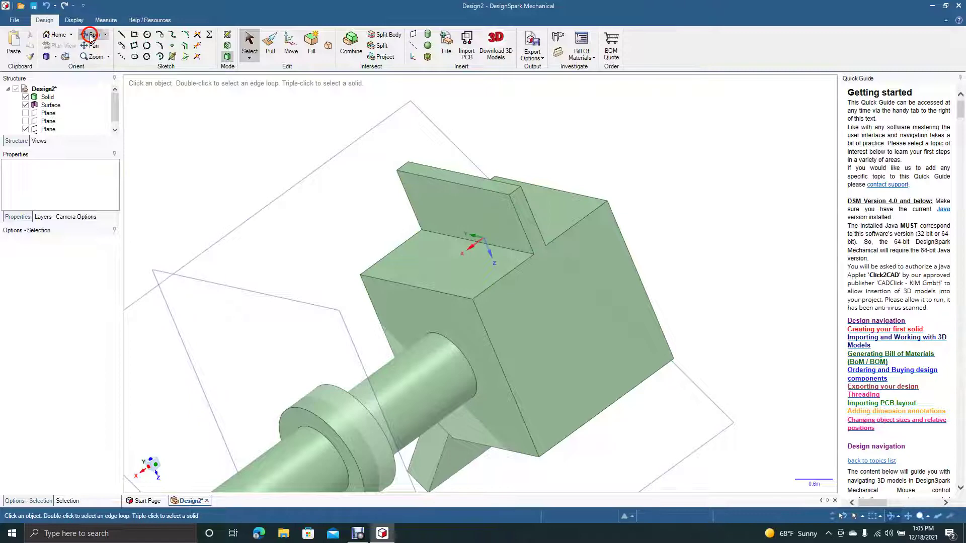
left_click_drag(192, 198, 303, 163)
left_click(90, 45)
left_click_drag(151, 289, 311, 206)
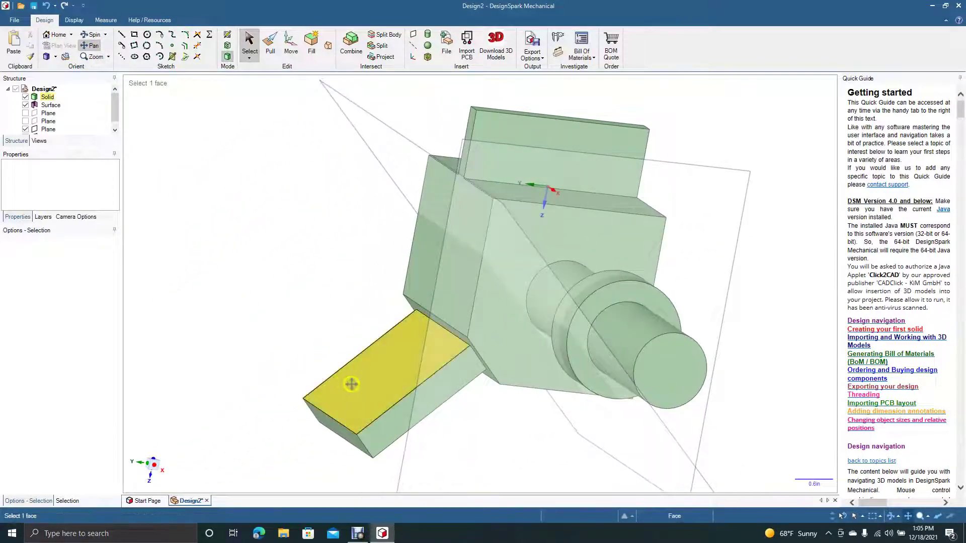
left_click(248, 45)
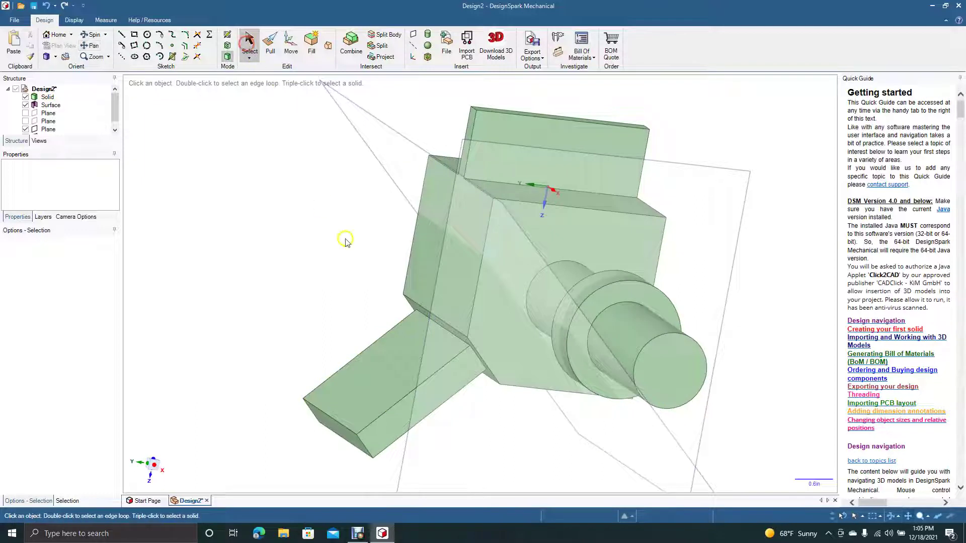
left_click(382, 363)
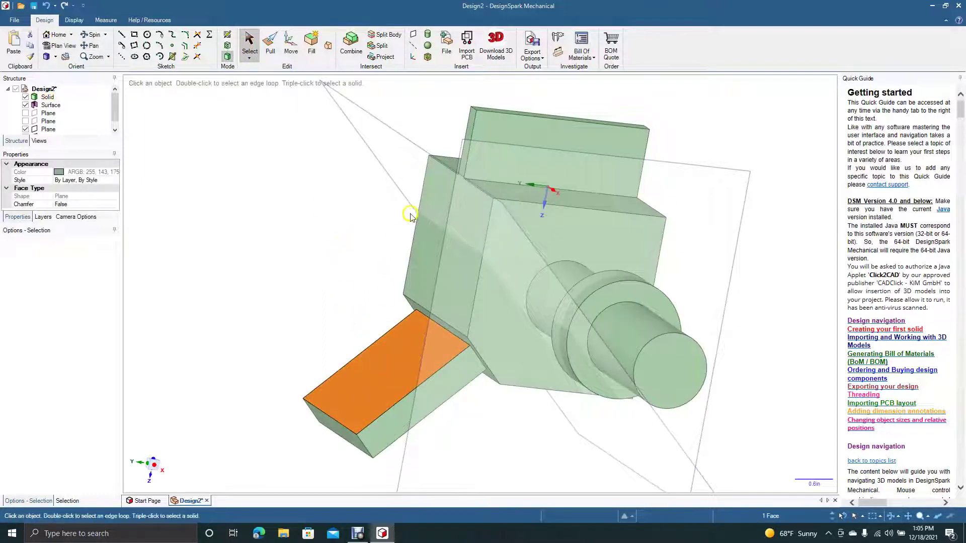
left_click(415, 35)
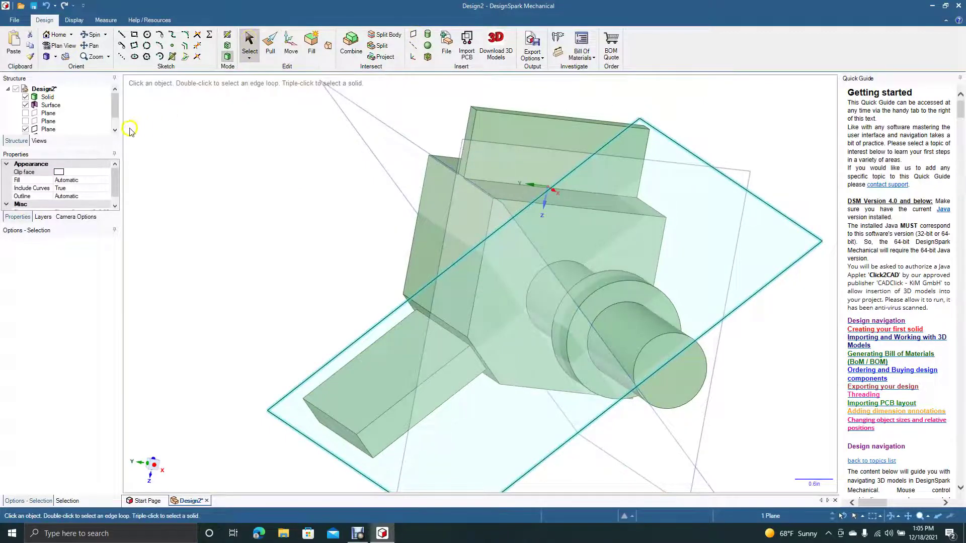
left_click(115, 132)
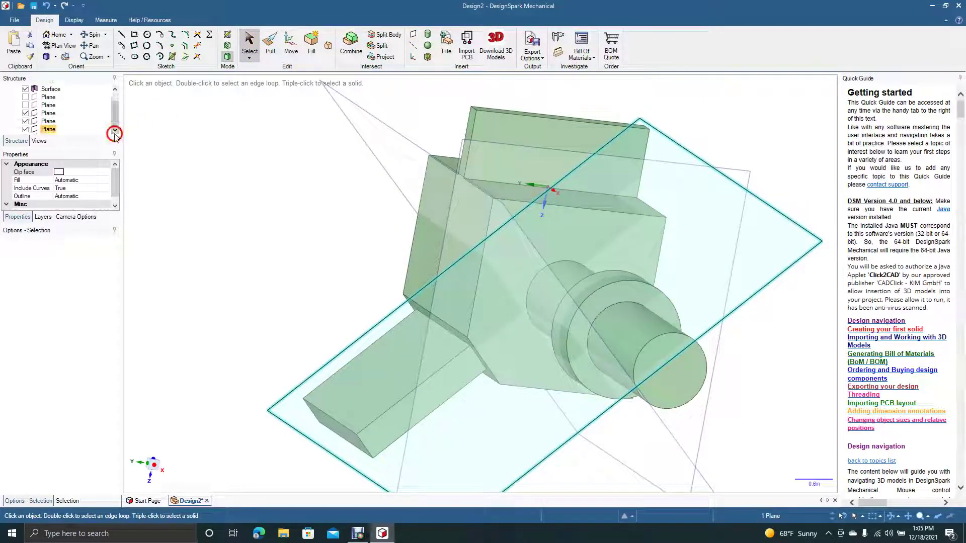
left_click(255, 202)
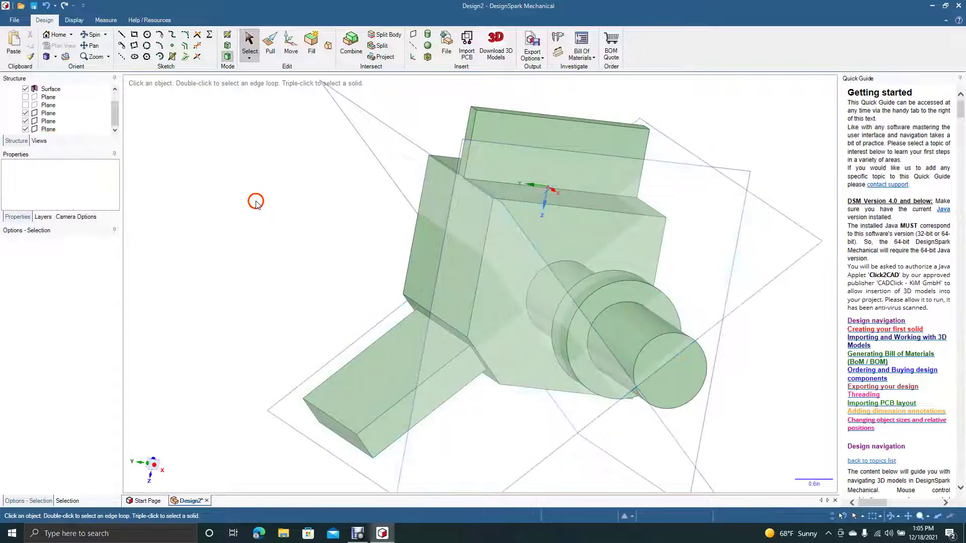
Sketch a circle about half the arm's width on the arm's plane, centred on the arm's broad face.
left_click(95, 36)
left_click_drag(211, 256, 300, 302)
left_click(251, 49)
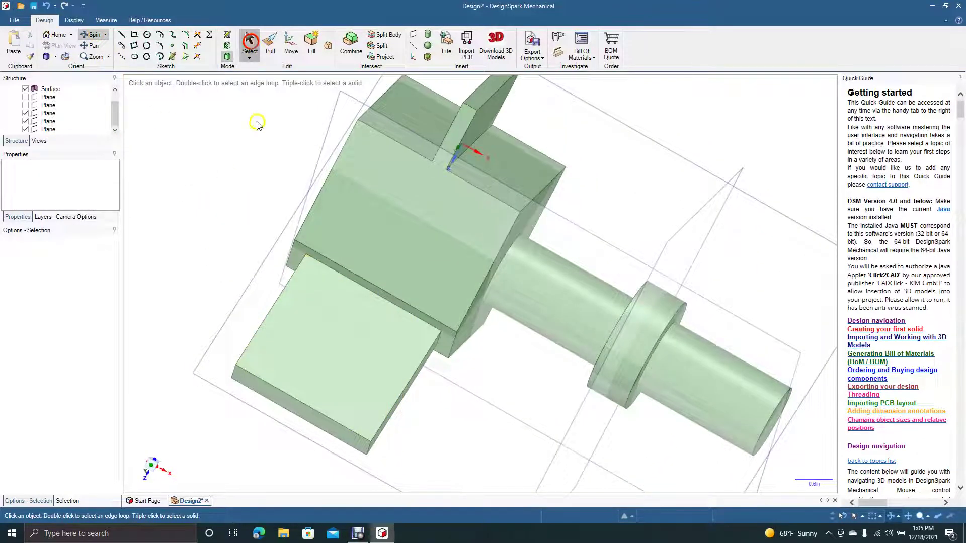
left_click(315, 346)
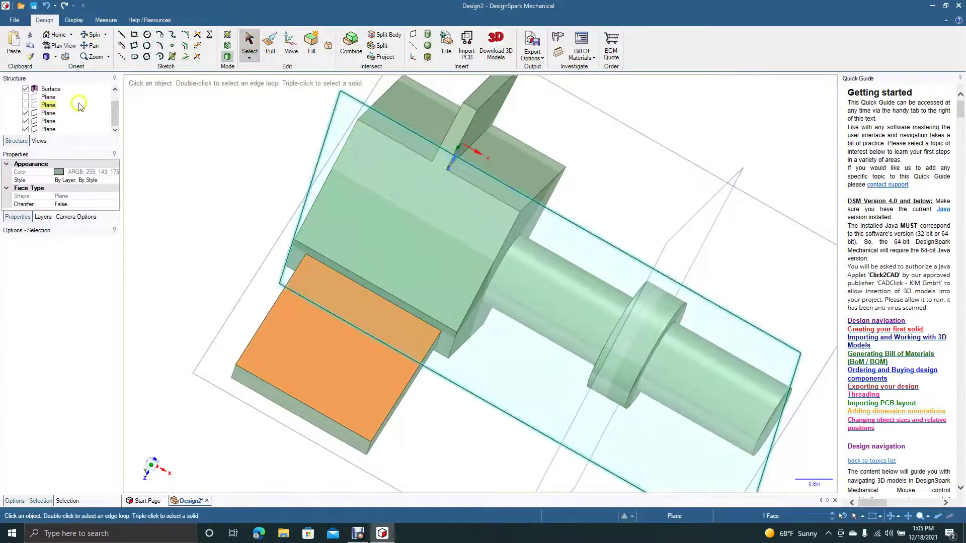
left_click(65, 49)
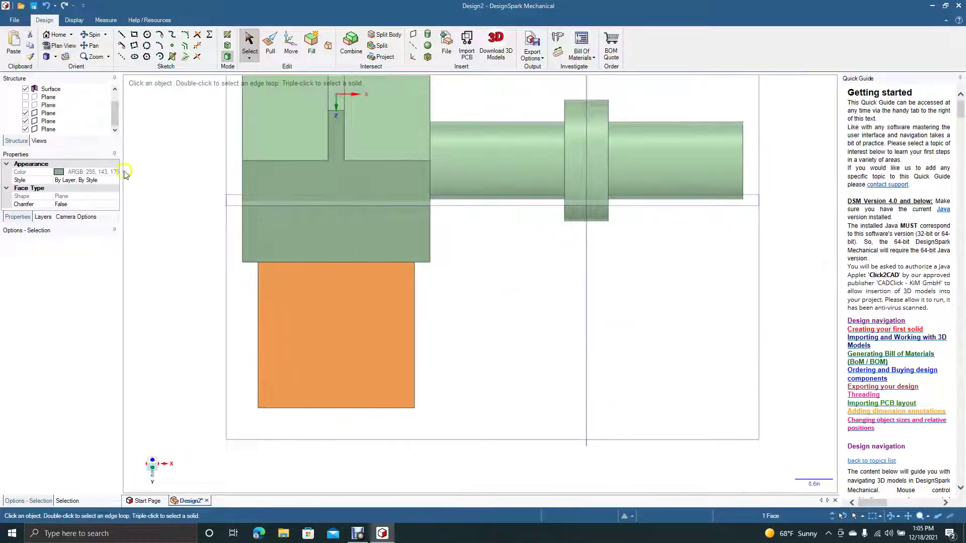
left_click(58, 130)
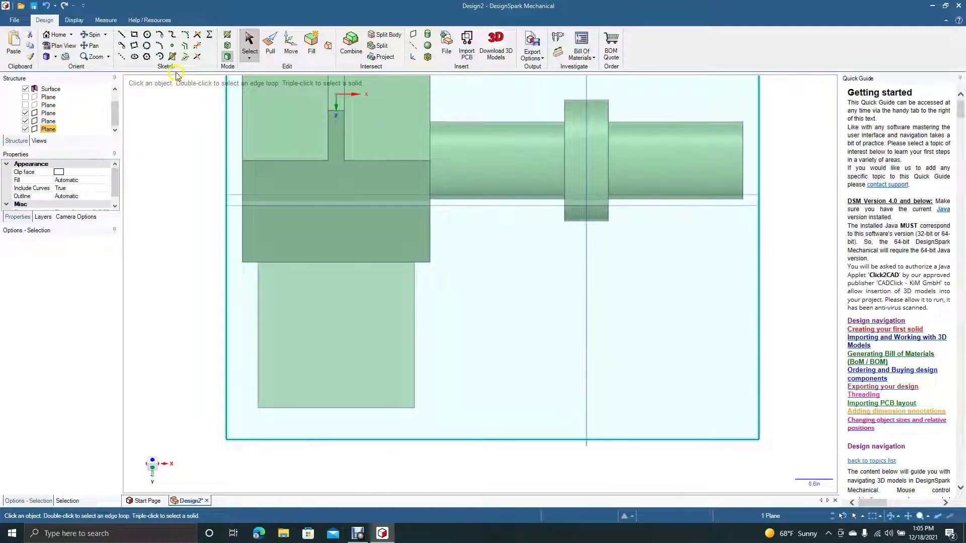
left_click(147, 36)
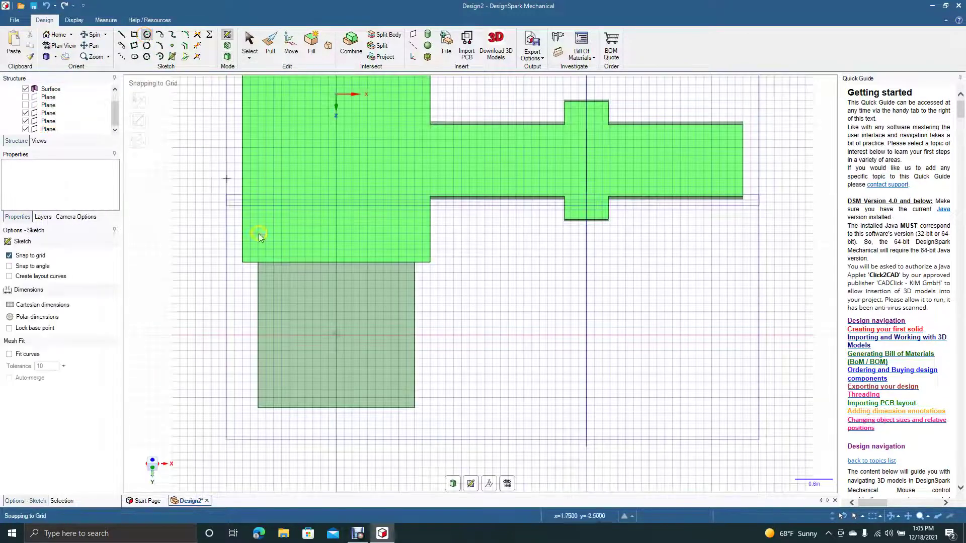
left_click(55, 132)
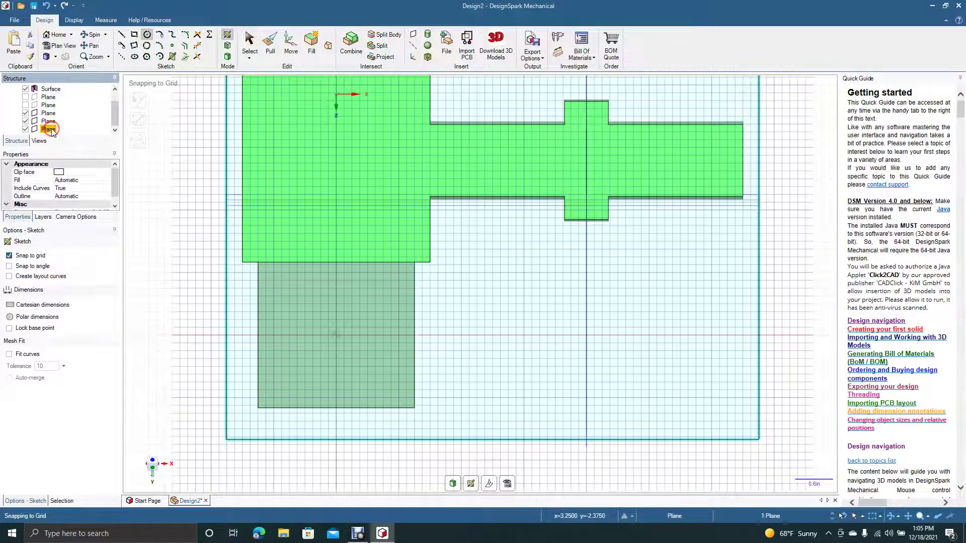
left_click(337, 336)
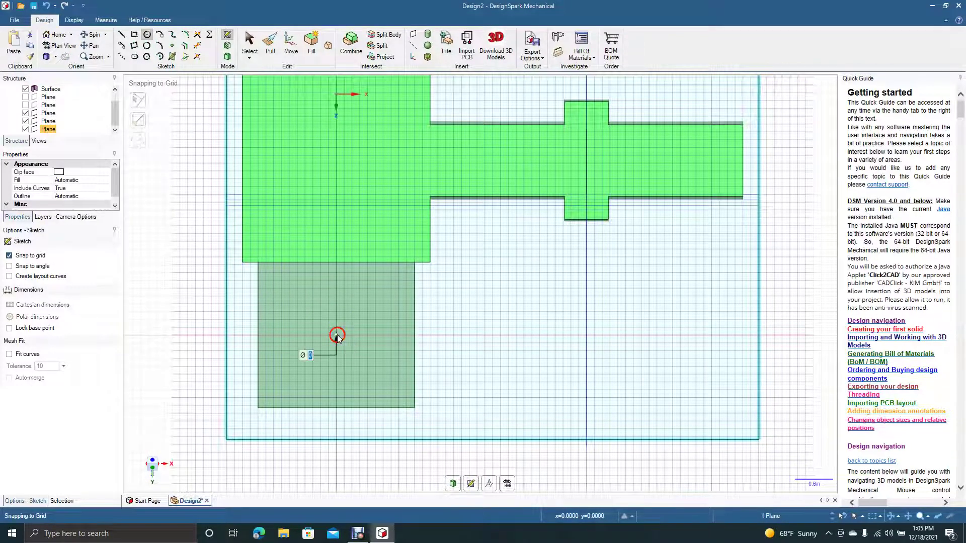
left_click(360, 308)
left_click(252, 39)
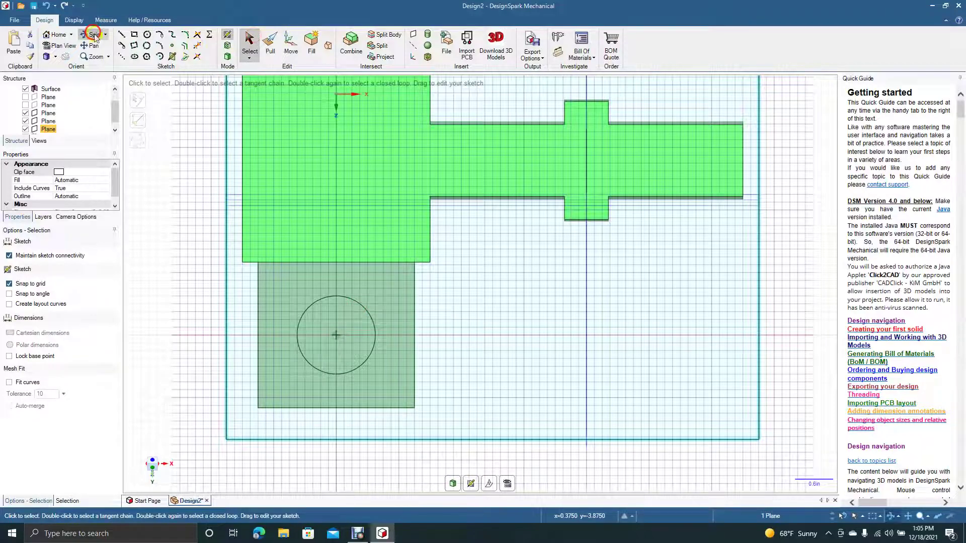
Pull the circular region on the arm's face outward about 1.79 in to form a cylinder.
left_click_drag(525, 341, 437, 296)
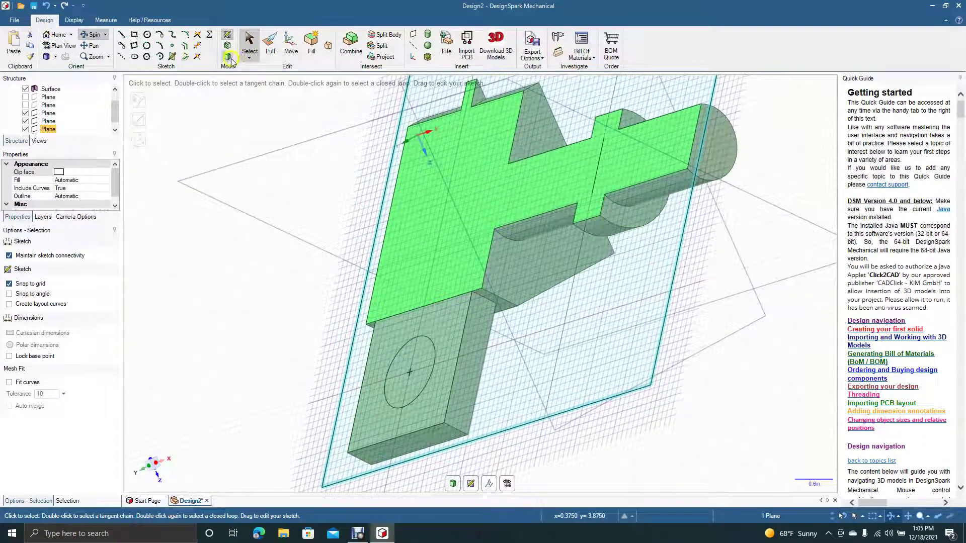
left_click(228, 58)
left_click(410, 359)
left_click(270, 49)
left_click_drag(405, 367, 301, 300)
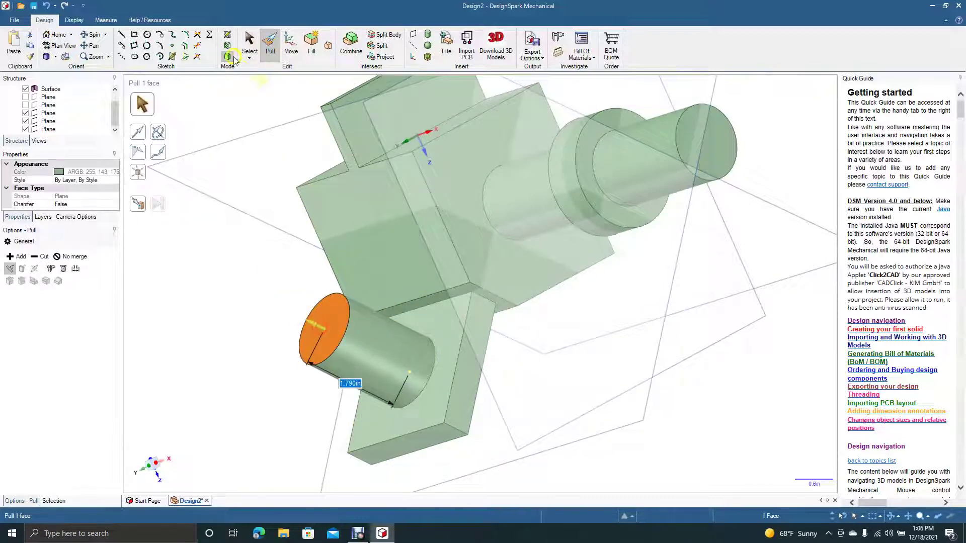
left_click(249, 43)
left_click(188, 302)
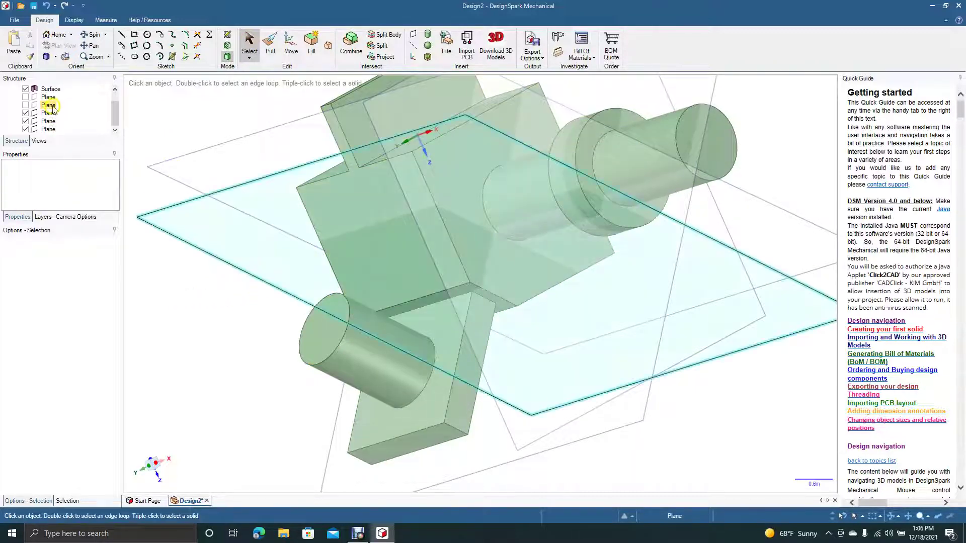
Hide the three planes that are still displayed.
left_click(25, 114)
left_click(26, 122)
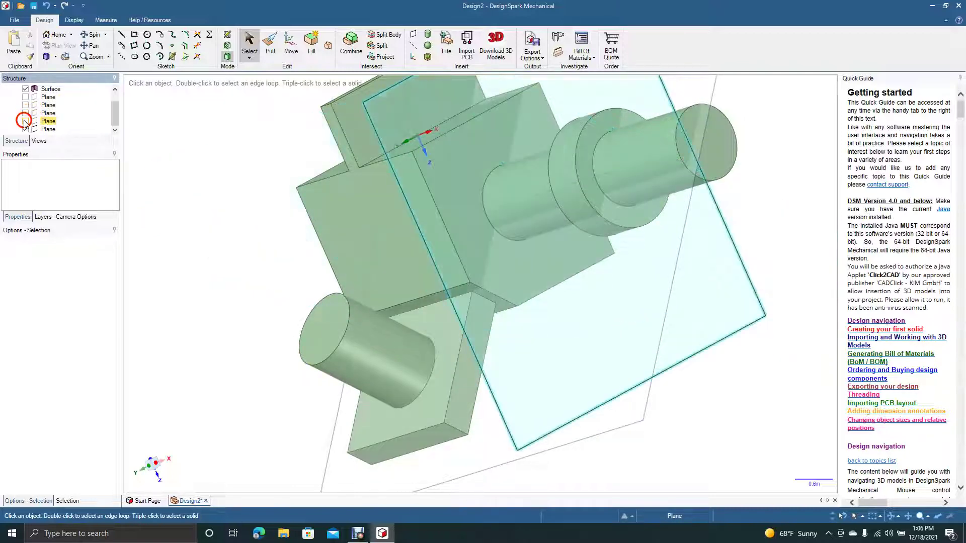
left_click(26, 130)
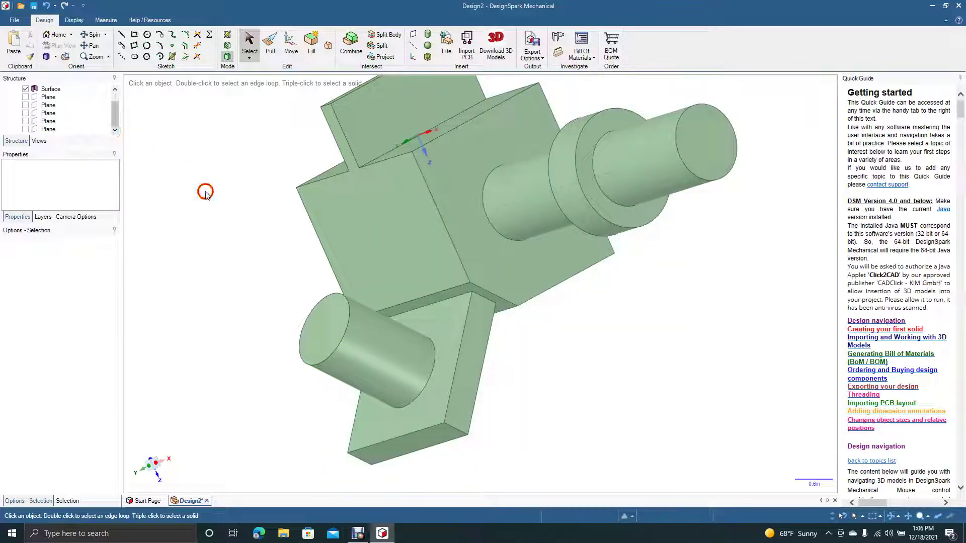
left_click(250, 40)
left_click(259, 244)
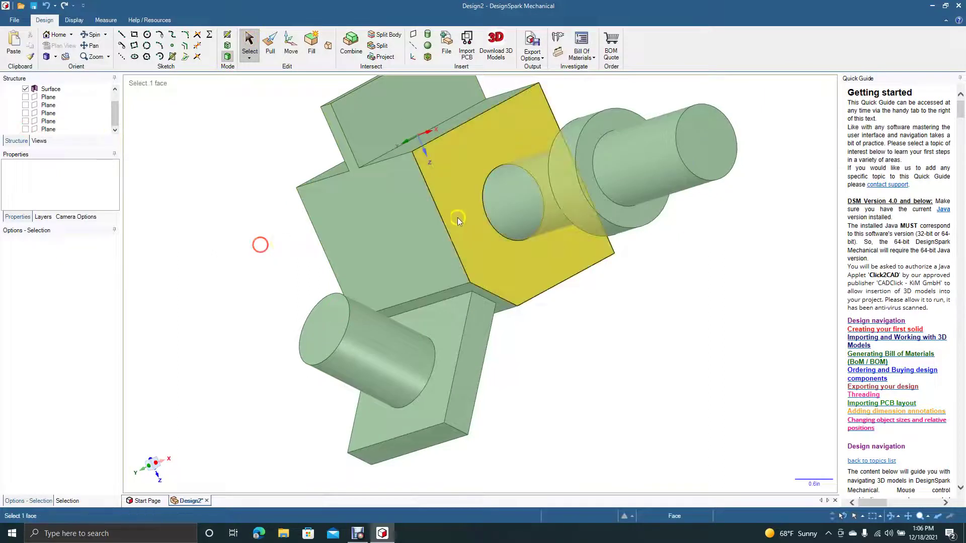
Copy the circular edge at the shaft's free end and move the copy about 1.16 in along the shaft toward the collar.
left_click(94, 46)
left_click_drag(222, 130, 247, 173)
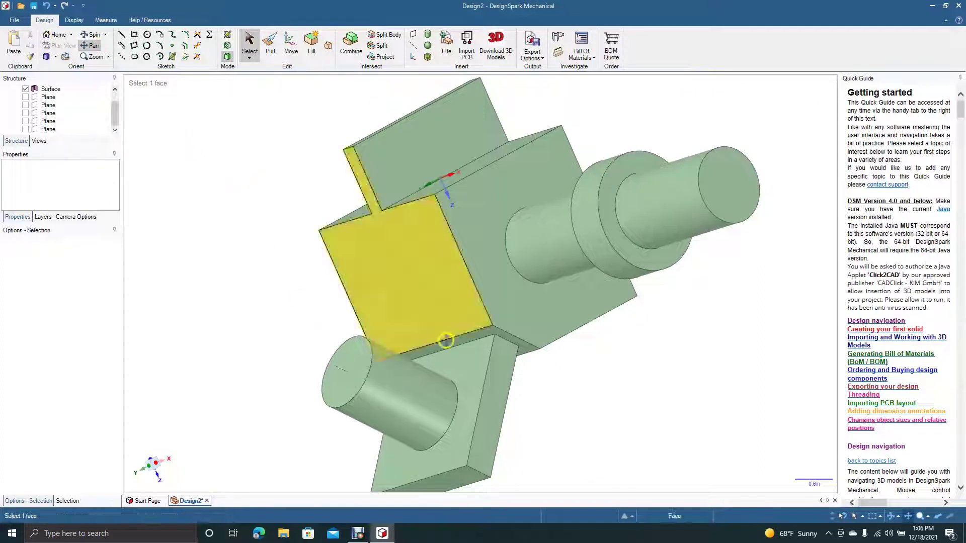
left_click(152, 86)
left_click(96, 38)
left_click_drag(255, 276, 307, 254)
mouse_move(283, 256)
middle_mouse_down()
mouse_move(129, 289)
mouse_move(2, 340)
mouse_move(31, 302)
middle_mouse_up()
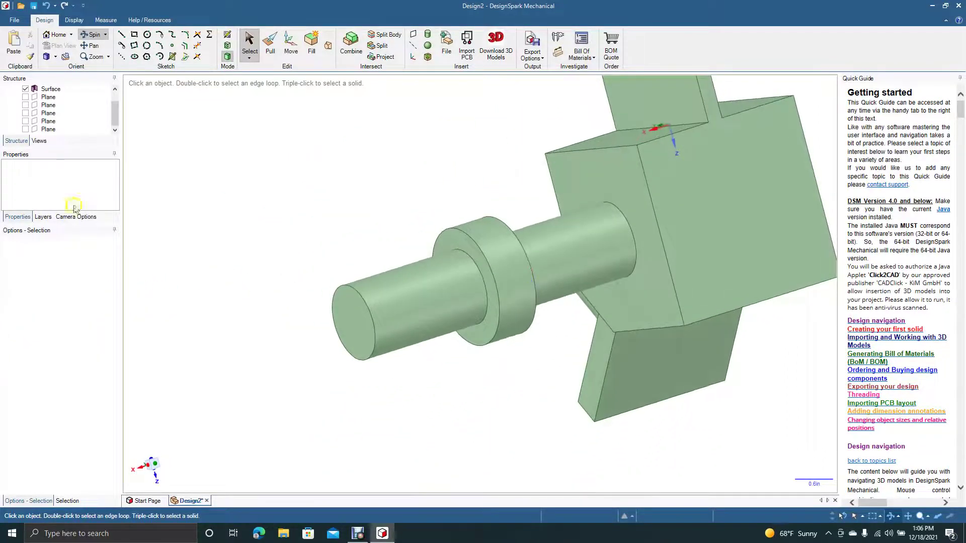
left_click(248, 41)
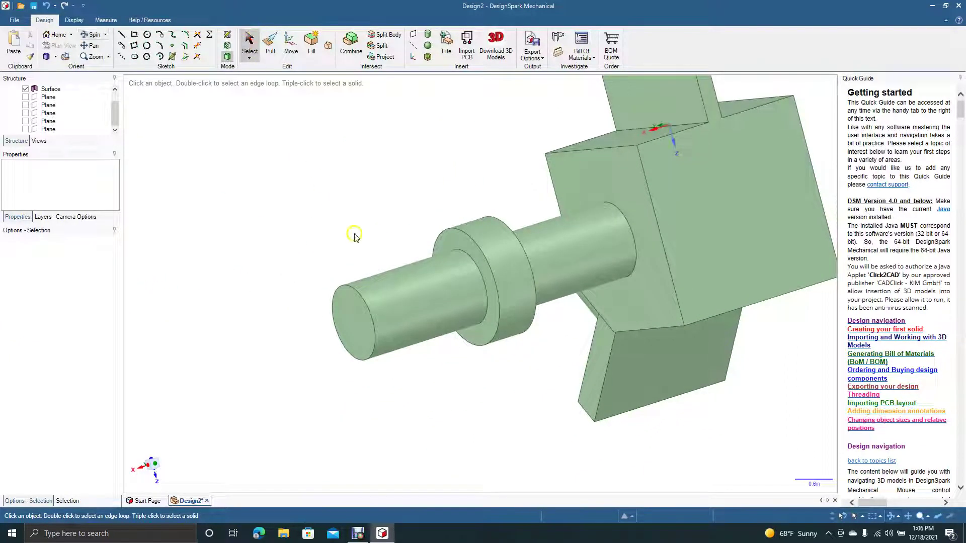
left_click(358, 292)
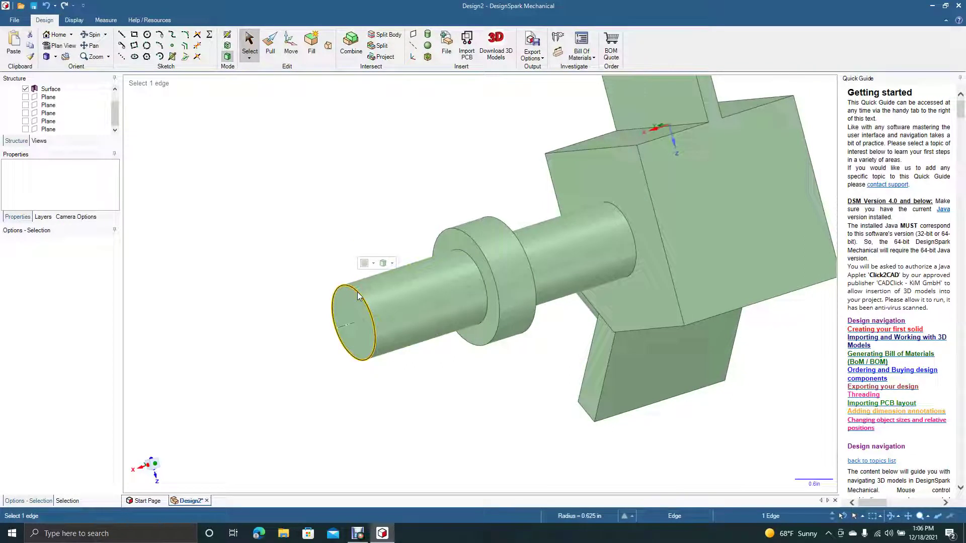
left_click(358, 294)
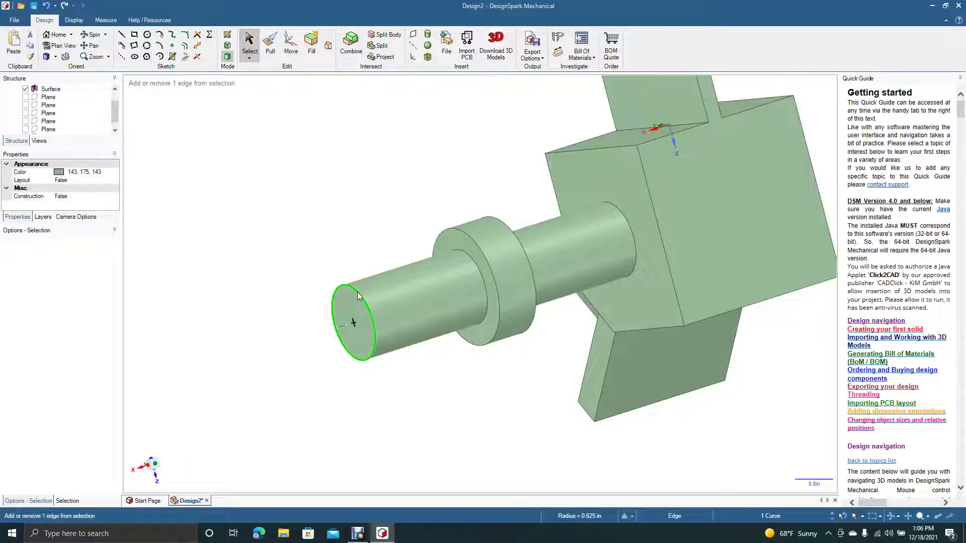
left_click(286, 40)
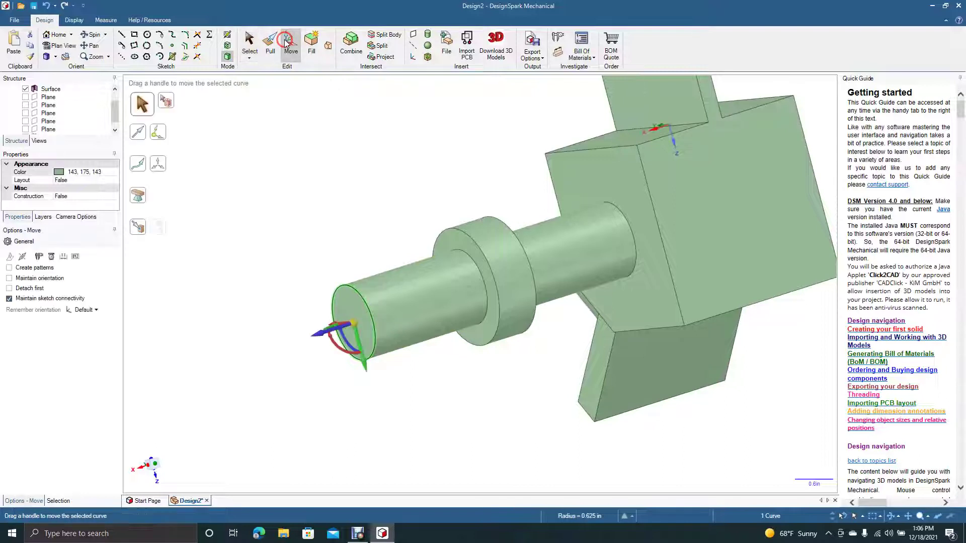
left_click_drag(321, 336, 372, 291)
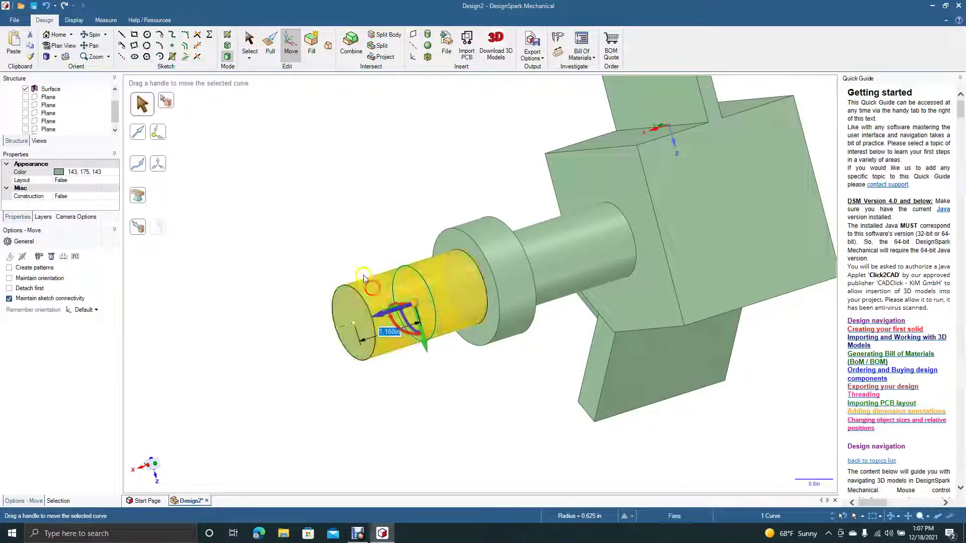
left_click(250, 43)
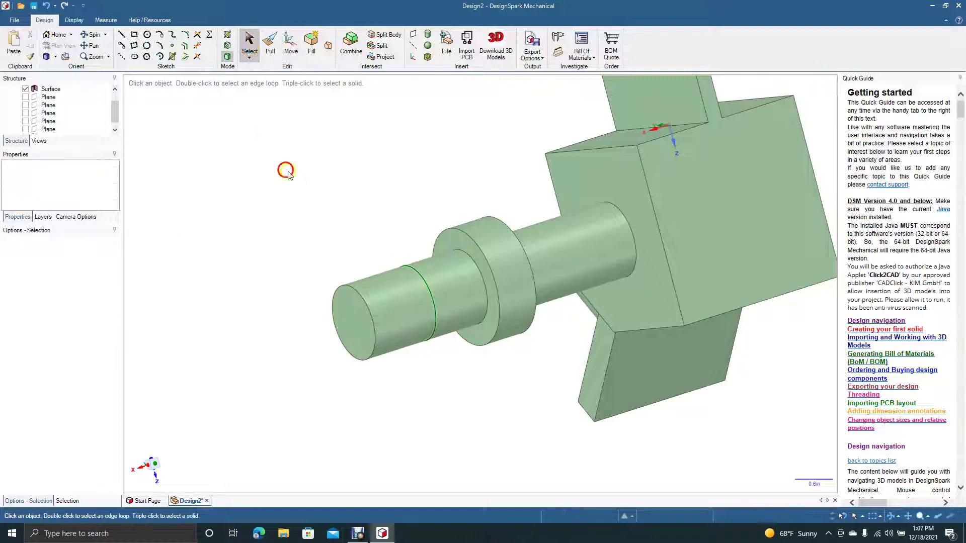
Pull the copied circle both ways along the shaft into a cylindrical band about 0.32 in wide.
left_click(417, 275)
left_click(270, 45)
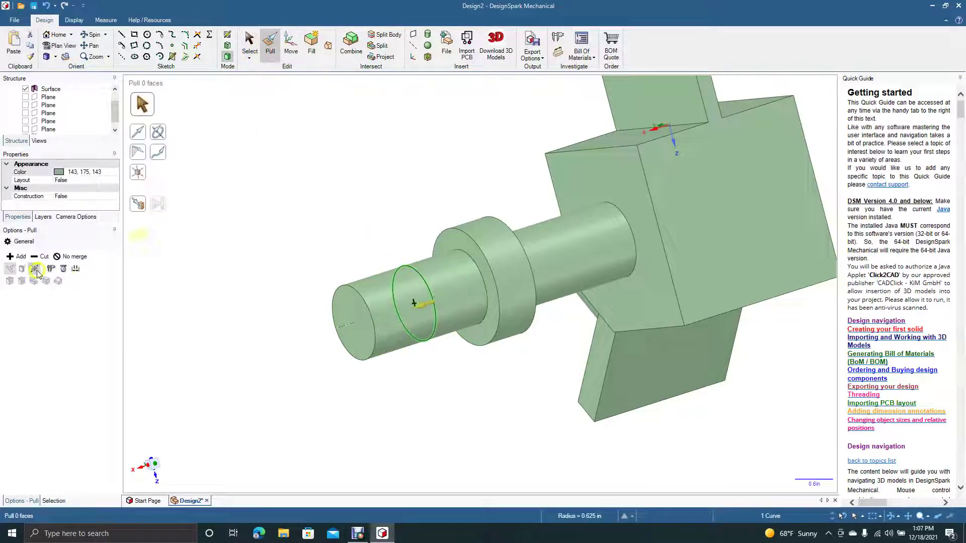
left_click(442, 303)
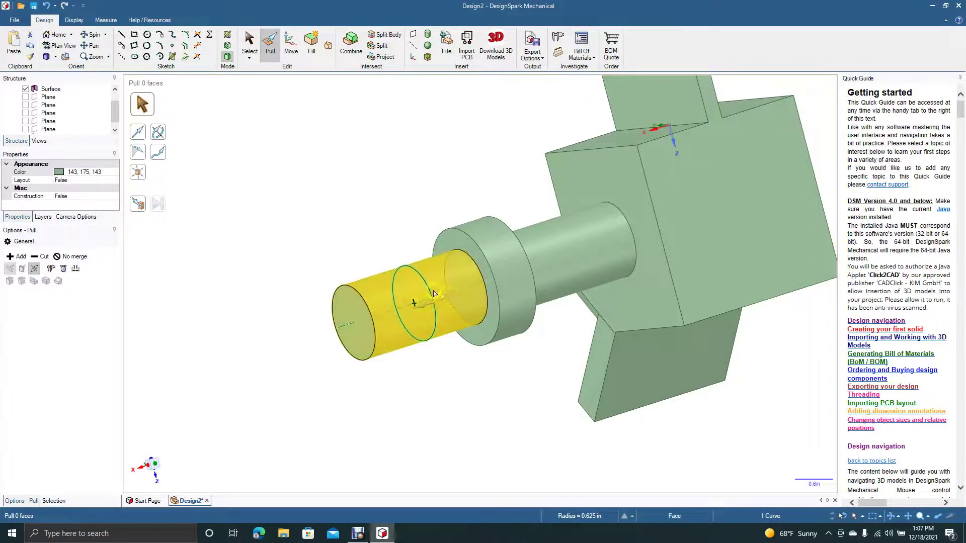
left_click_drag(429, 292, 421, 297)
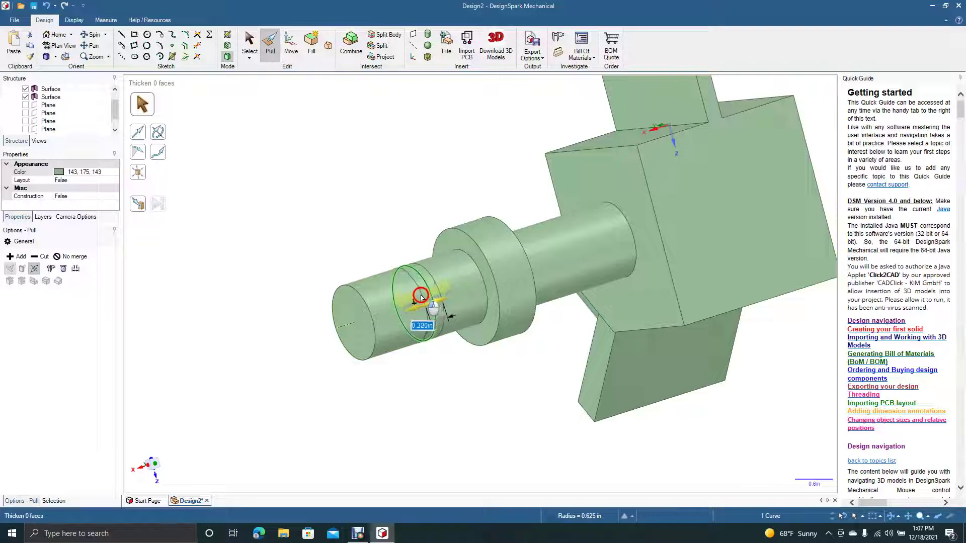
left_click(249, 42)
Pull the narrow band outward to form a thin collar near the shaft's free end.
left_click(269, 41)
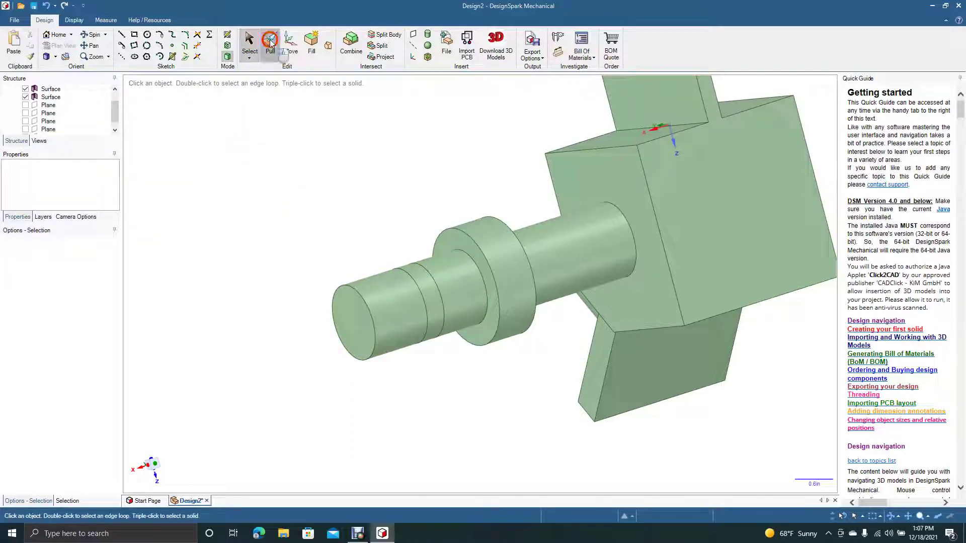
left_click_drag(421, 283, 426, 268)
left_click(252, 43)
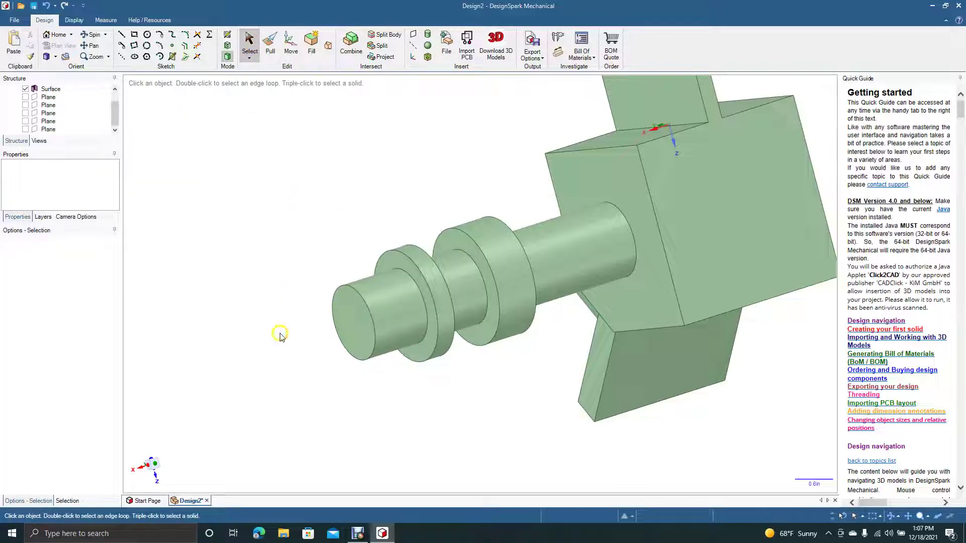
Copy the circular edge at the shaft's free end and move the copy about 4.2 in along the shaft toward the block.
left_click(370, 311)
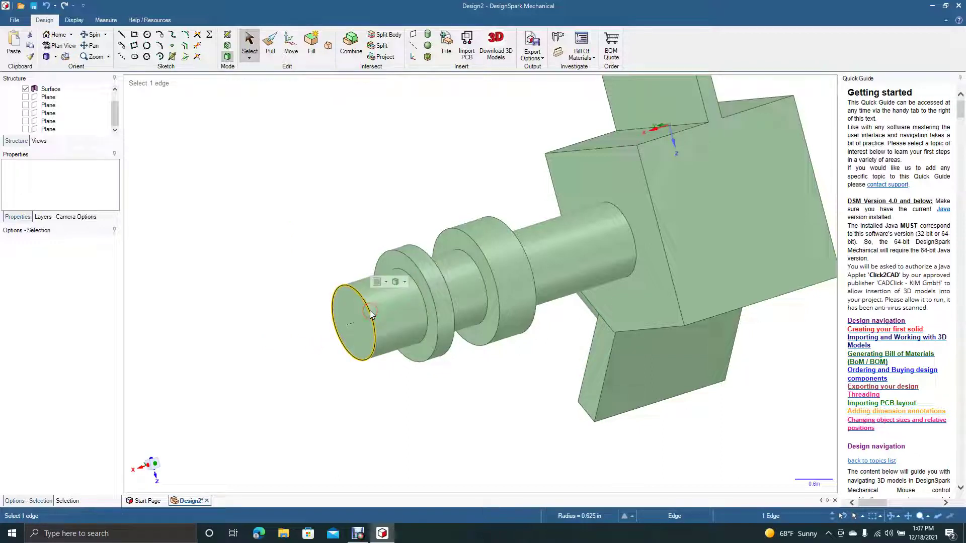
left_click(370, 310)
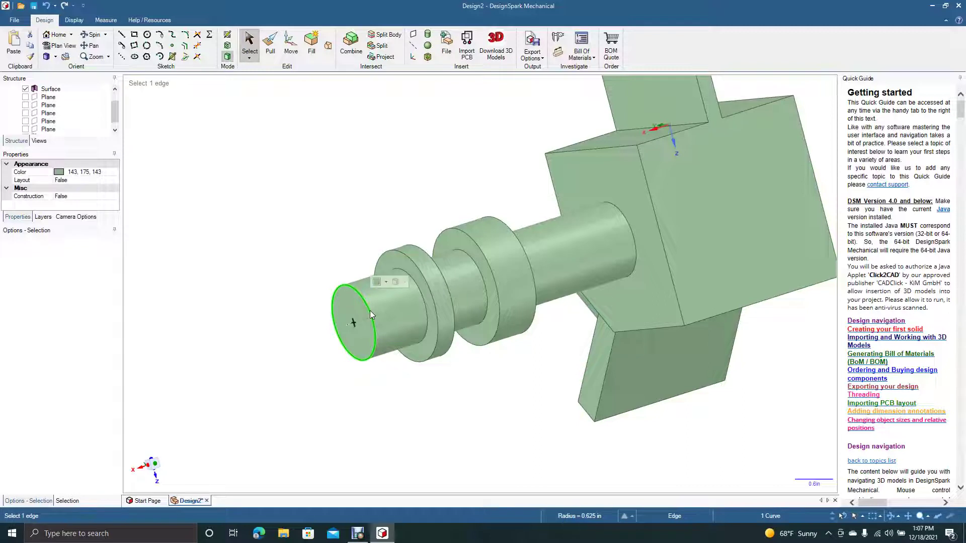
left_click(291, 52)
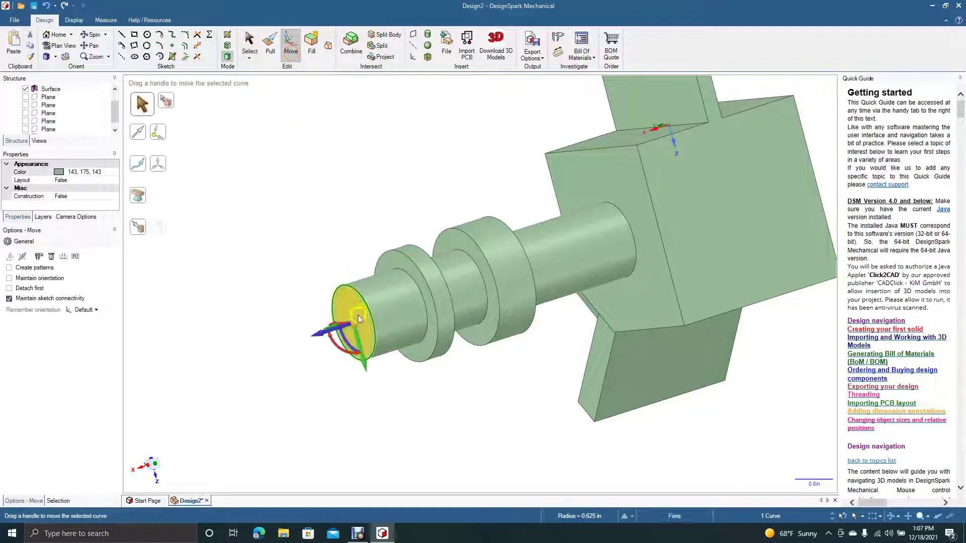
left_click_drag(330, 336, 550, 266)
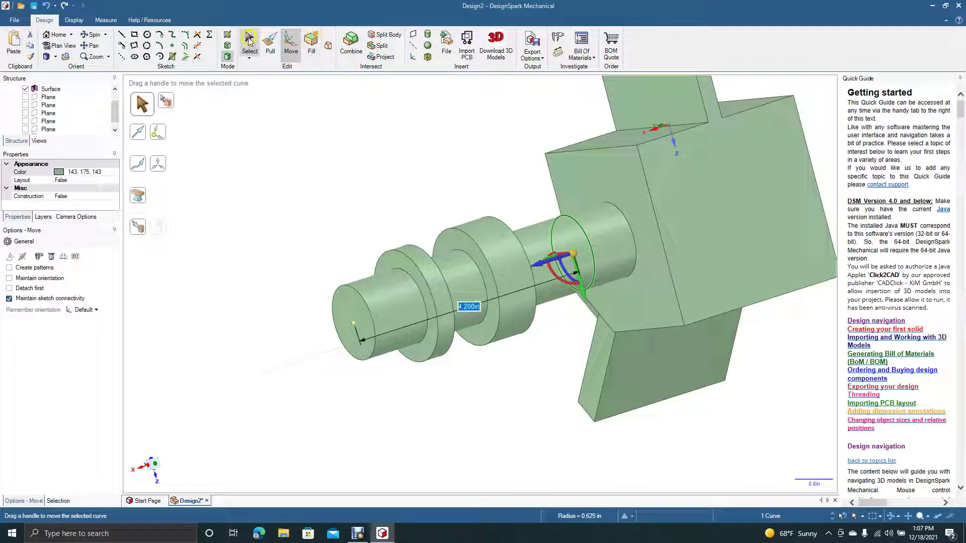
left_click(249, 44)
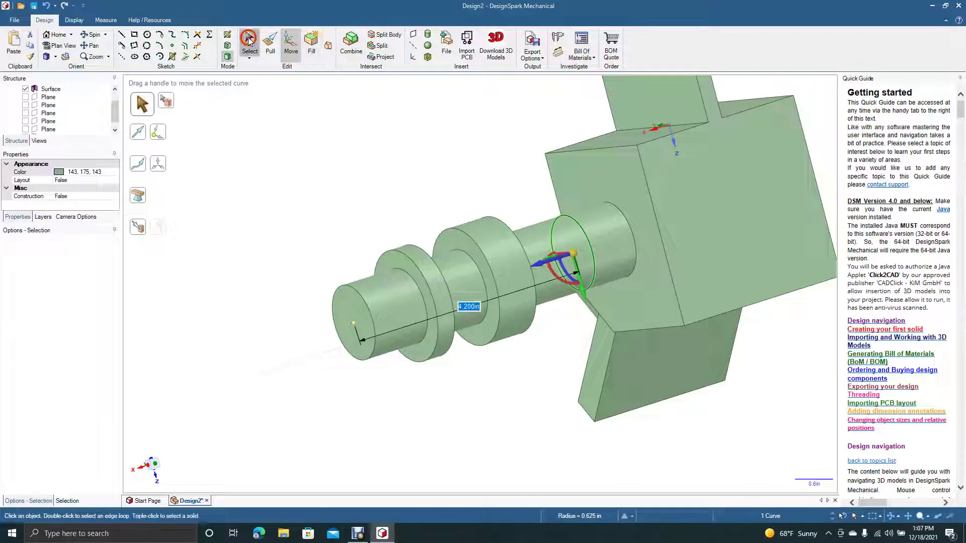
Pull the copied circle near the block both ways along the shaft into a cylindrical band about 0.76 in wide.
left_click(578, 227)
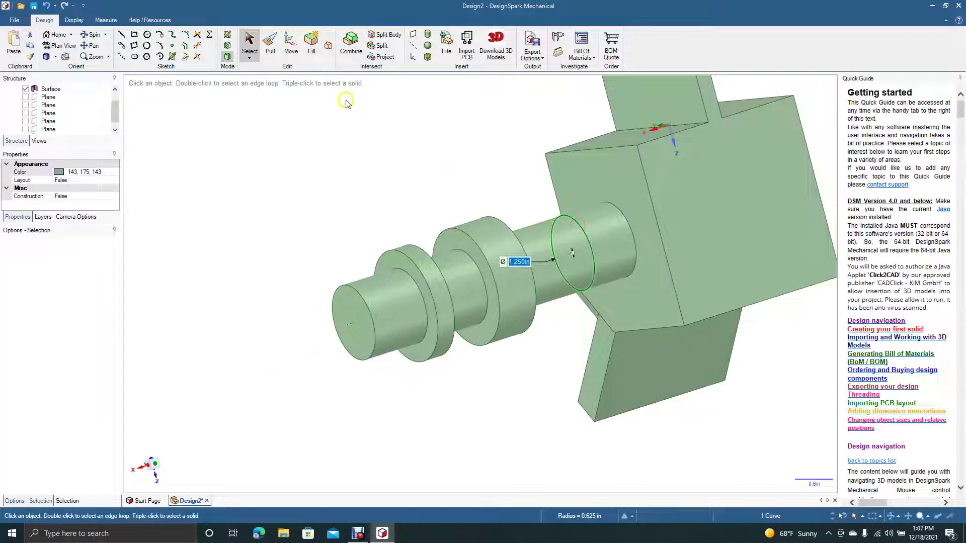
left_click(273, 49)
left_click(36, 269)
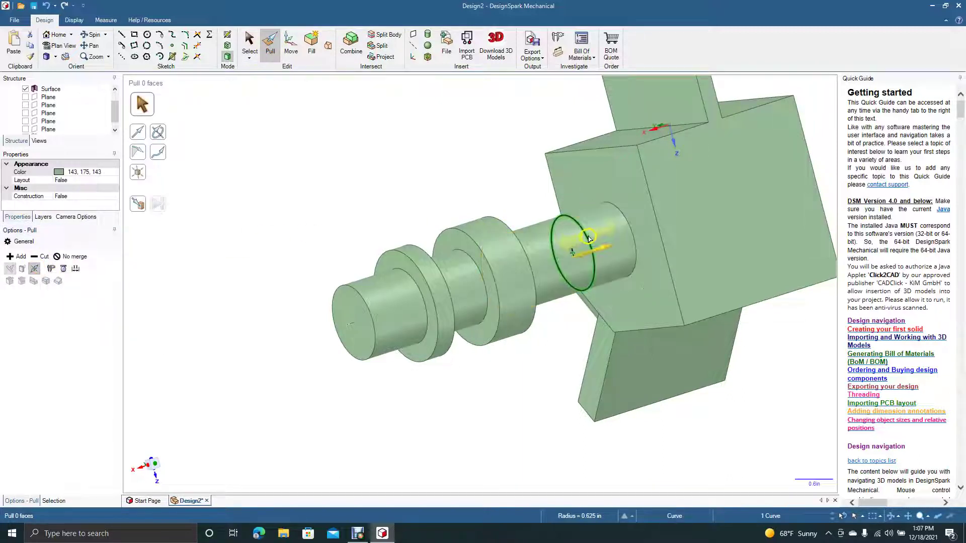
left_click_drag(587, 239, 565, 253)
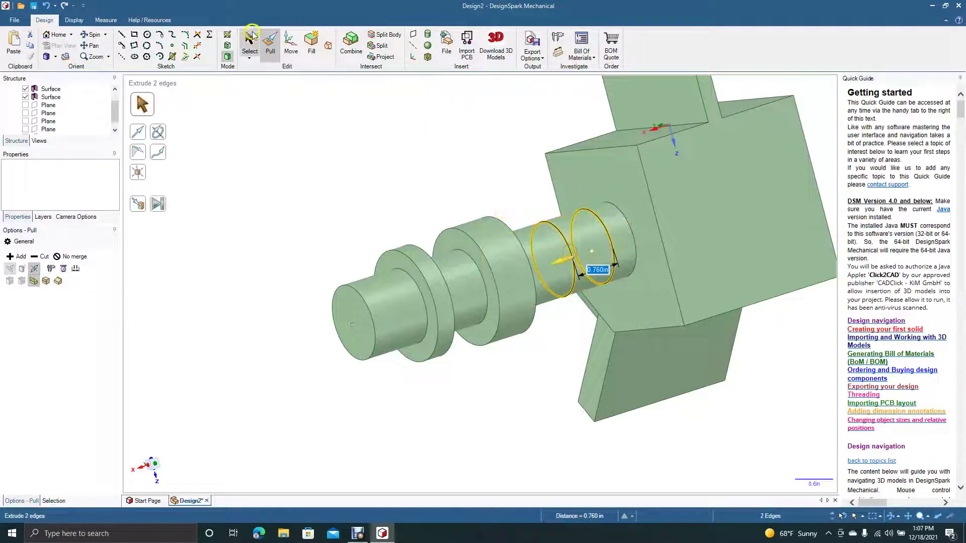
left_click(248, 38)
left_click(274, 105)
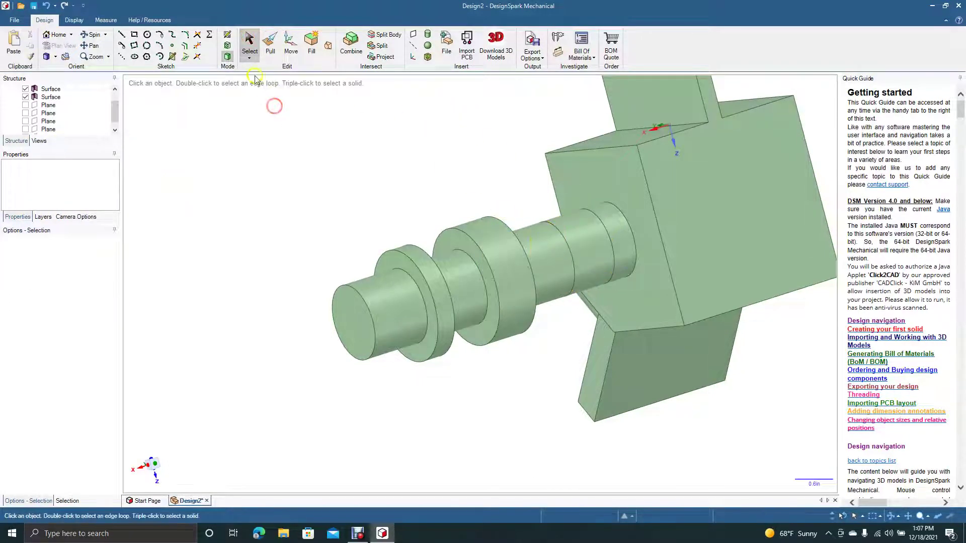
Try to change the diameter of the shaft band between the large collar and the block.
left_click(266, 47)
left_click(595, 245)
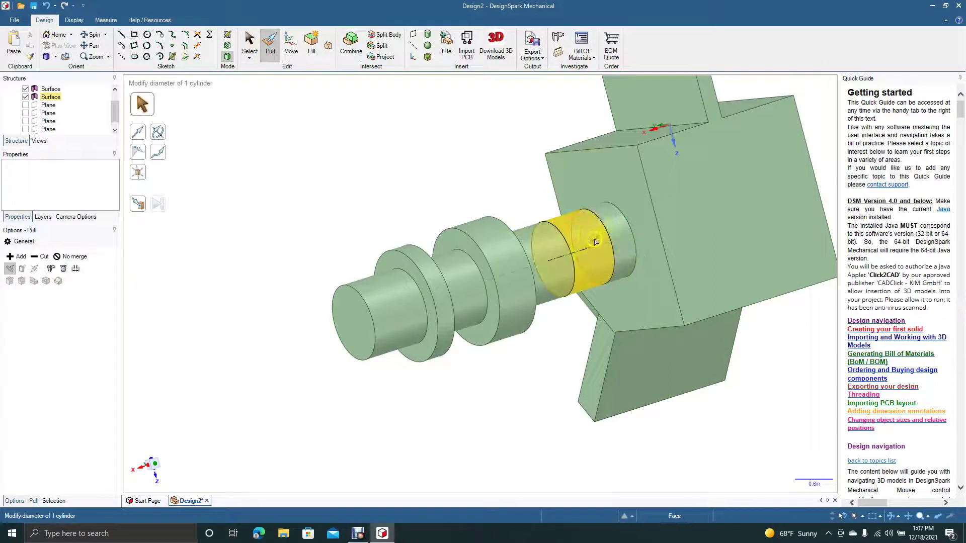
left_click_drag(570, 220, 608, 222)
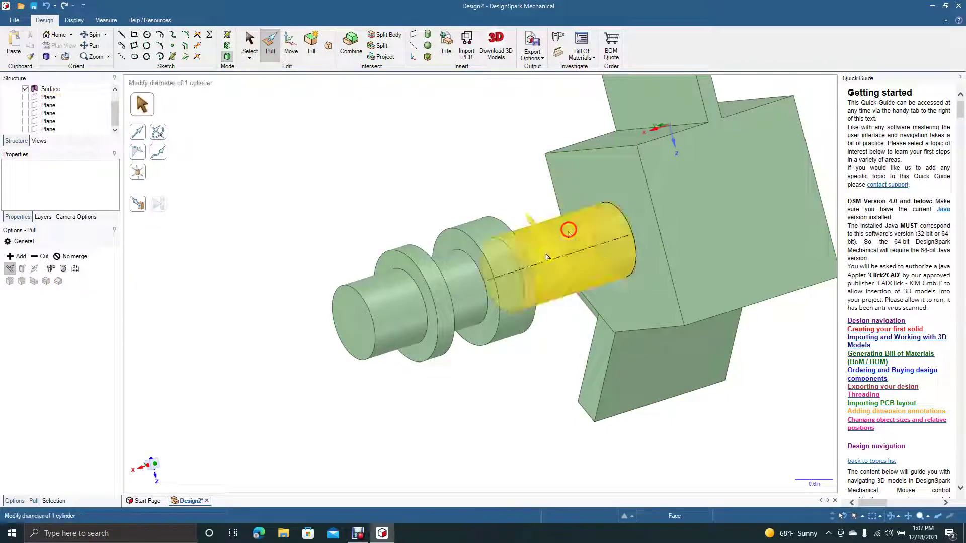
left_click(466, 192)
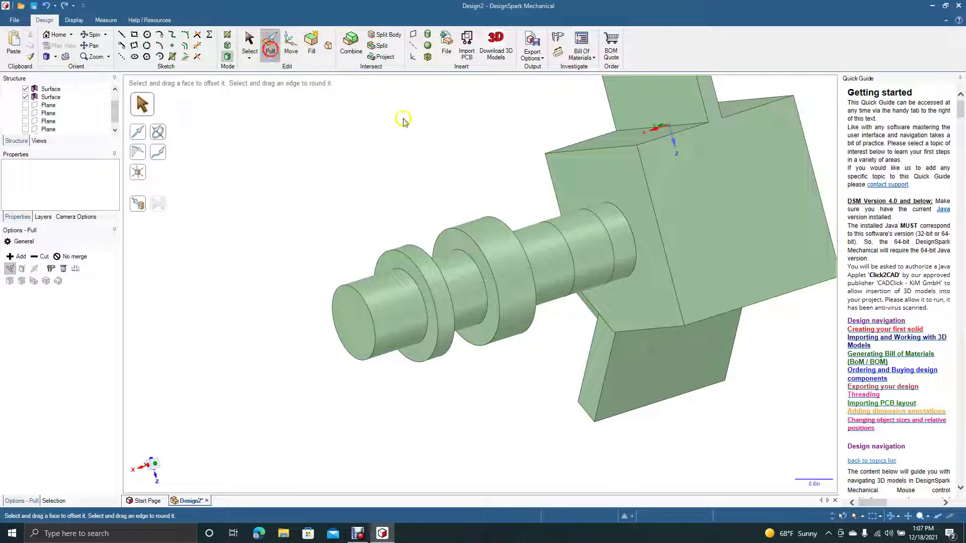
Pull the band near the block inward to a radius of about 0.48 in, cutting a groove around the shaft.
left_click(575, 224)
left_click(35, 269)
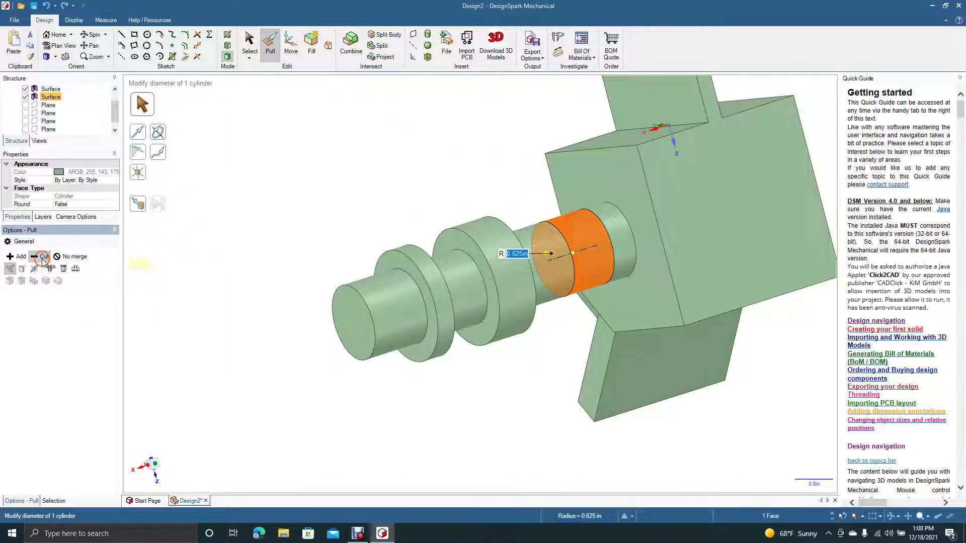
left_click_drag(549, 253, 577, 232)
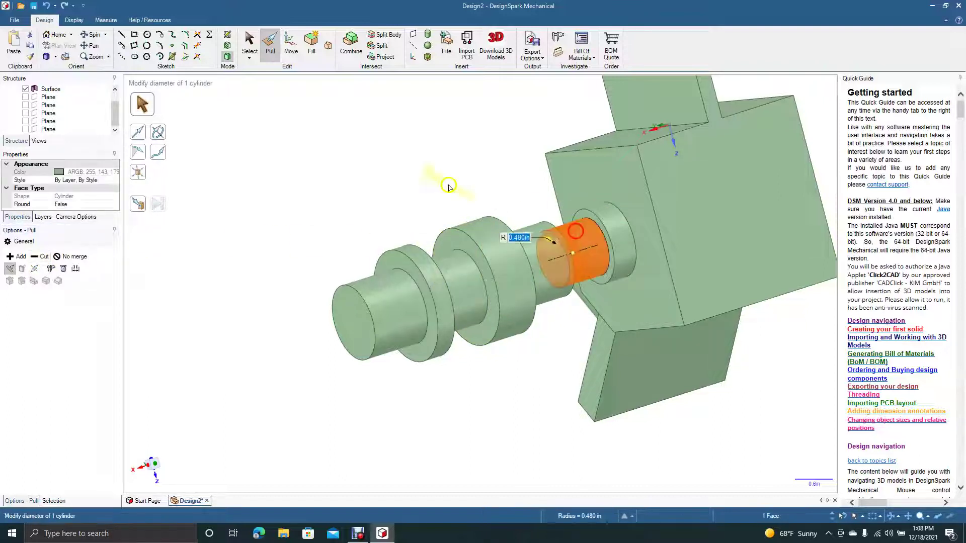
left_click(248, 45)
left_click(270, 201)
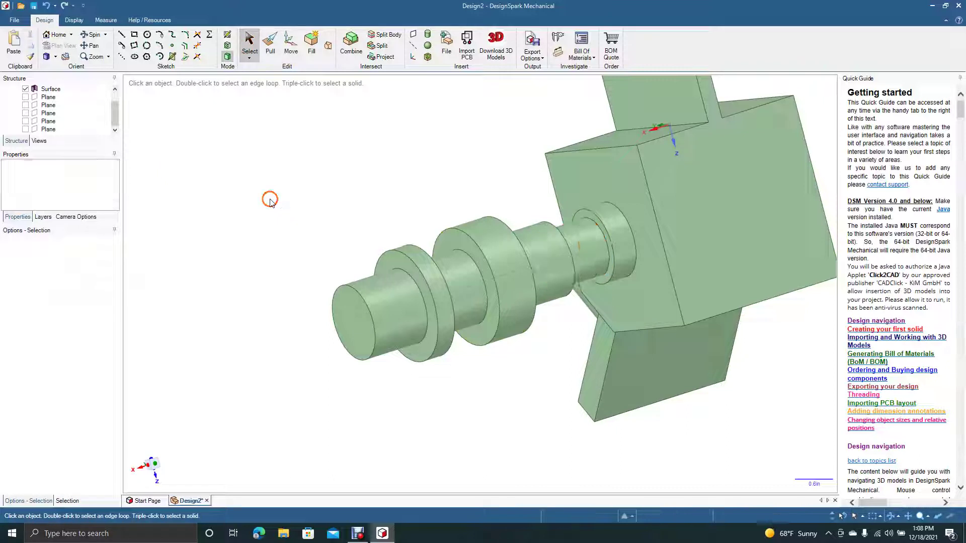
Copy the block's 3 in edge beside the shaft and move the copy 1.5 in across the adjoining side face.
left_click(93, 45)
left_click_drag(392, 186, 321, 236)
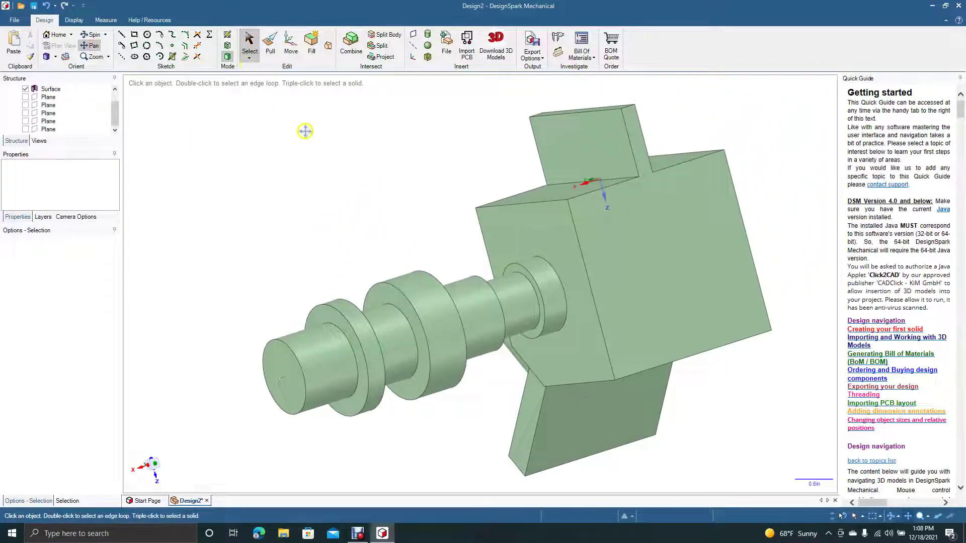
left_click(248, 45)
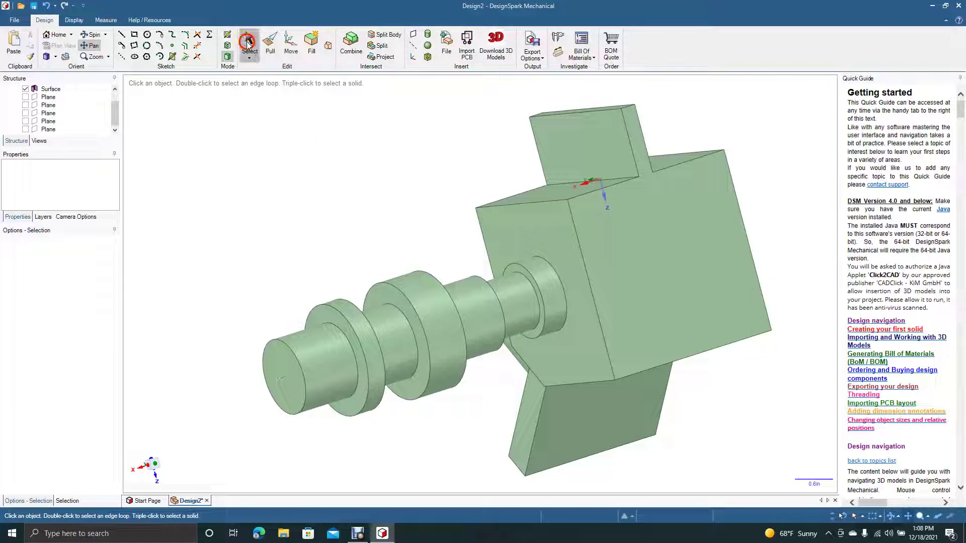
left_click(589, 284)
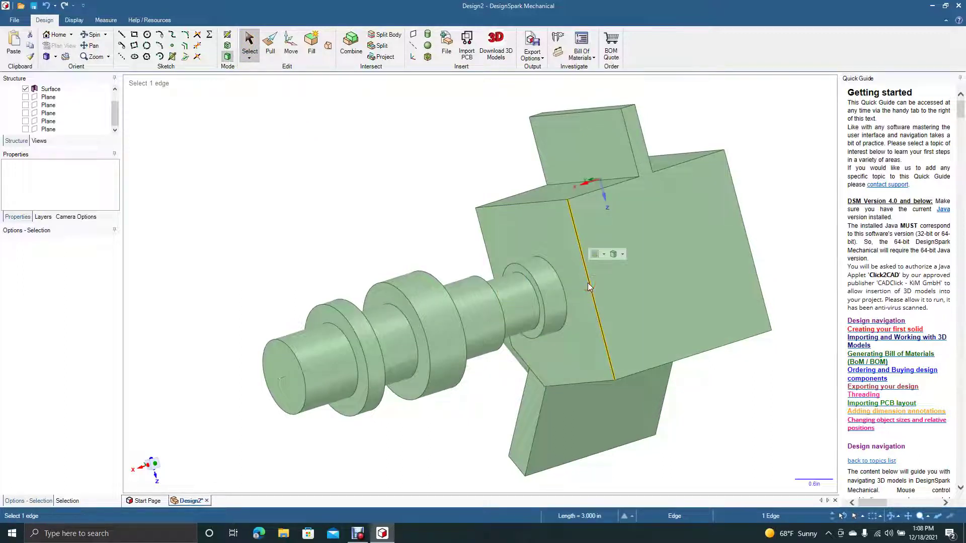
left_click(588, 283)
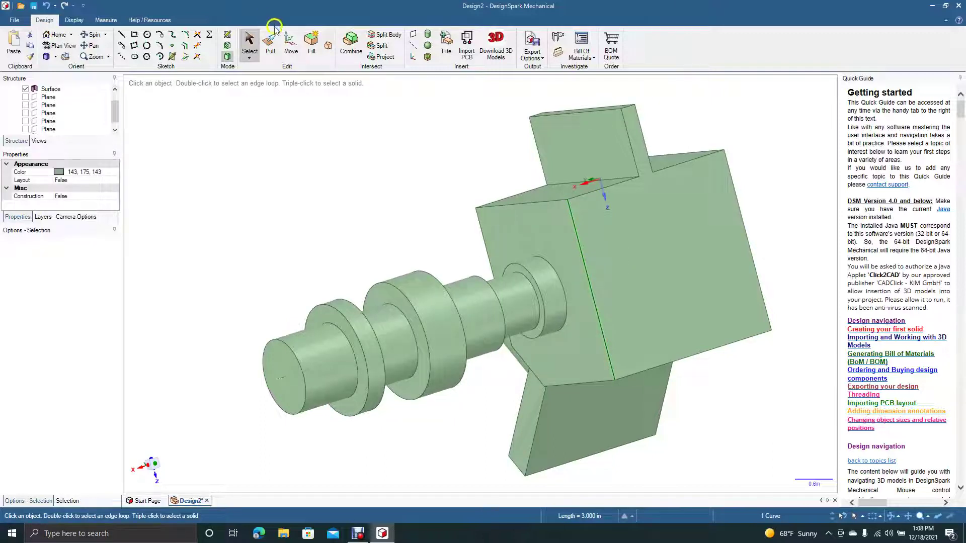
left_click(290, 49)
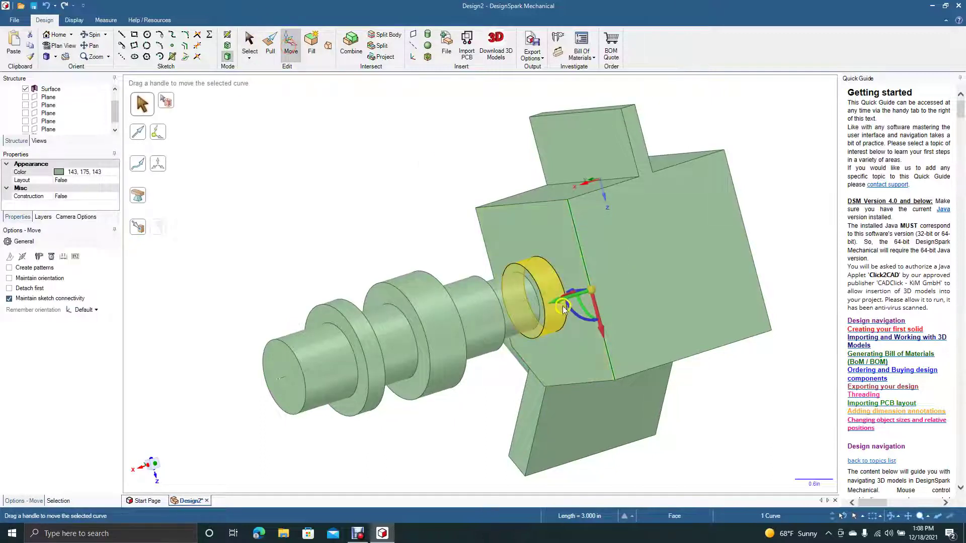
left_click_drag(558, 304, 636, 277)
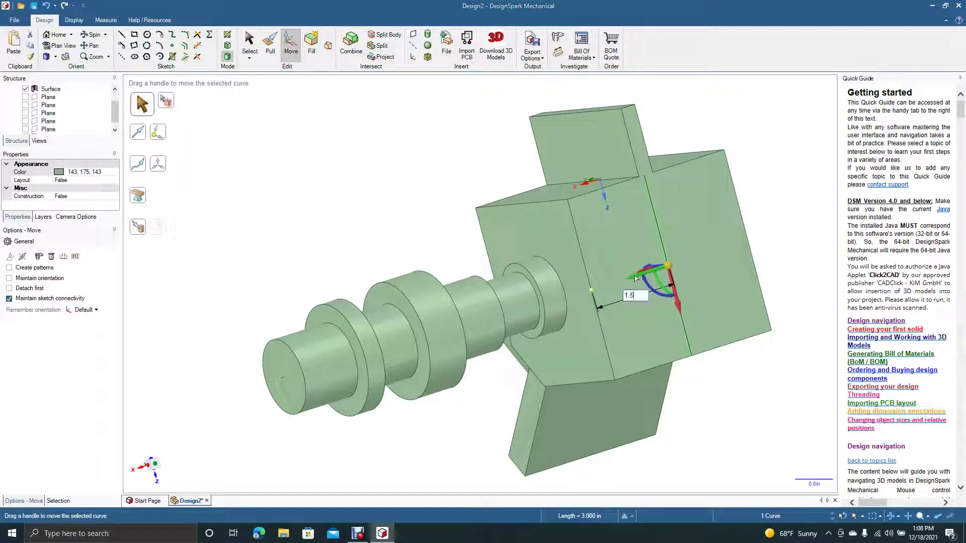
type("1.5")
key("Return")
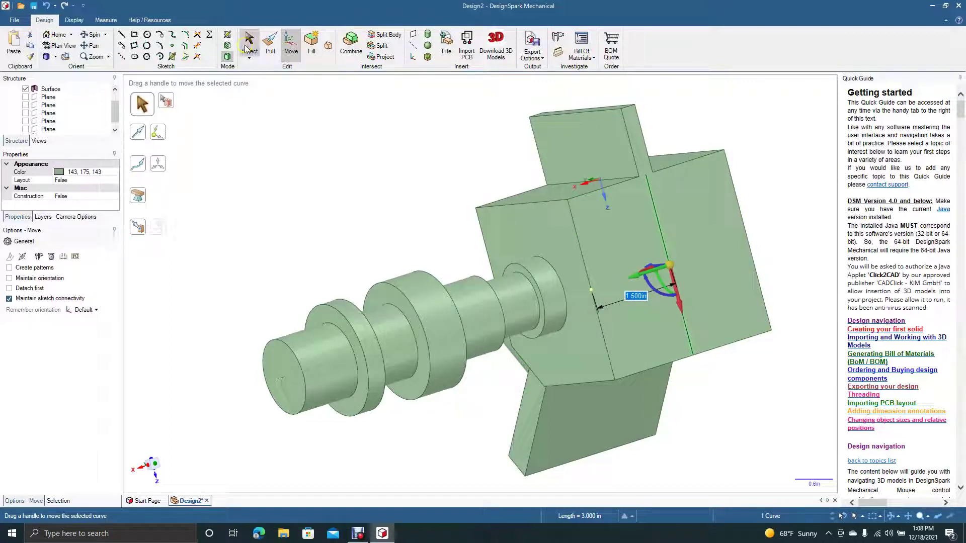
left_click(247, 48)
left_click(277, 142)
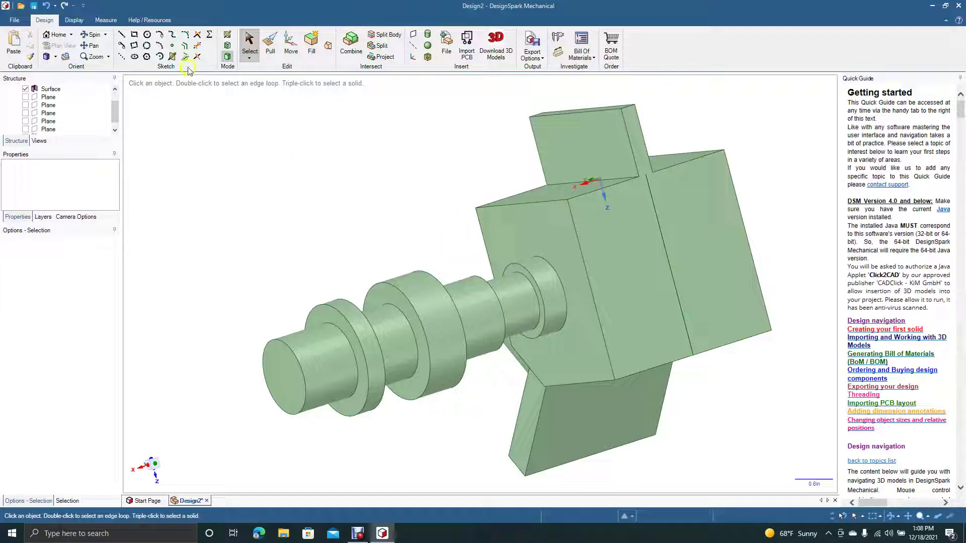
Pull the copied line outward from the block's side face to create a narrow flat surface standing on it.
left_click(270, 45)
left_click(599, 215)
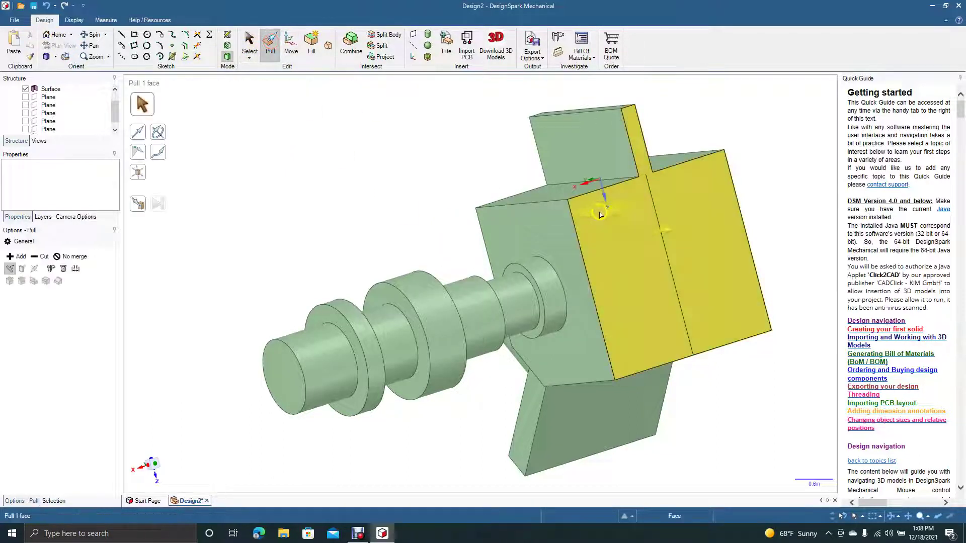
left_click(661, 243)
left_click_drag(663, 245, 706, 237)
left_click(249, 42)
left_click(668, 259)
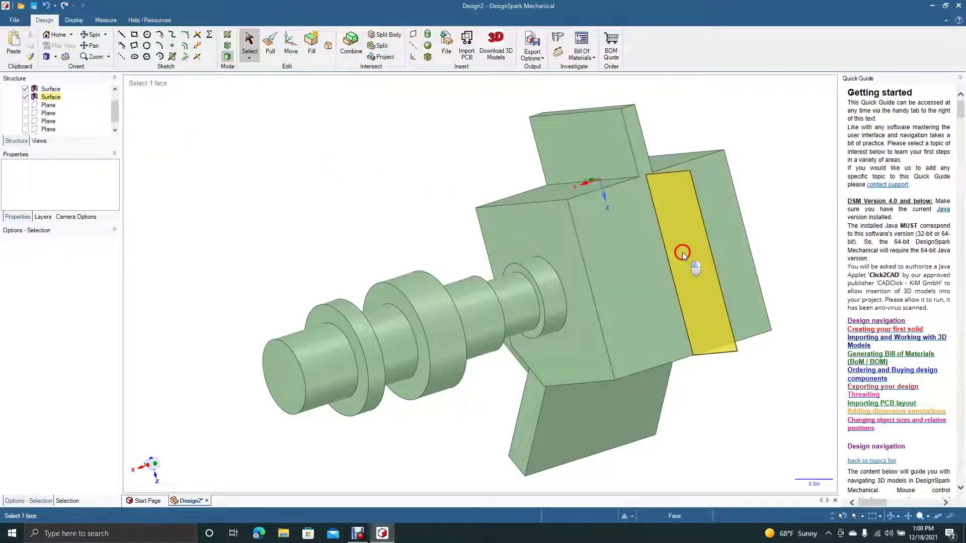
Pull the flat surface to both sides into a solid rib about 0.64 in thick along the block's side face.
left_click(682, 252)
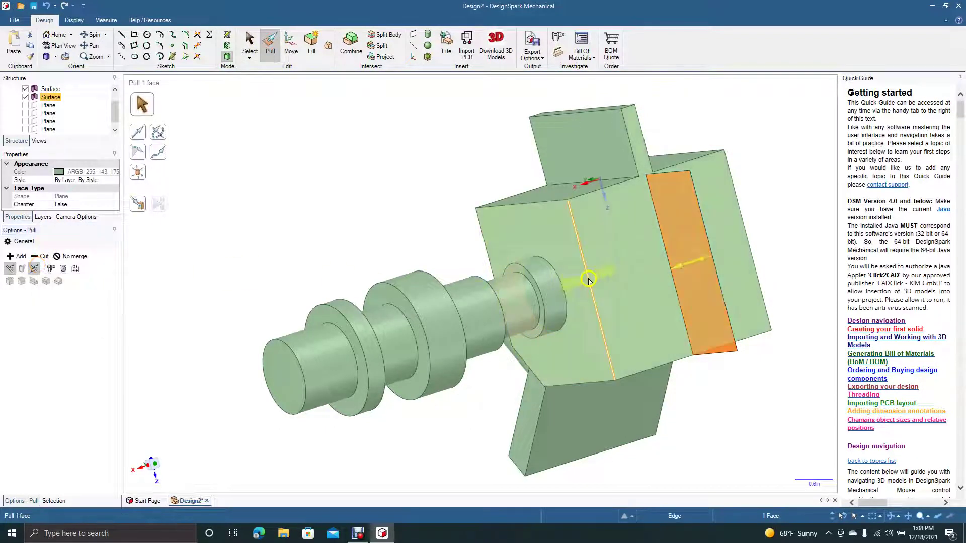
left_click_drag(682, 255, 663, 255)
left_click(248, 42)
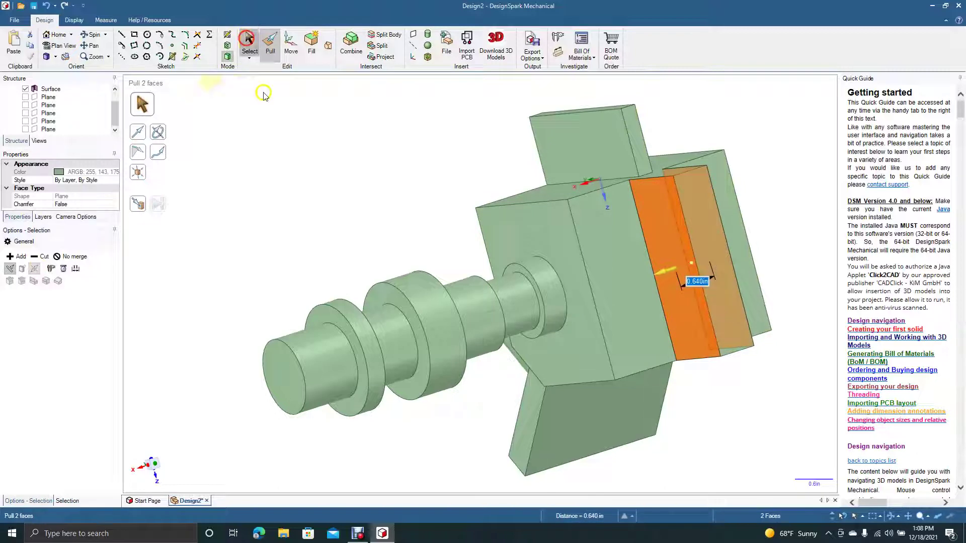
left_click(267, 128)
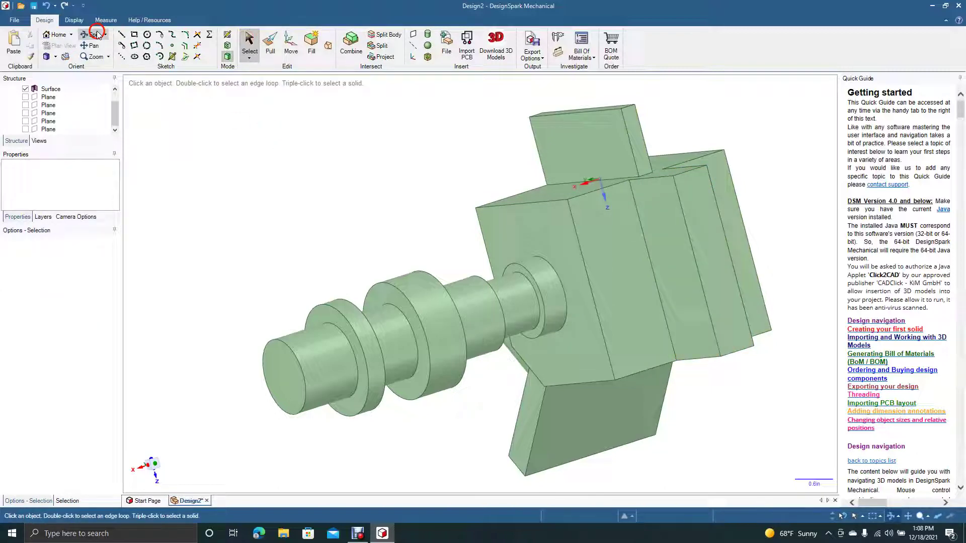
mouse_move(293, 125)
left_mouse_down()
mouse_move(326, 190)
mouse_move(406, 145)
mouse_move(242, 120)
mouse_move(282, 168)
mouse_move(233, 142)
mouse_move(215, 170)
mouse_move(216, 160)
mouse_move(250, 186)
left_mouse_up()
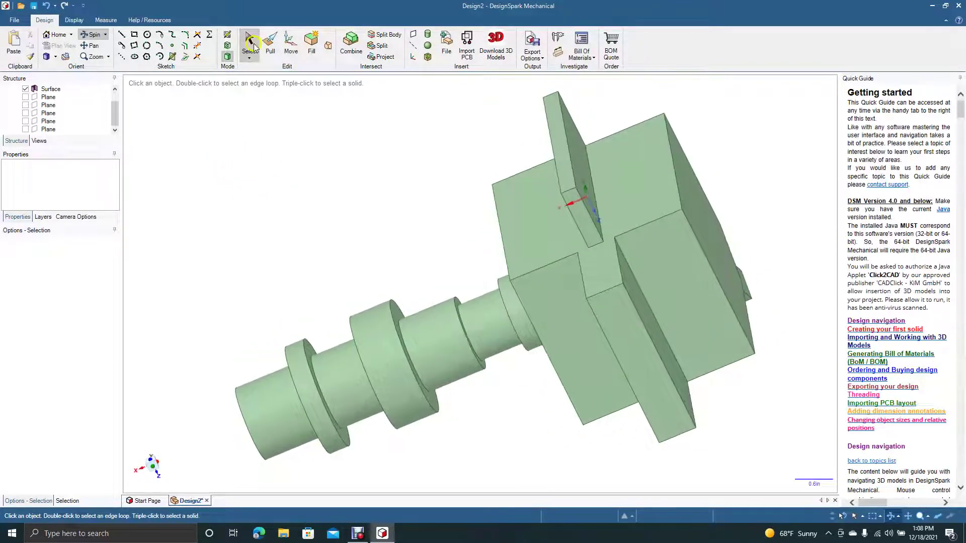
left_click(250, 43)
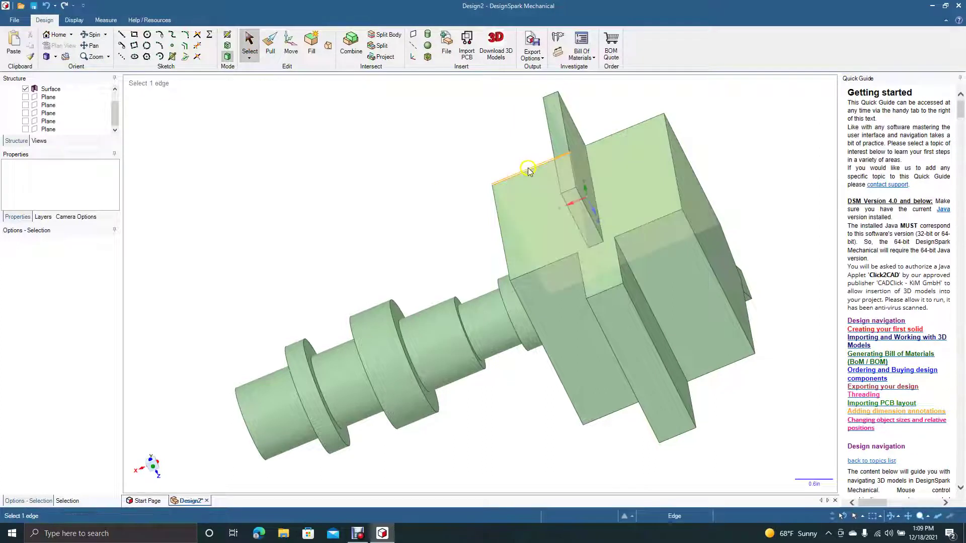
Try to copy the nine edges outlining the block's ribbed top face and move the copy about 1.47 in down along the block.
left_click(528, 171)
left_click(599, 138, "ctrl")
left_click(497, 223, "ctrl")
left_click(543, 267, "ctrl")
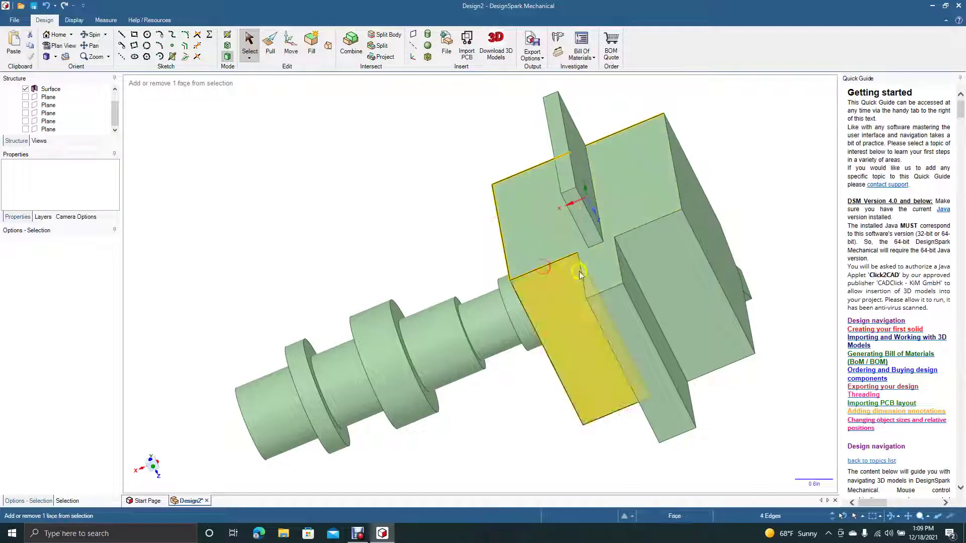
left_click(582, 278, "ctrl")
left_click(608, 288, "ctrl")
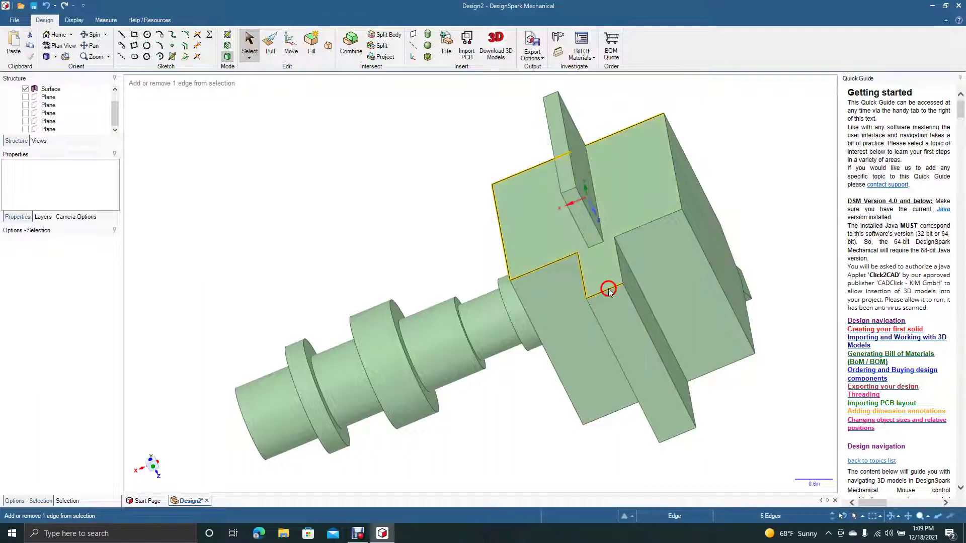
left_click(621, 269, "ctrl")
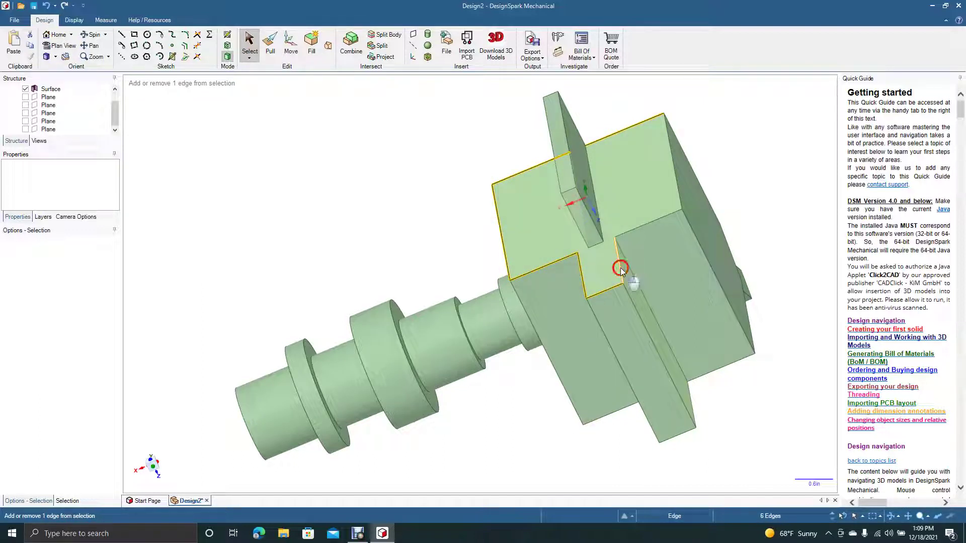
left_click(645, 225, "ctrl")
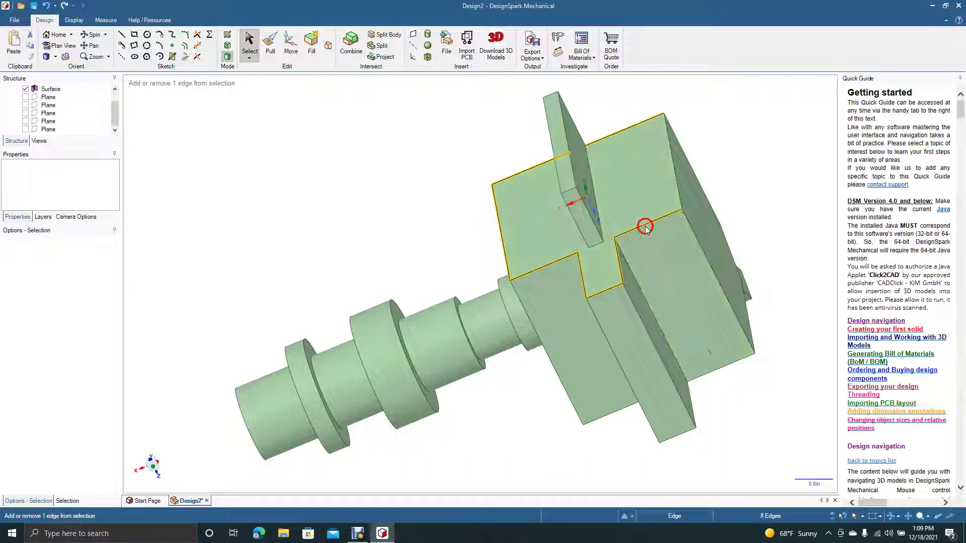
left_click(677, 191, "ctrl")
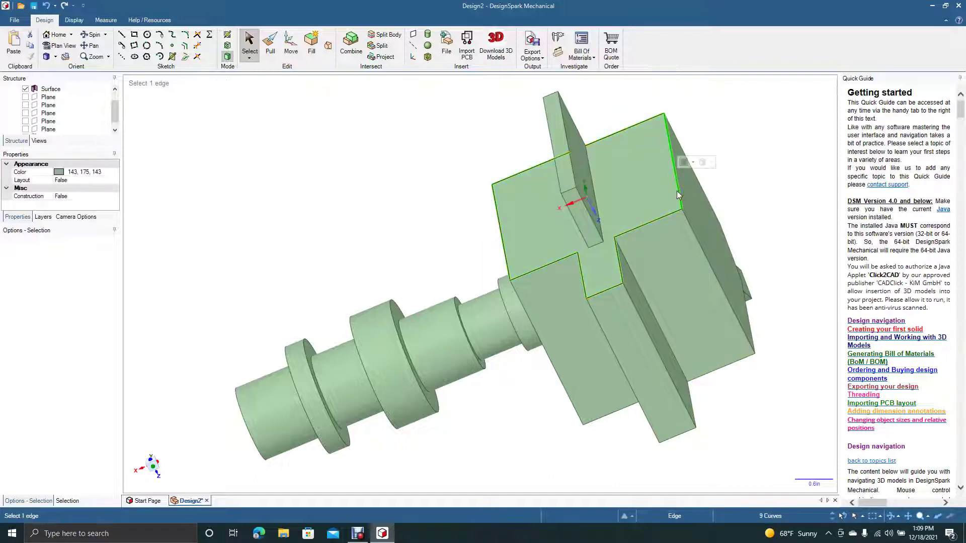
left_click(290, 46)
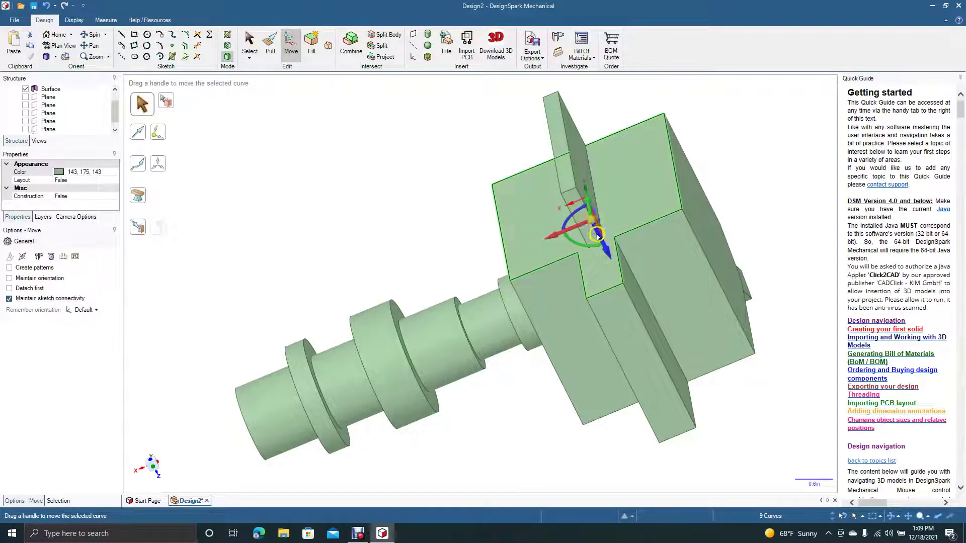
left_click_drag(599, 237, 636, 305)
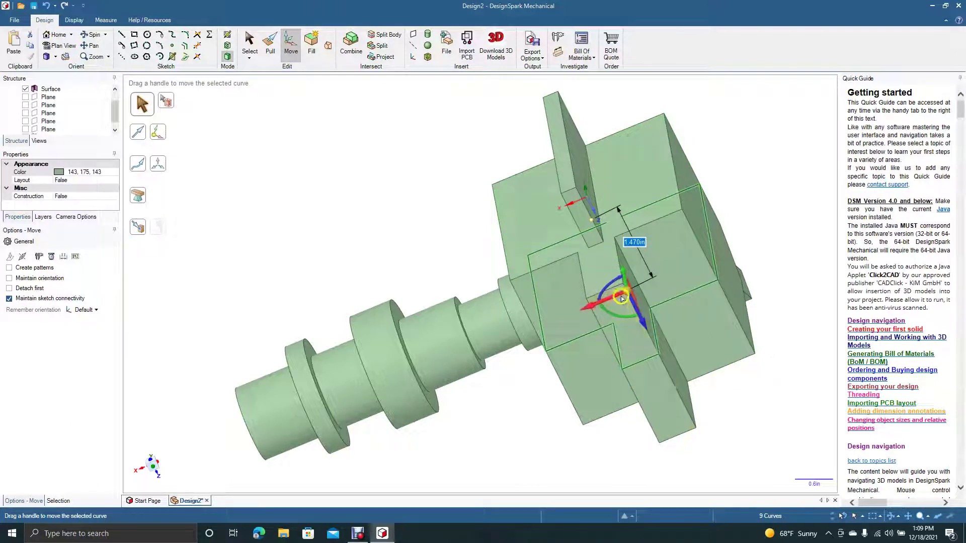
mouse_move(609, 285)
left_mouse_down()
mouse_move(614, 273)
mouse_move(603, 305)
mouse_move(616, 290)
mouse_move(610, 297)
left_mouse_up()
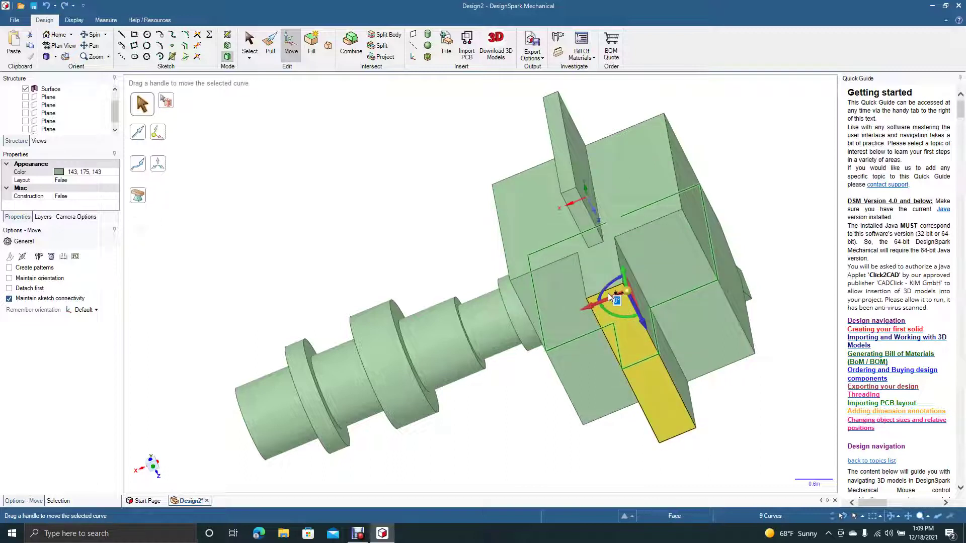
left_click(593, 257)
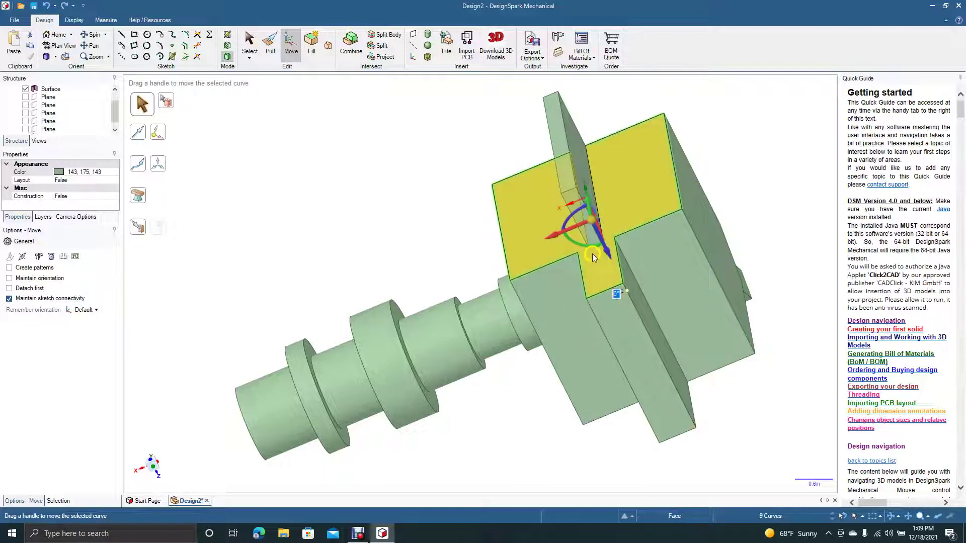
Copy the nine outline edges about 1.99 in outward, away from the block's ribbed top face.
left_click_drag(605, 249, 528, 166)
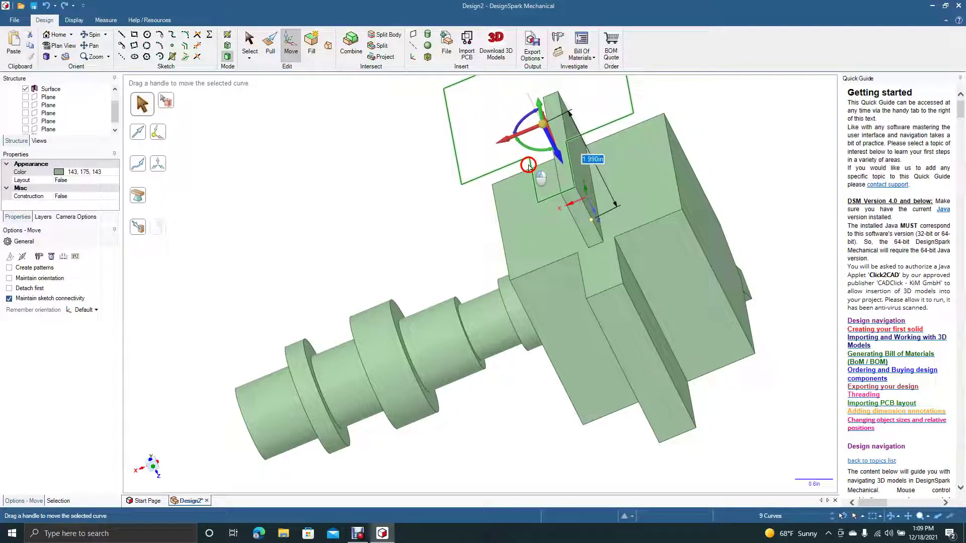
left_click(267, 44)
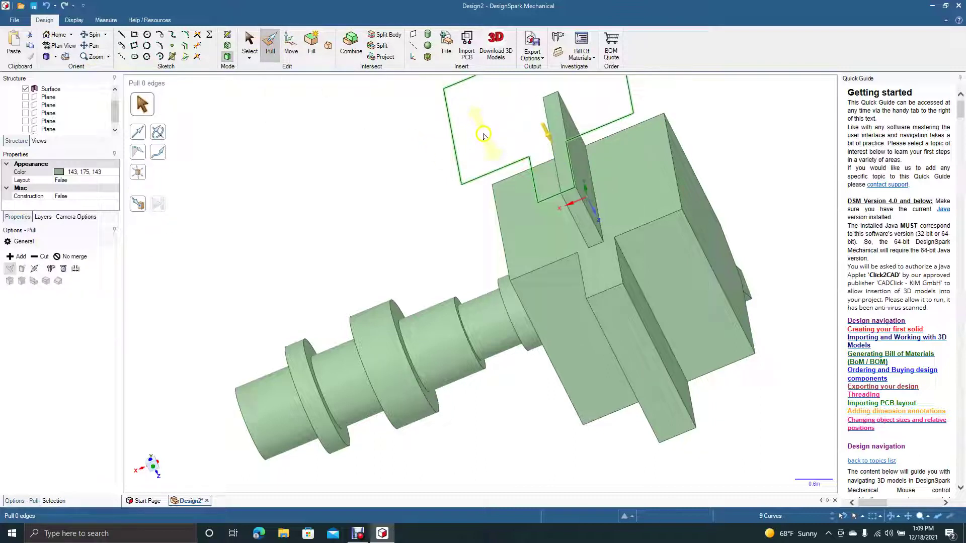
left_click(91, 45)
left_click_drag(258, 113, 226, 191)
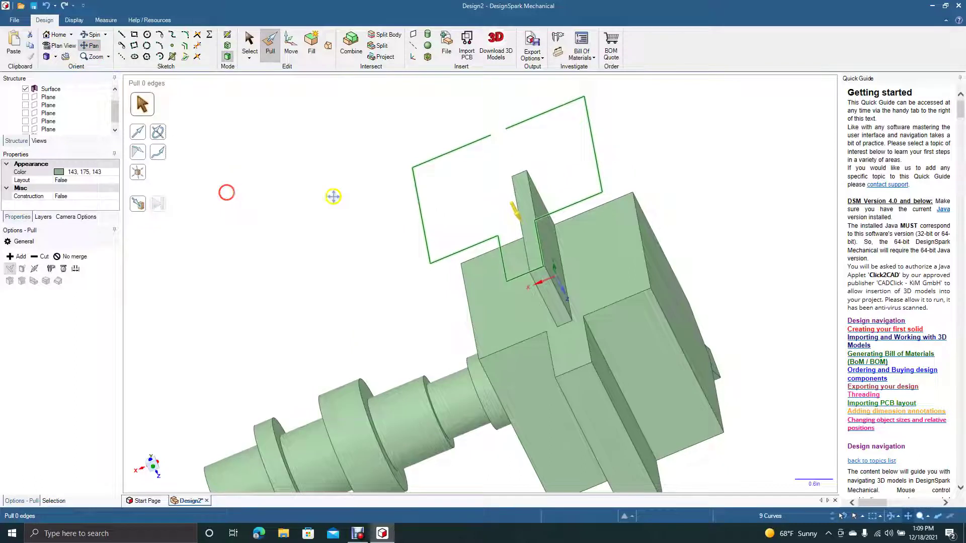
left_click(248, 40)
left_click(245, 145)
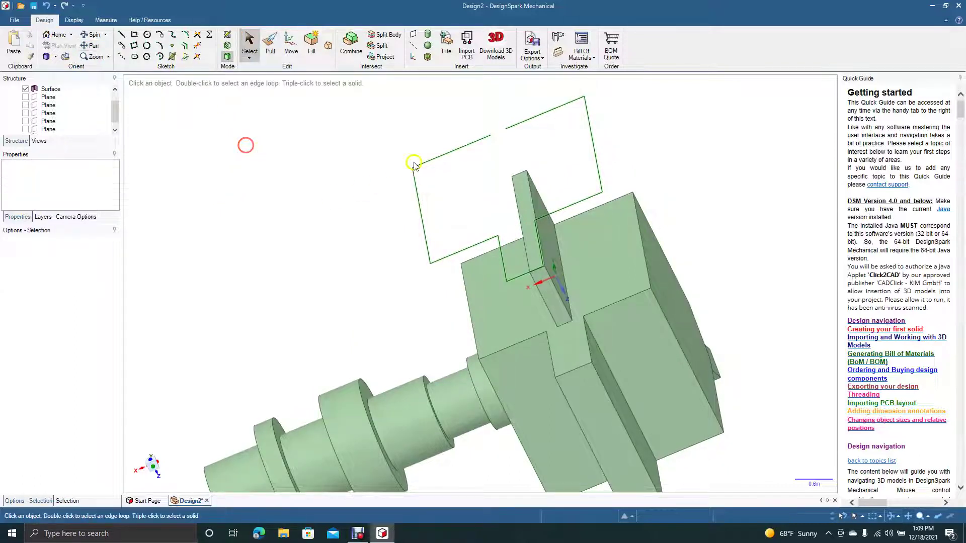
left_click(121, 34)
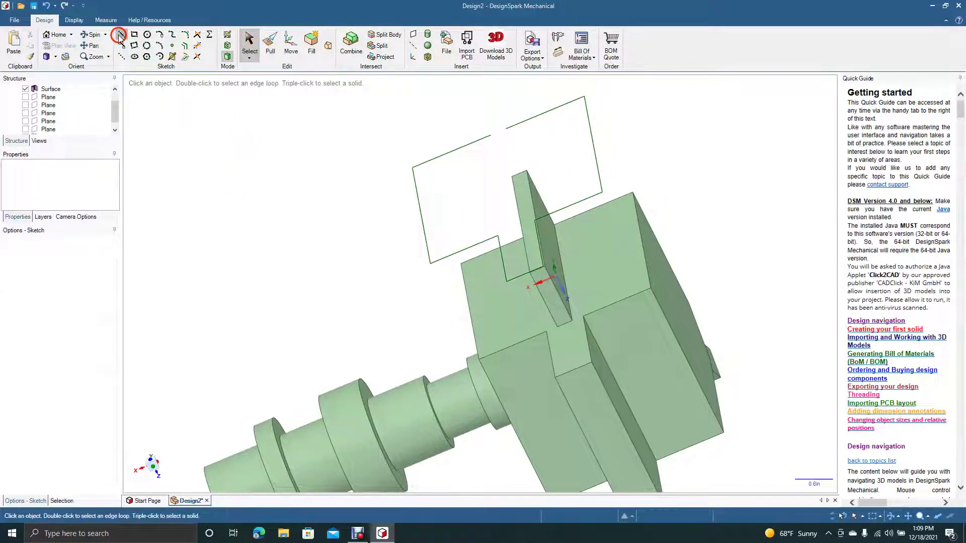
left_click(492, 134)
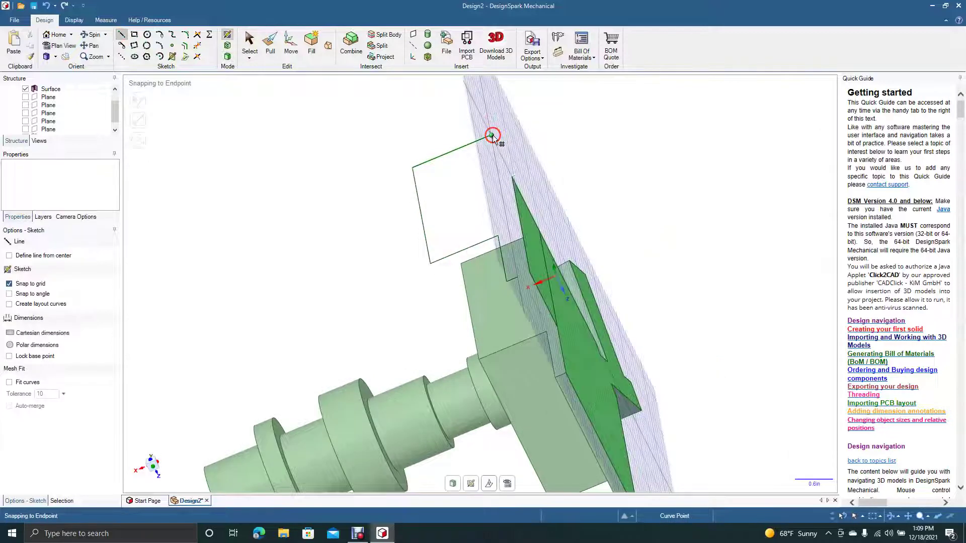
left_click(249, 40)
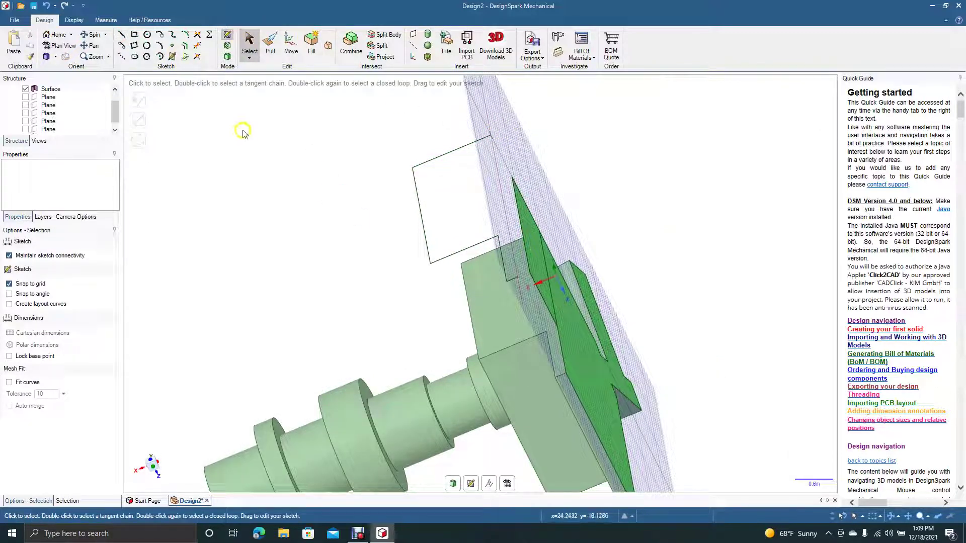
left_click(228, 60)
left_click(308, 159)
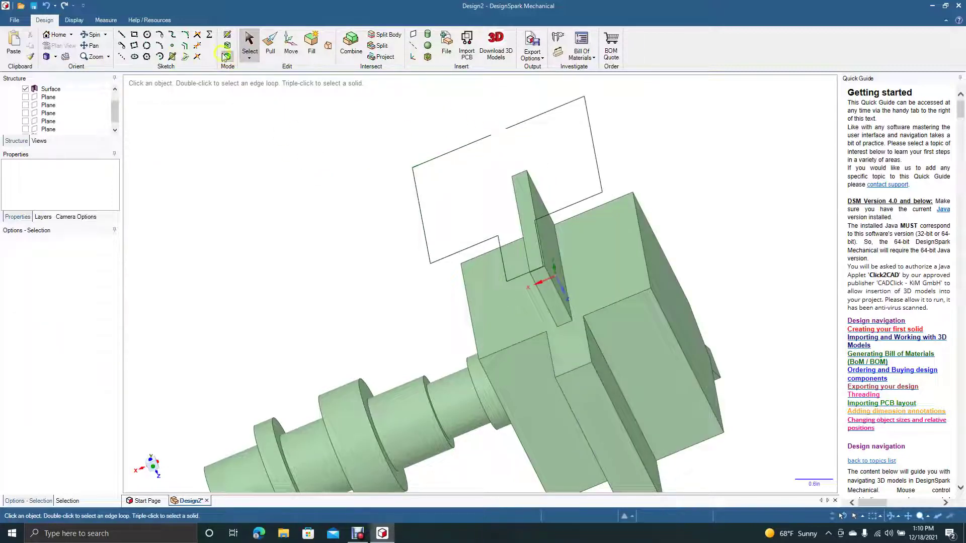
Close the gap in the copied outline by joining its two collinear segments and try to pull the outline.
left_click(198, 37)
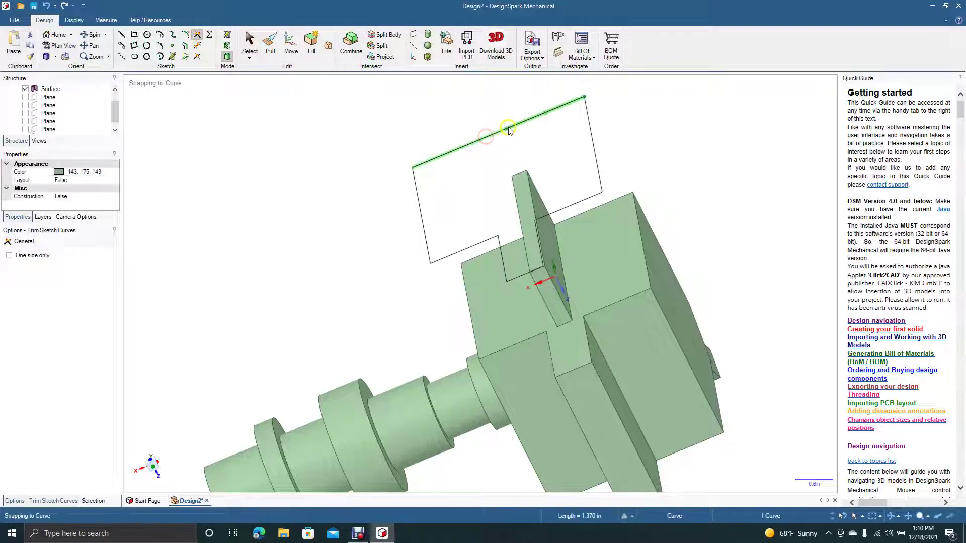
left_click(247, 49)
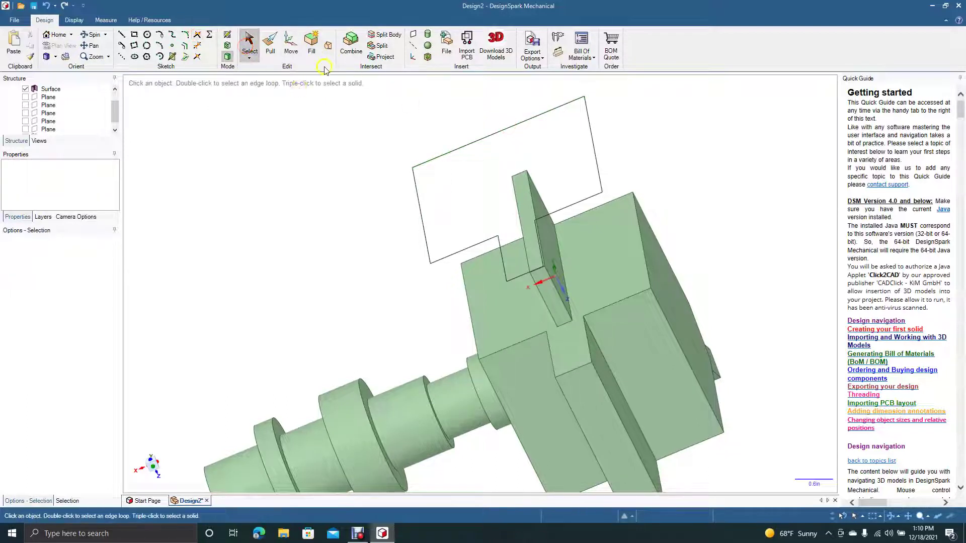
left_click(270, 43)
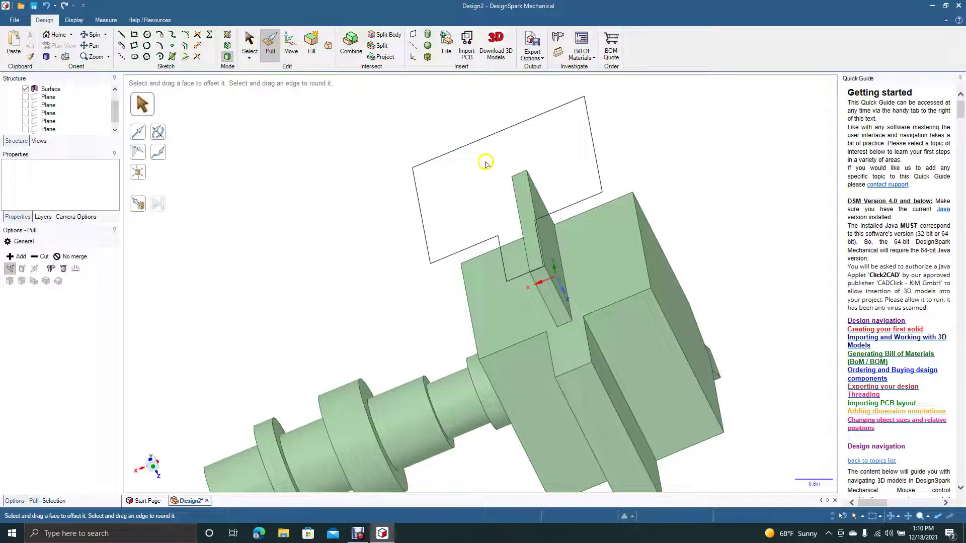
left_click(272, 40)
left_click(602, 186)
key("Escape")
left_click(249, 43)
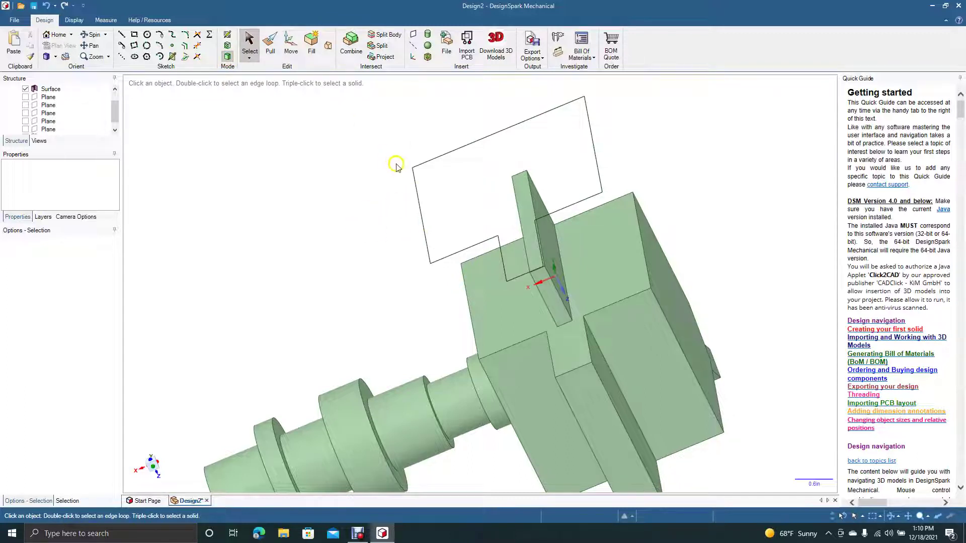
Undo the outline edits and the side rib's two-sided thickening, back to the flat surface on the block's side face.
key("t")
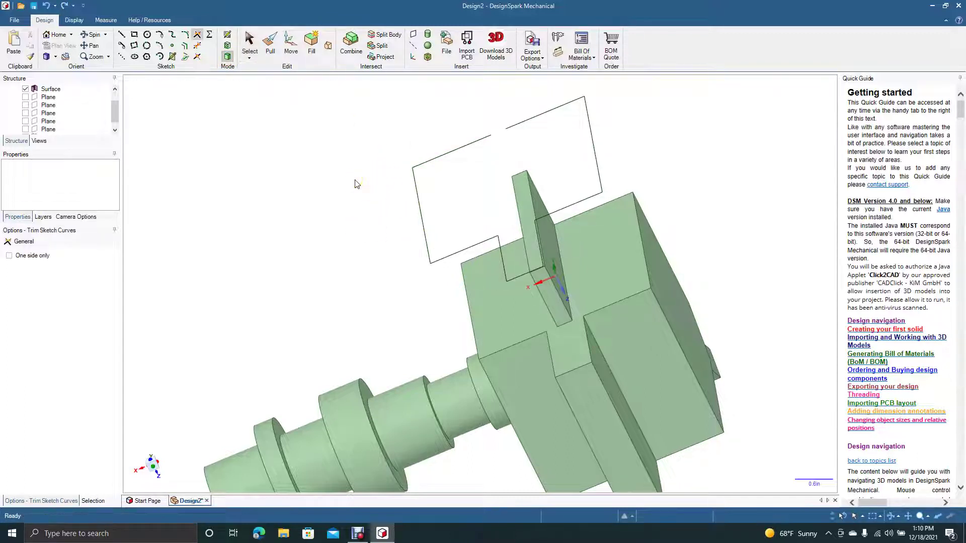
key("m")
key("s")
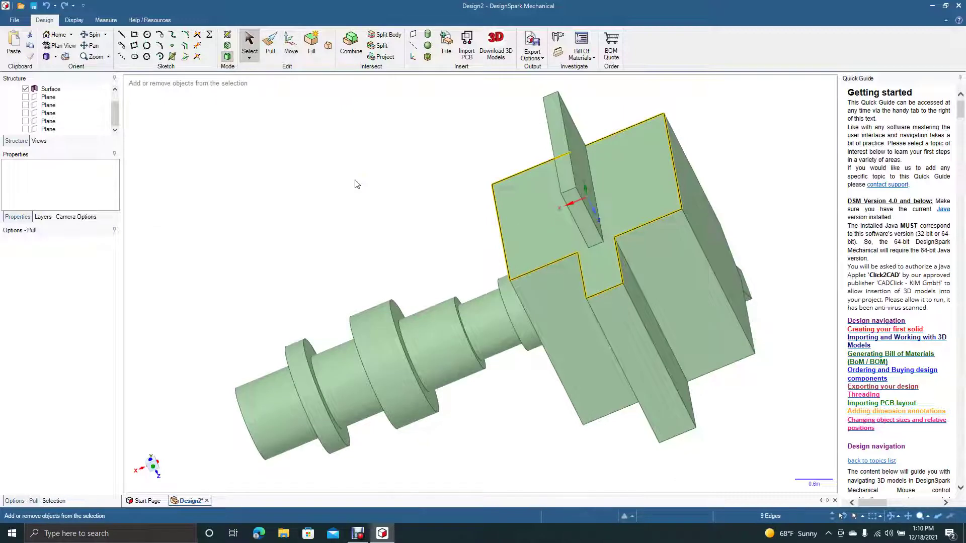
key("p")
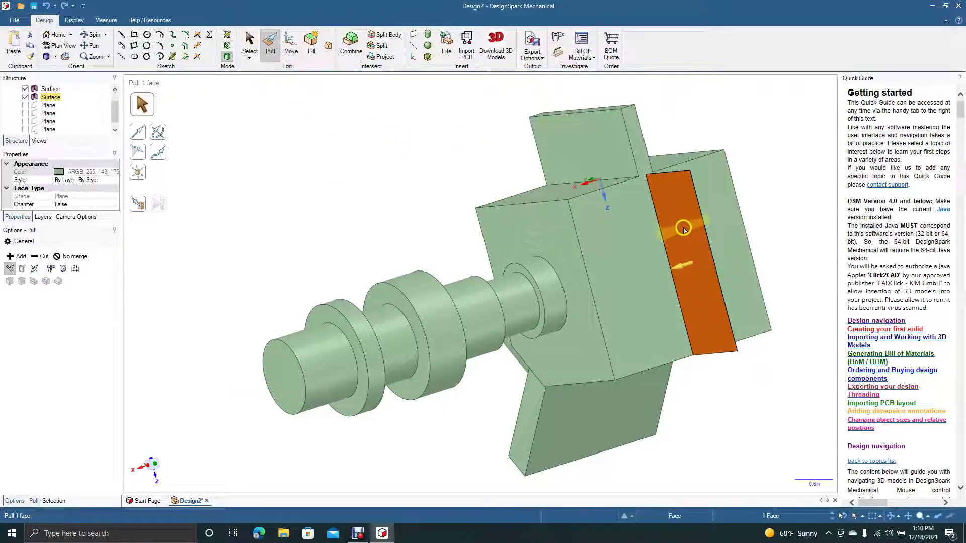
Pull the flat surface on the block's side face toward the shaft into a one-sided solid rib.
left_click_drag(684, 231, 656, 235)
left_click(250, 43)
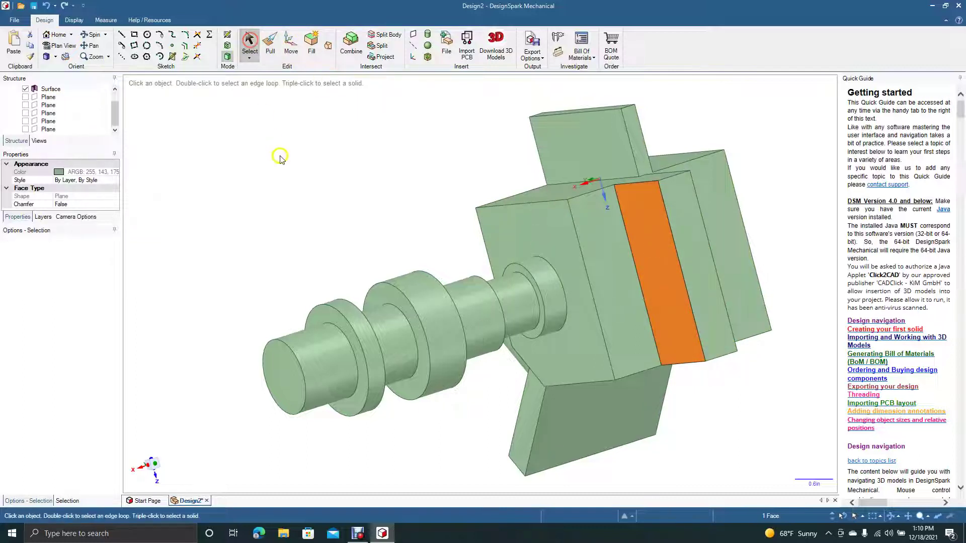
left_click(284, 171)
Orient the view square to the block's ribbed side face and select the stepped shaft with its collars and groove.
scroll(389, 305, "down", 5)
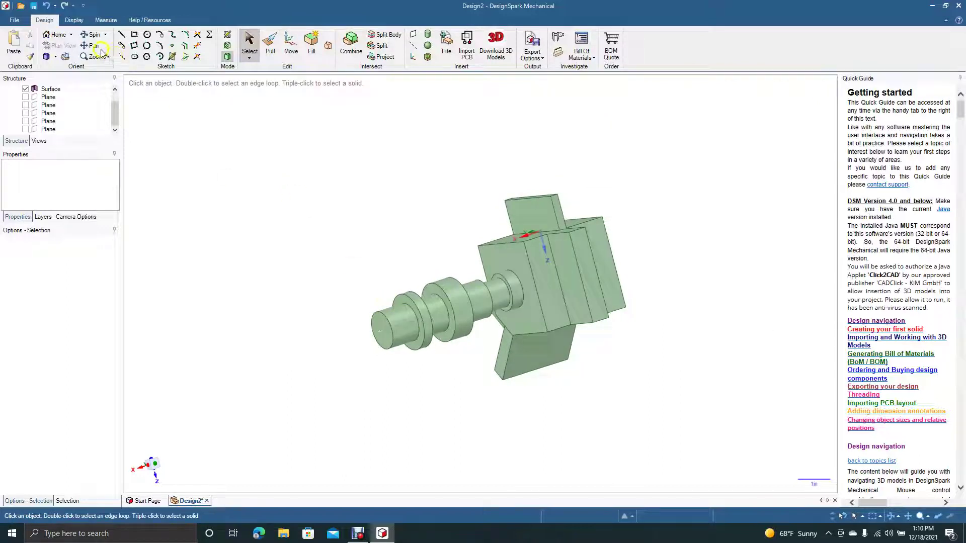
left_click(94, 35)
left_click_drag(367, 272, 328, 289)
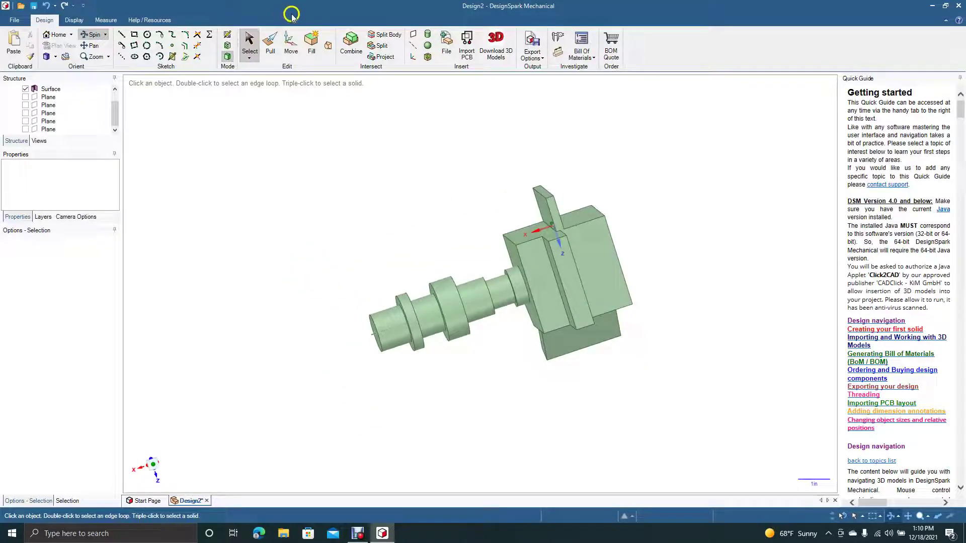
left_click(542, 270)
left_click(58, 46)
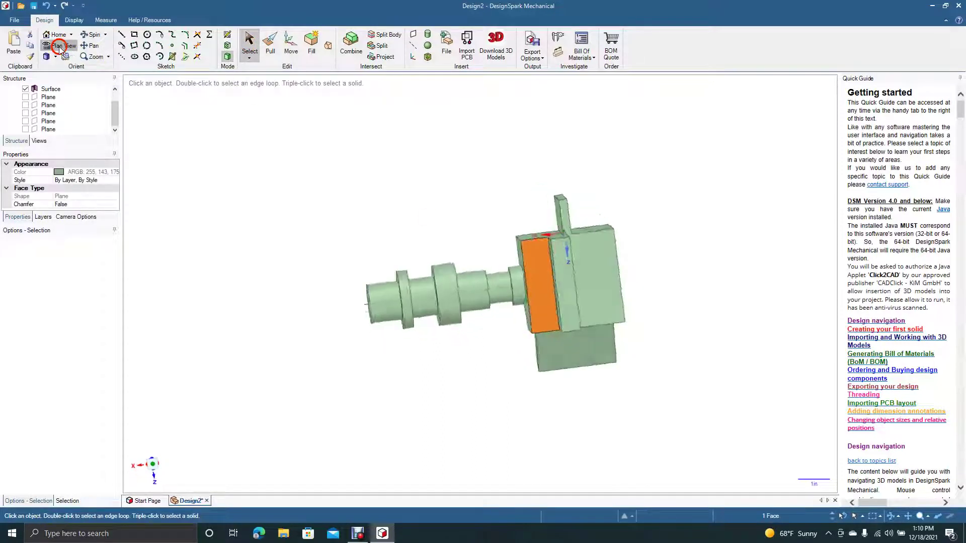
left_click_drag(312, 203, 523, 338)
left_click(438, 166)
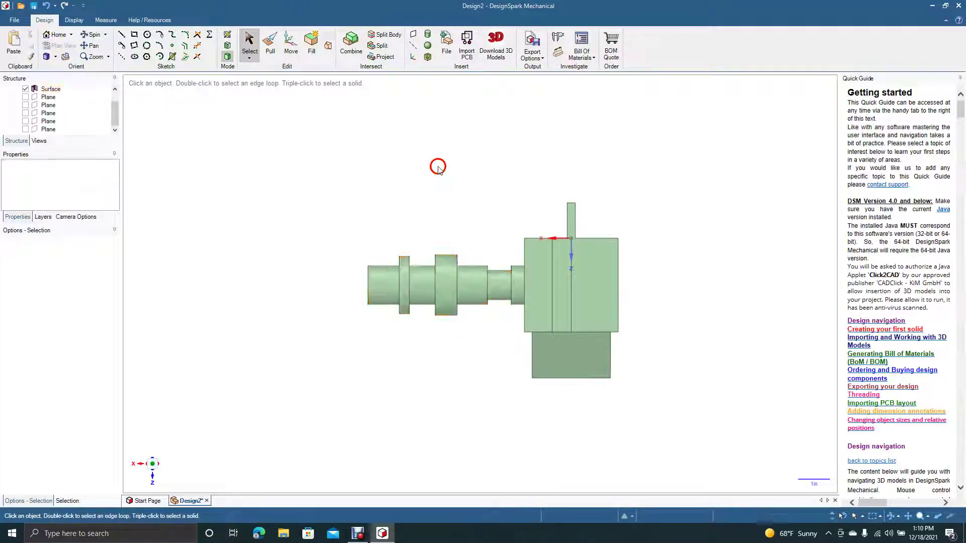
left_click_drag(341, 221, 523, 336)
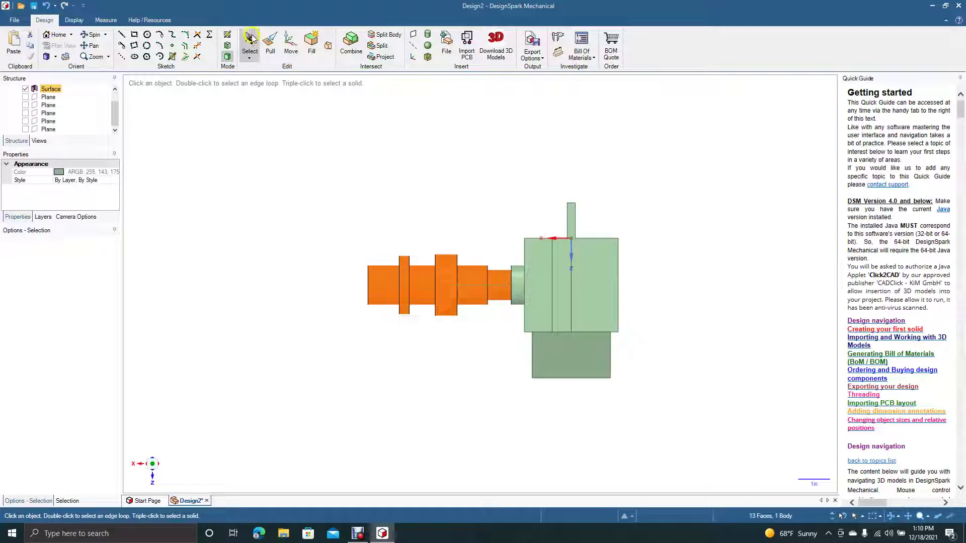
Try patterning the selected shaft along its axis to the block's opposite side with 7.86 in spacing, and undo the pattern.
left_click(291, 48)
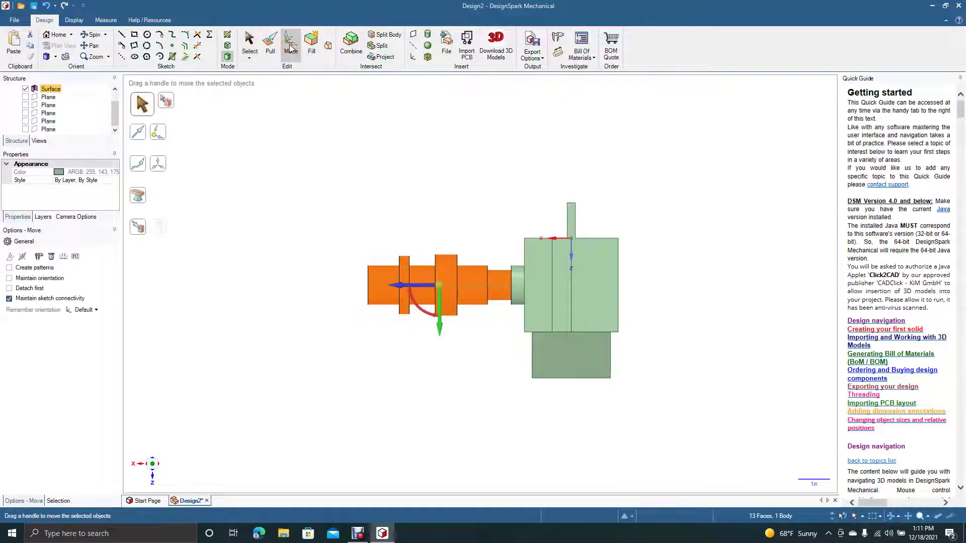
left_click(23, 268)
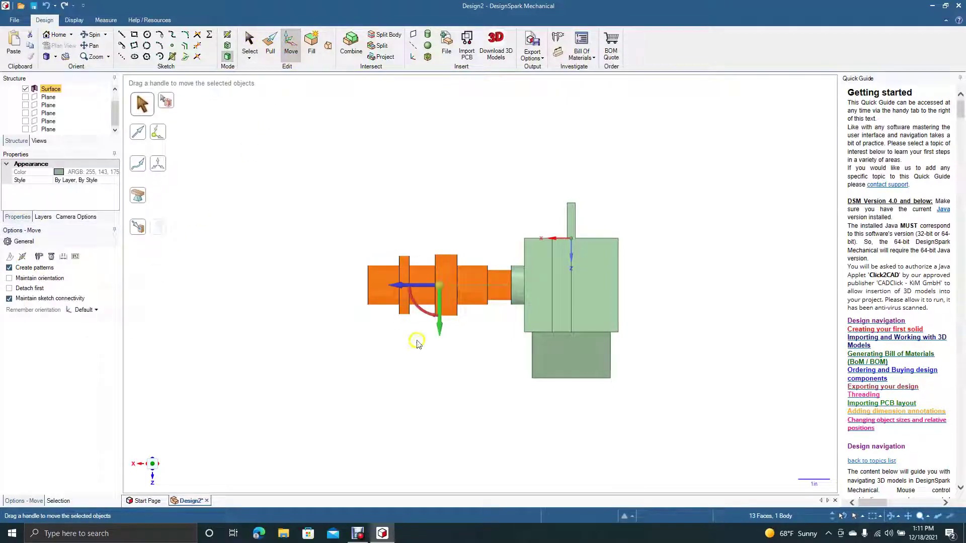
left_click_drag(400, 286, 646, 299)
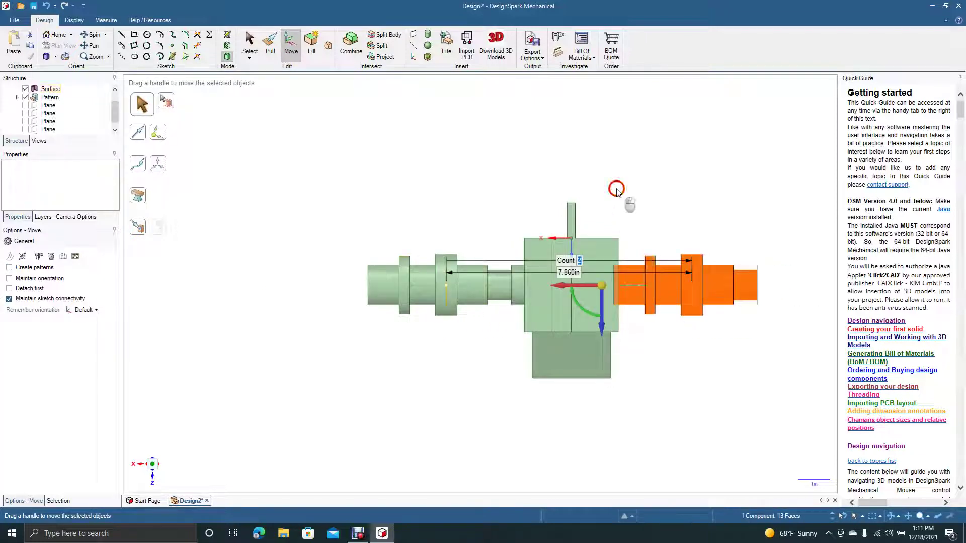
left_click(615, 192)
left_click(96, 38)
left_click_drag(460, 184, 420, 238)
left_click(250, 45)
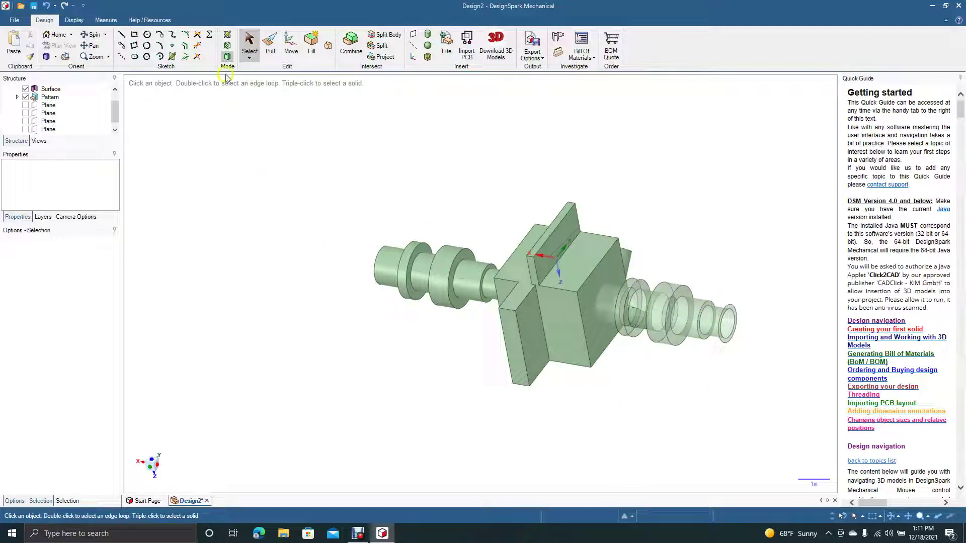
key("ctrl+z")
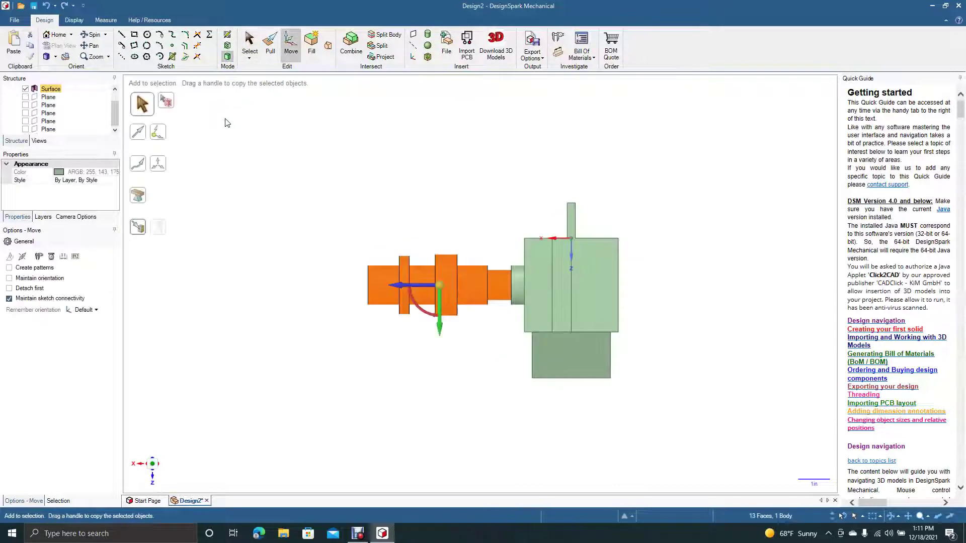
left_click(322, 149)
left_click_drag(323, 207, 525, 355)
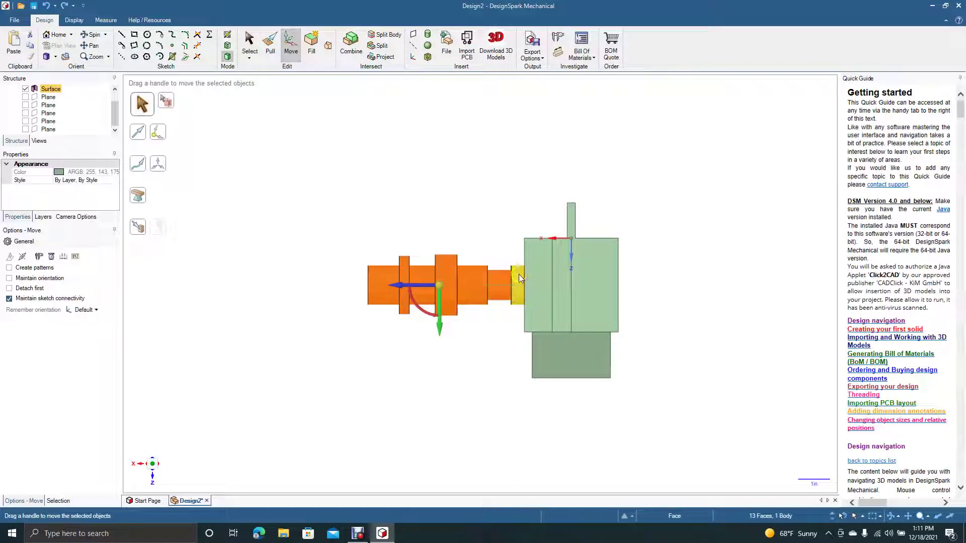
triple_click(477, 287)
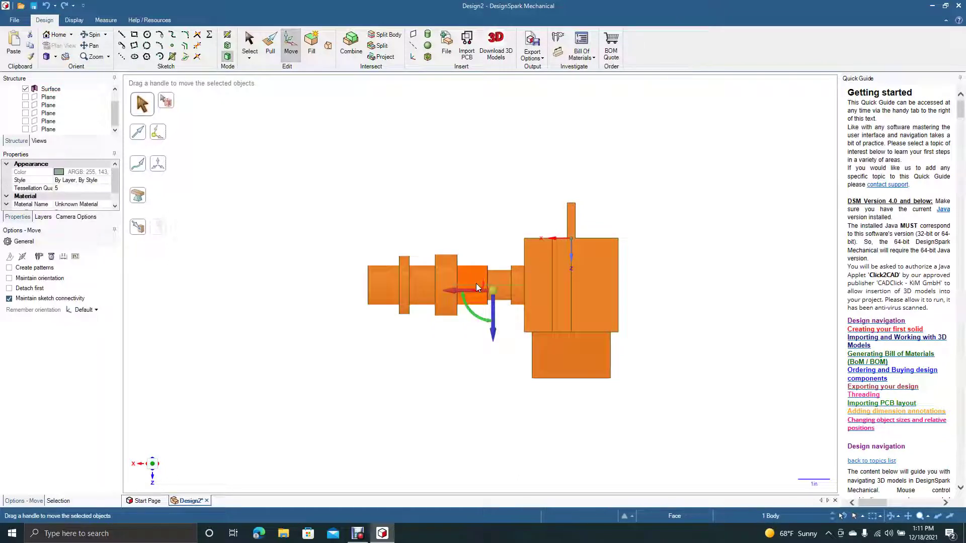
left_click(467, 147)
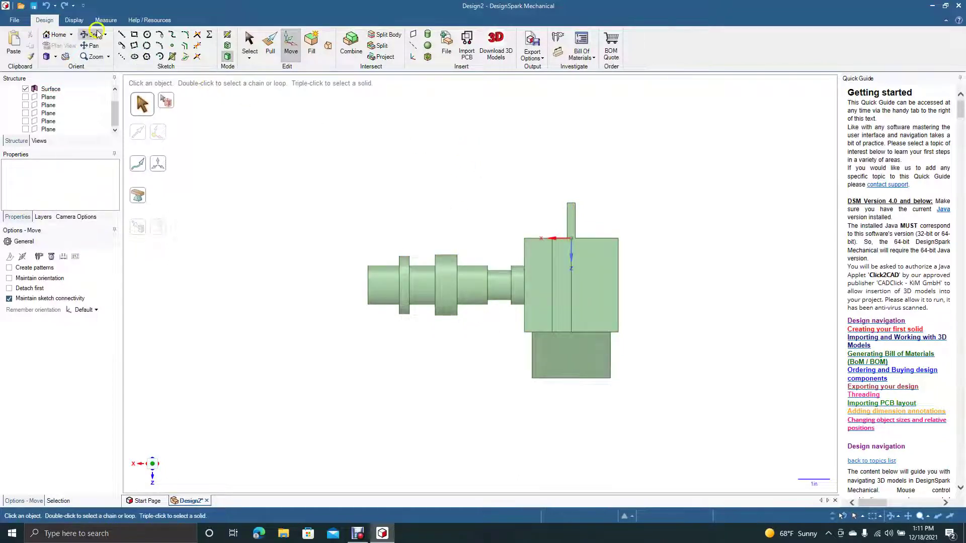
Rotate the angled arm's end face about 47° with Move so it stands parallel to the block's adjacent face.
left_click(97, 33)
left_click_drag(326, 314, 253, 137)
left_click(252, 44)
left_click(481, 333)
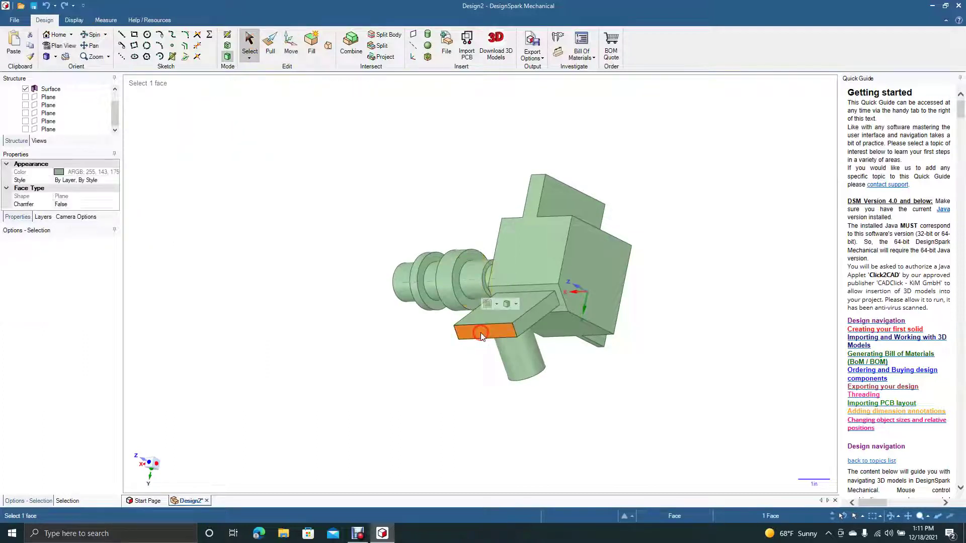
left_click(400, 198)
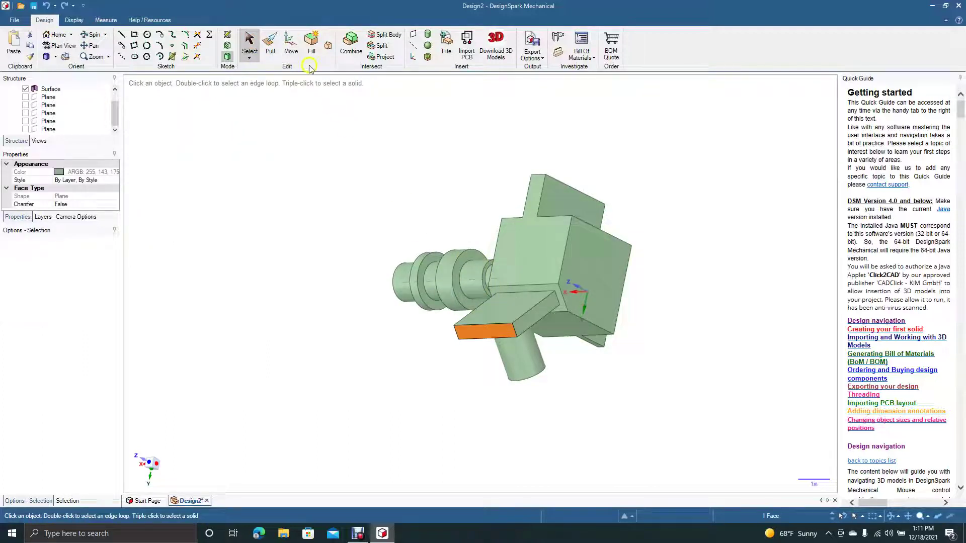
left_click(290, 44)
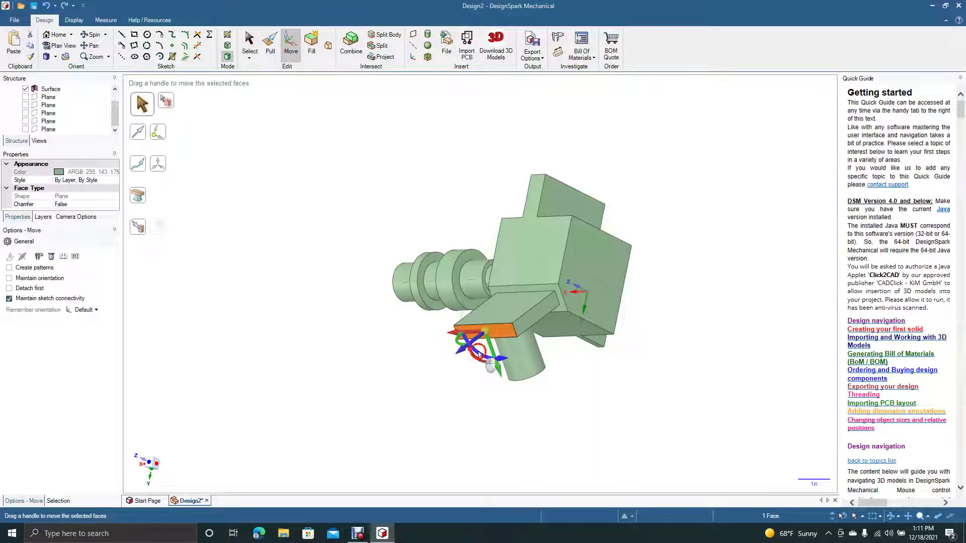
mouse_move(477, 354)
left_mouse_down()
mouse_move(454, 392)
mouse_move(468, 362)
mouse_move(461, 351)
left_mouse_up()
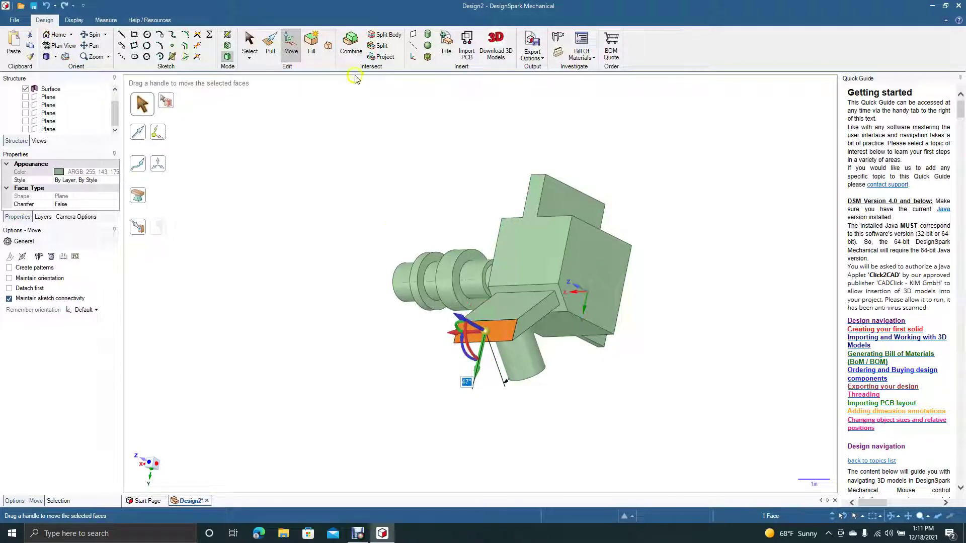
left_click(249, 44)
left_click(262, 348)
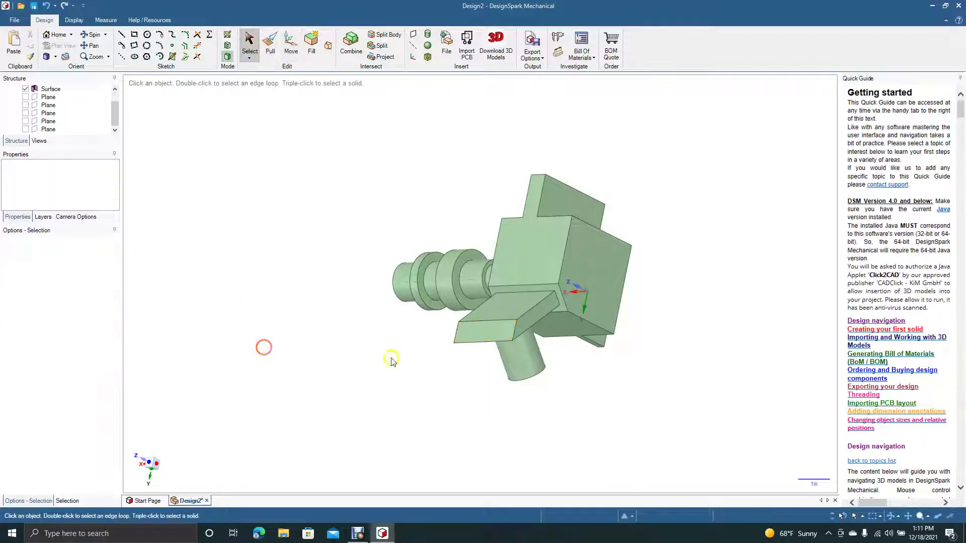
left_click(473, 333)
left_click(271, 44)
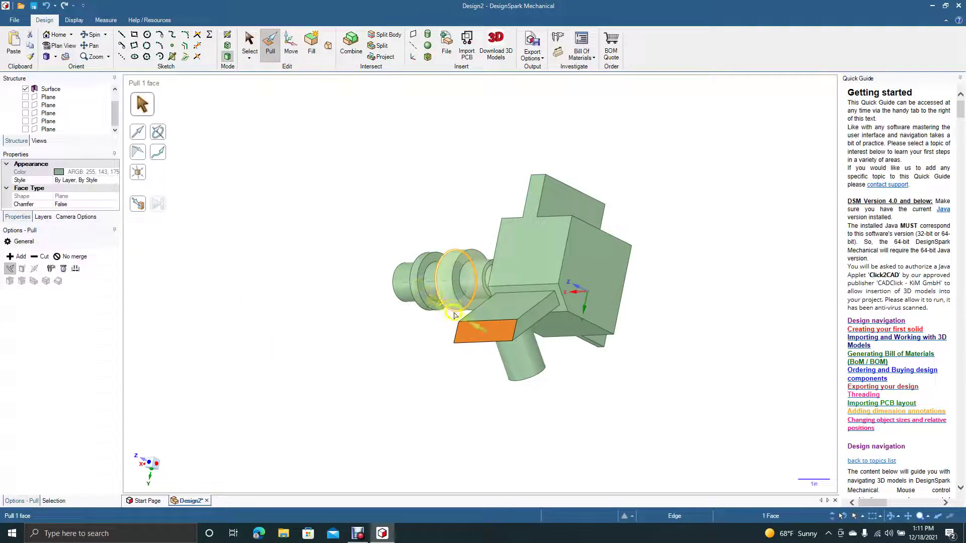
left_click_drag(480, 332, 405, 329)
key("Escape")
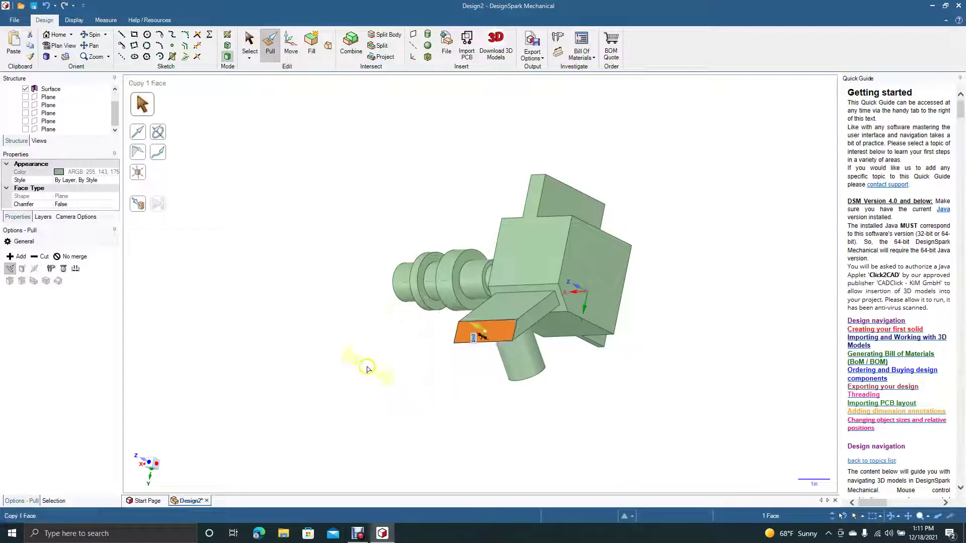
left_click(249, 39)
left_click(295, 281)
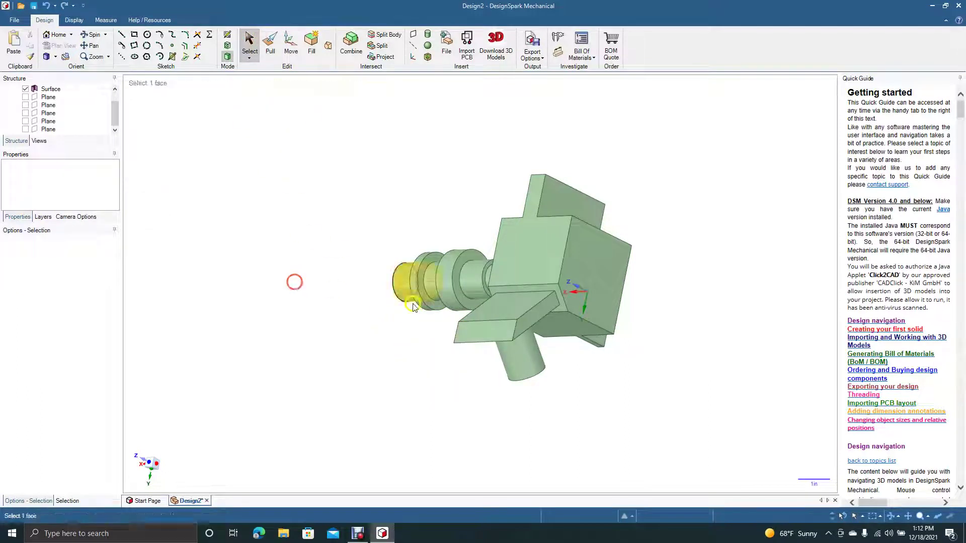
Insert a plane on the angled arm's end face.
left_click(480, 333)
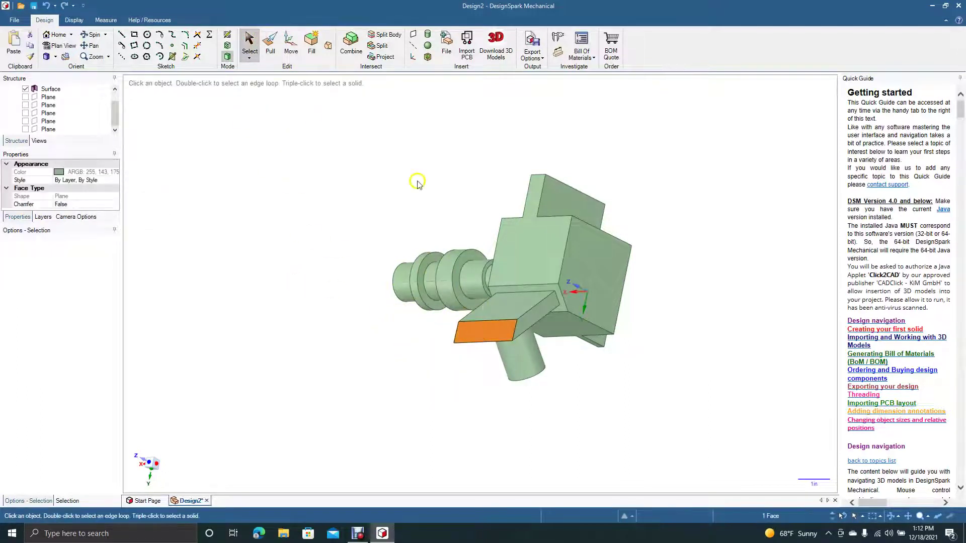
left_click(414, 34)
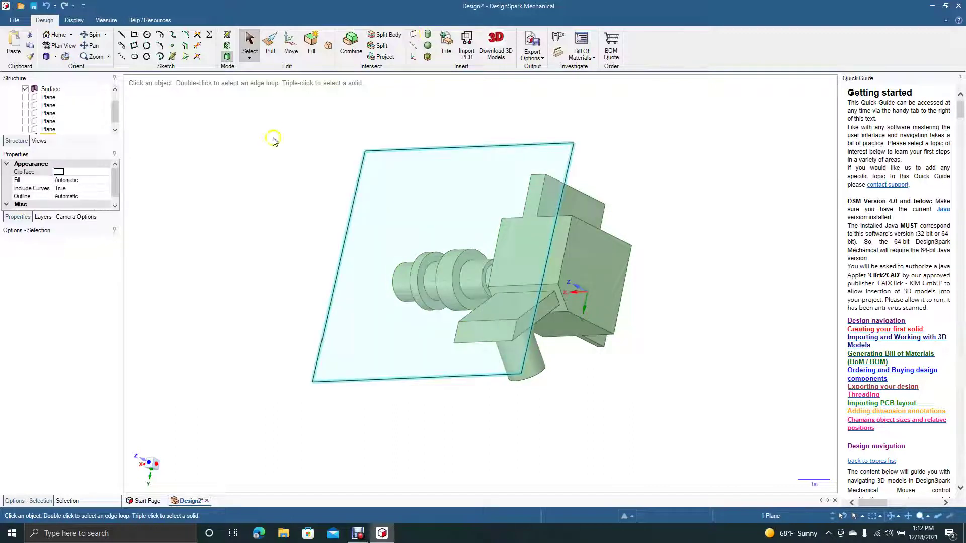
left_click(96, 35)
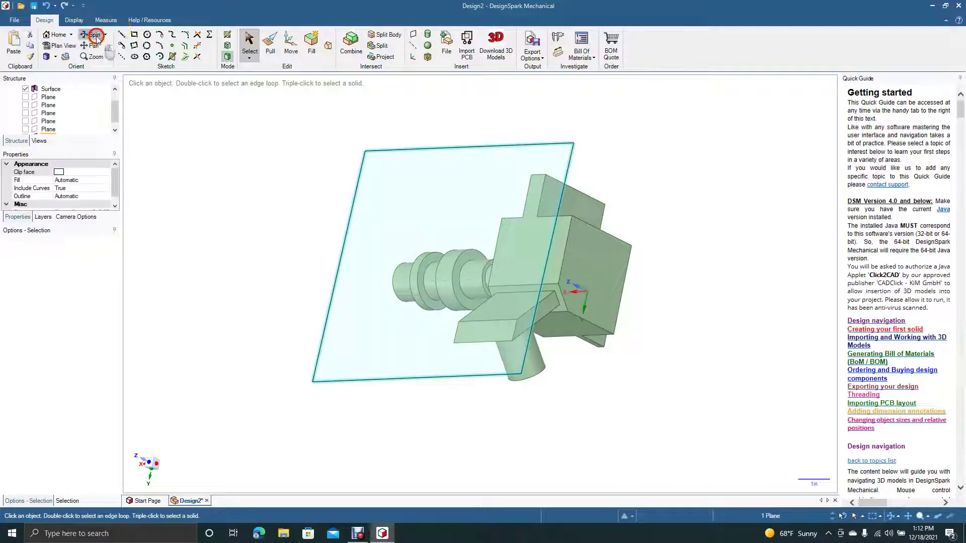
mouse_move(171, 185)
left_mouse_down()
mouse_move(340, 185)
mouse_move(272, 182)
mouse_move(257, 197)
left_mouse_up()
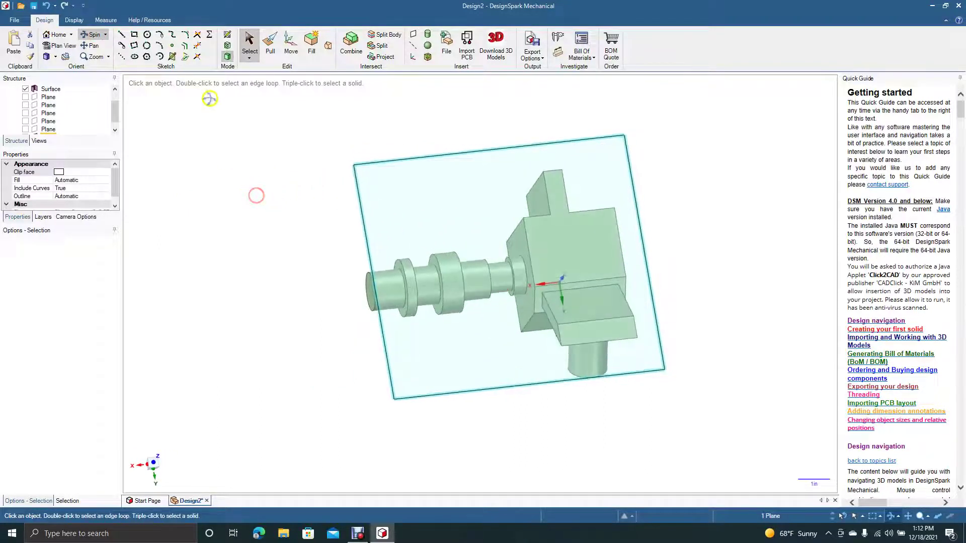
Sketch a circle about 0.559 in in diameter at the centre of the arm's end face, viewed square on.
left_click(250, 44)
left_click(603, 331)
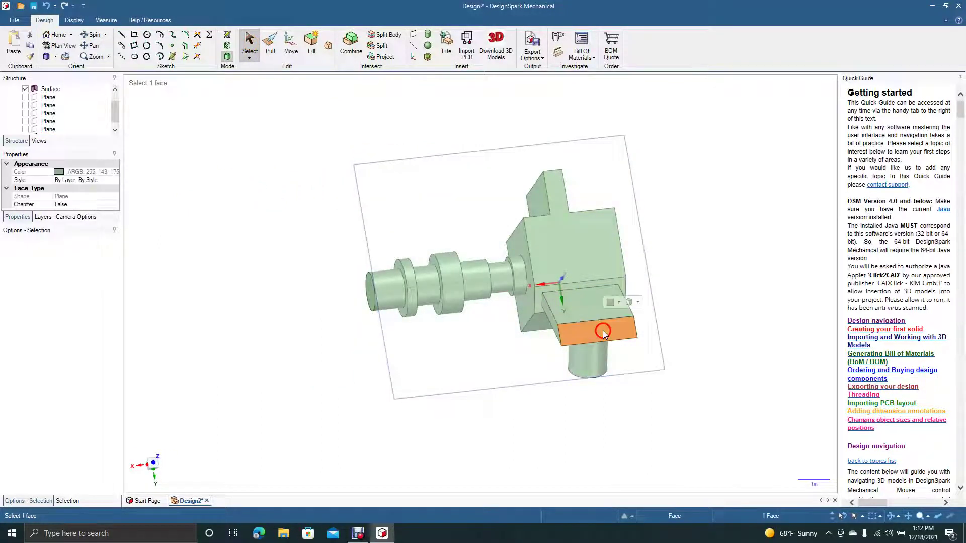
left_click(59, 46)
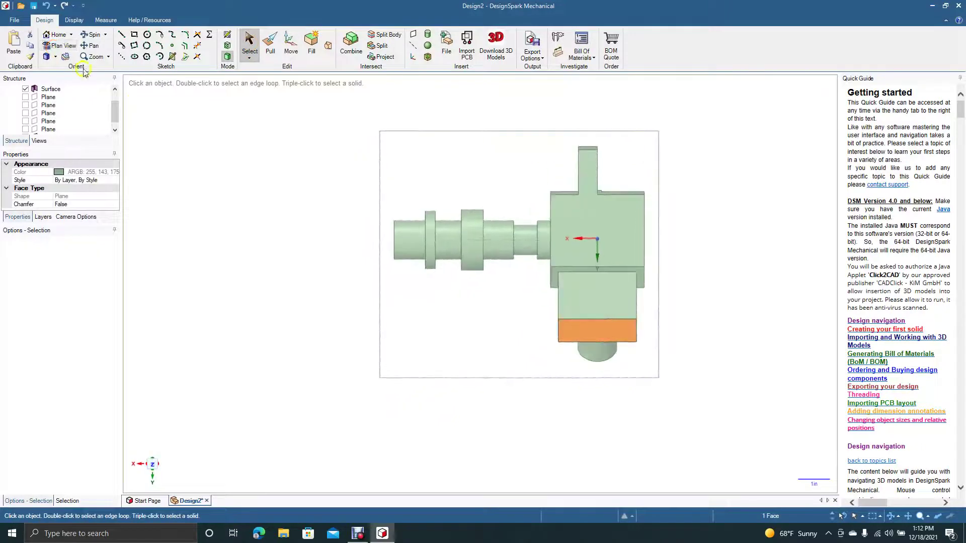
left_click(207, 251)
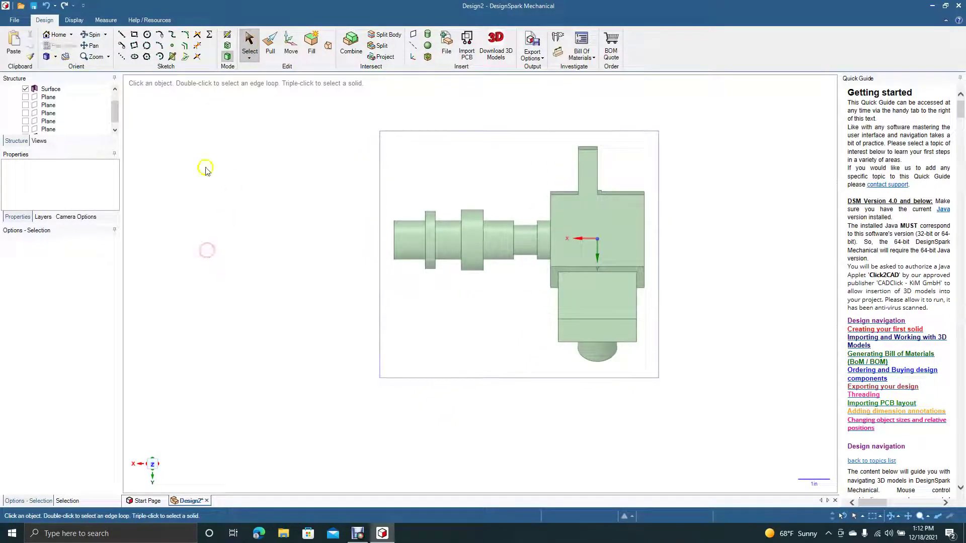
left_click(146, 36)
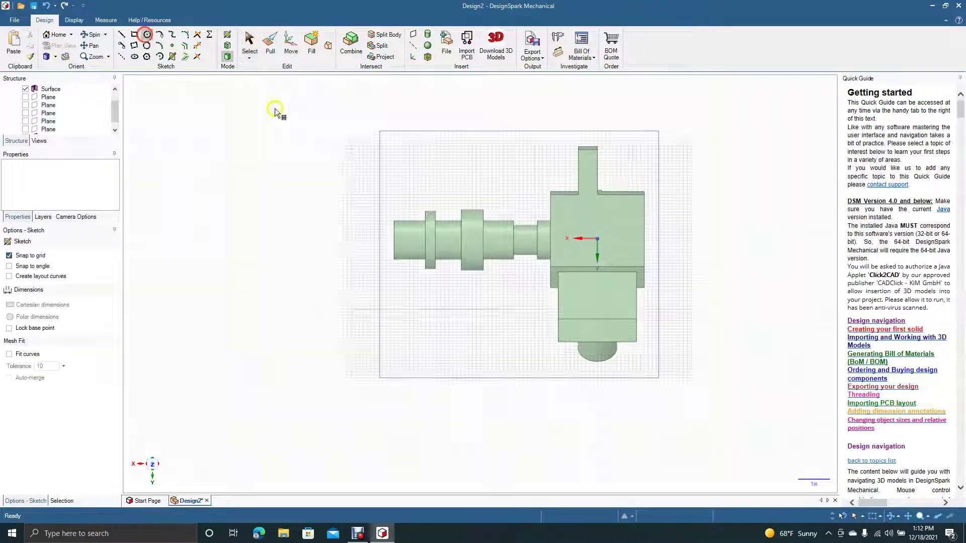
left_click(593, 330)
left_click(598, 329)
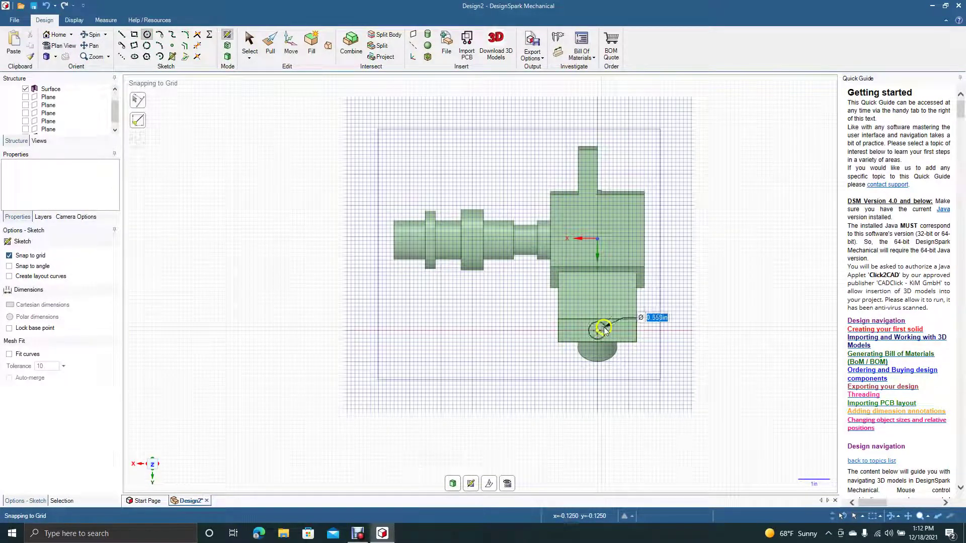
left_click(605, 331)
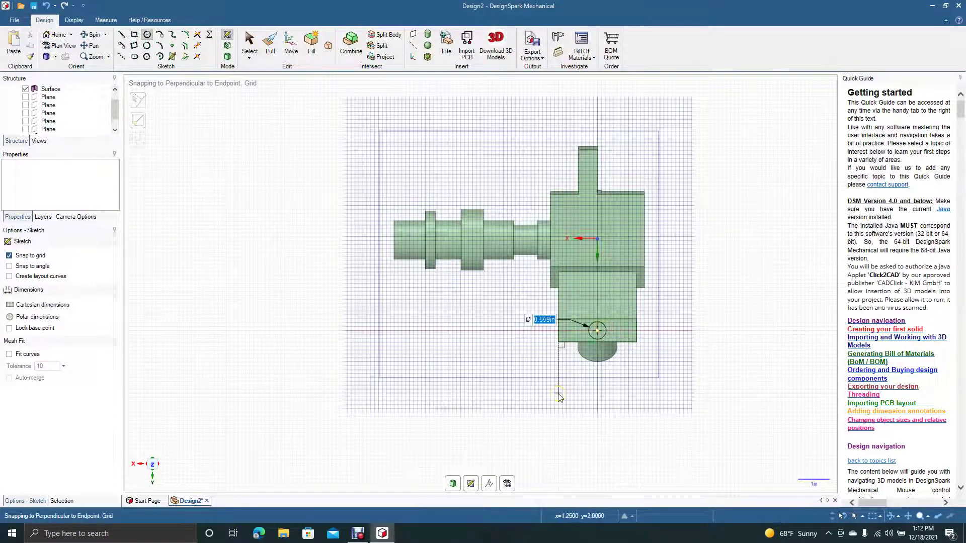
Pattern the circle on the arm's end face toward the shaft side with a count of 2 and 0.75 in spacing.
scroll(503, 327, "up", 4)
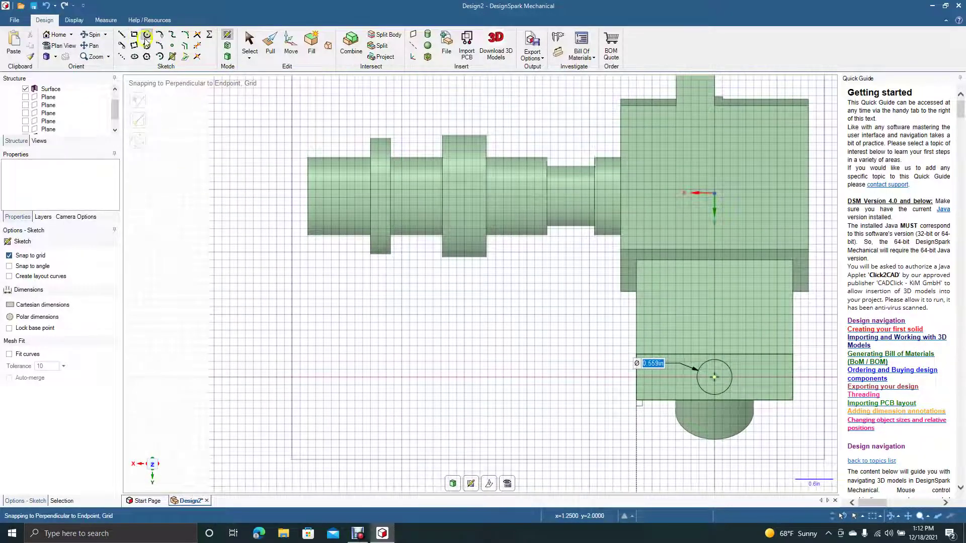
left_click(92, 46)
mouse_move(205, 195)
left_mouse_down()
mouse_move(187, 206)
mouse_move(121, 209)
left_mouse_up()
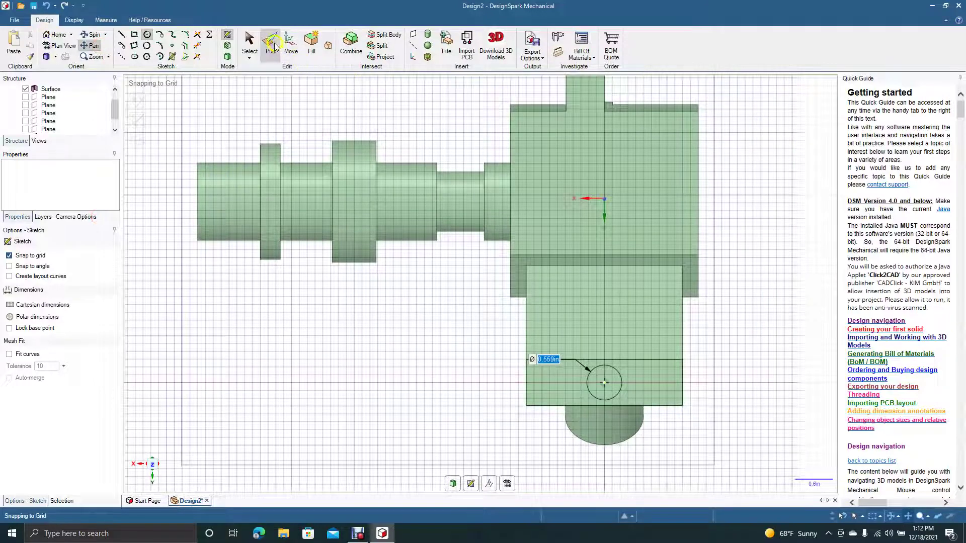
left_click(250, 42)
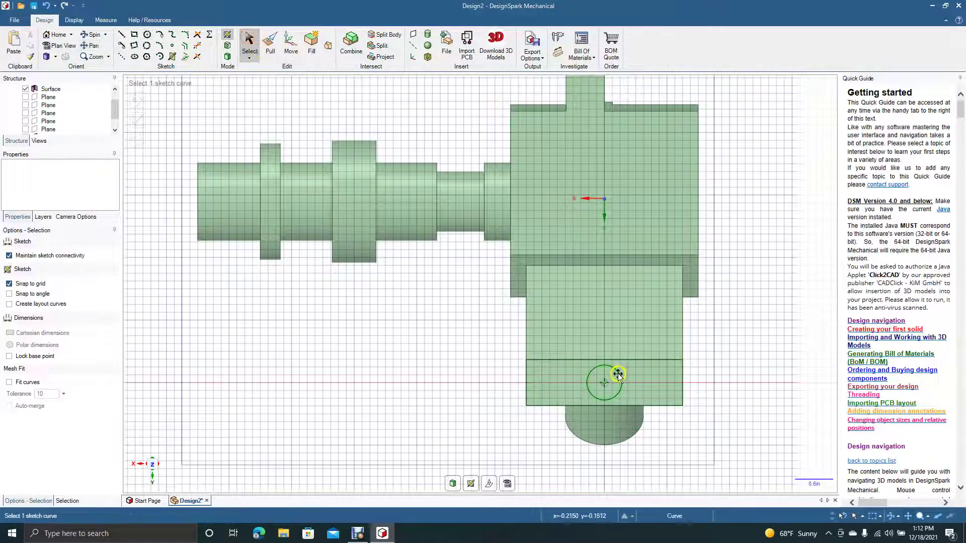
left_click(616, 370)
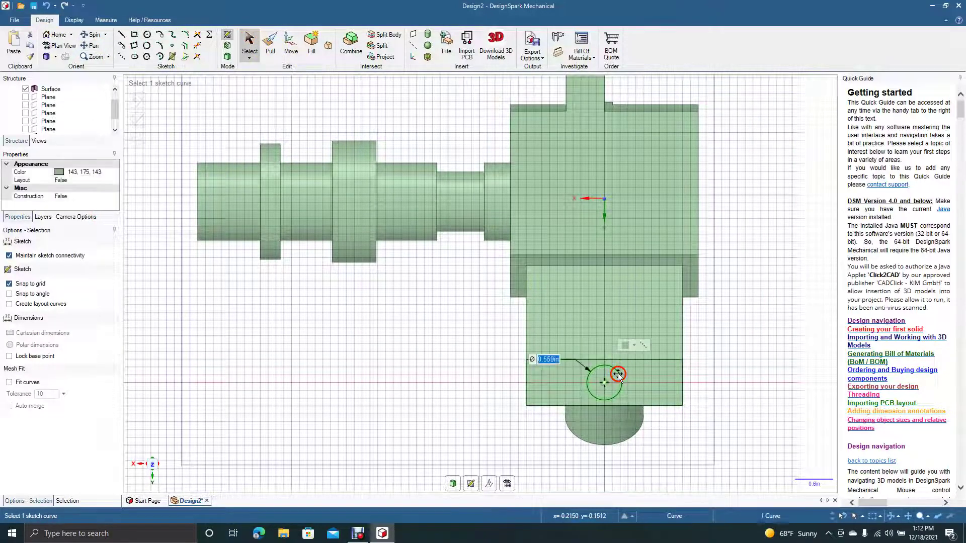
left_click(290, 44)
left_click(34, 269)
left_click_drag(644, 386, 594, 398)
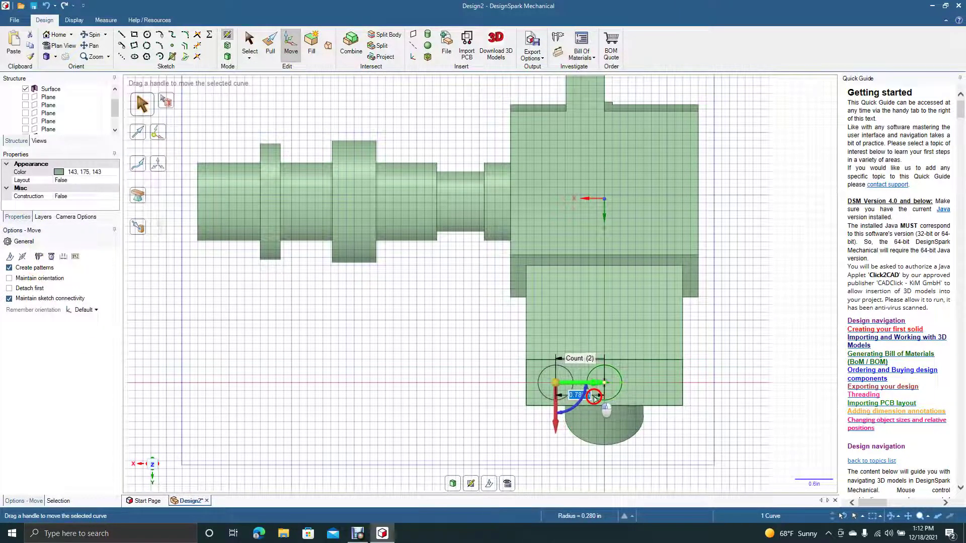
key("Tab")
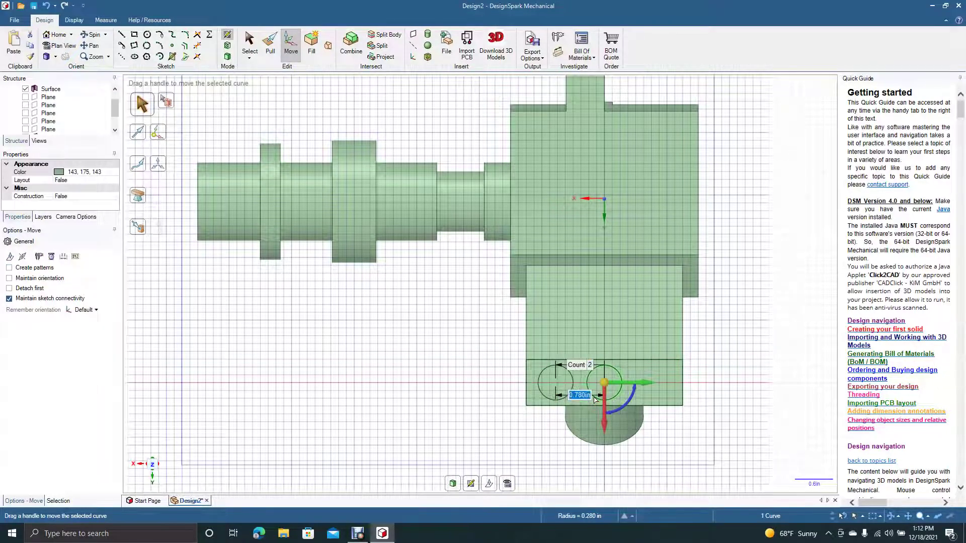
key("BackSpace")
key("Return")
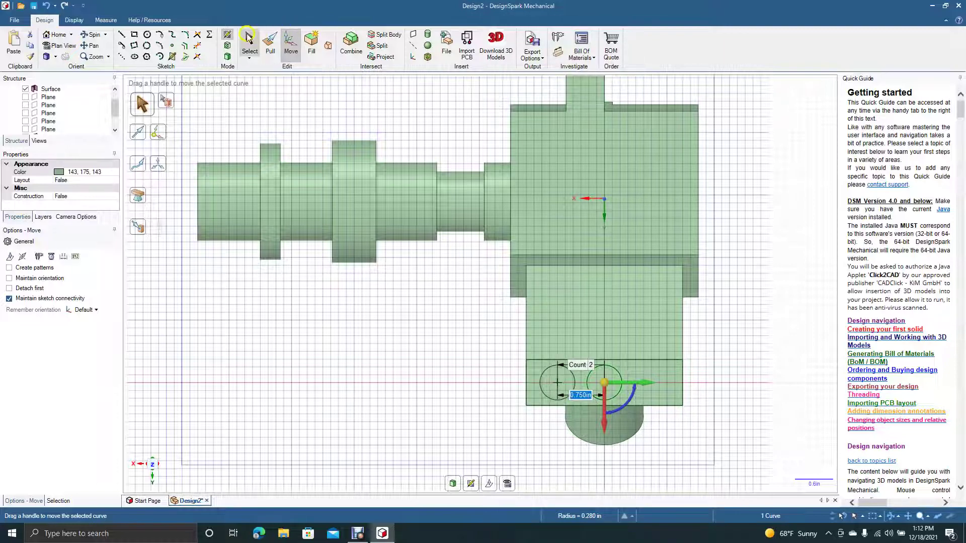
Pattern the centre circle to the side away from the shaft, making a row of three circles on the arm's end face.
left_click(248, 39)
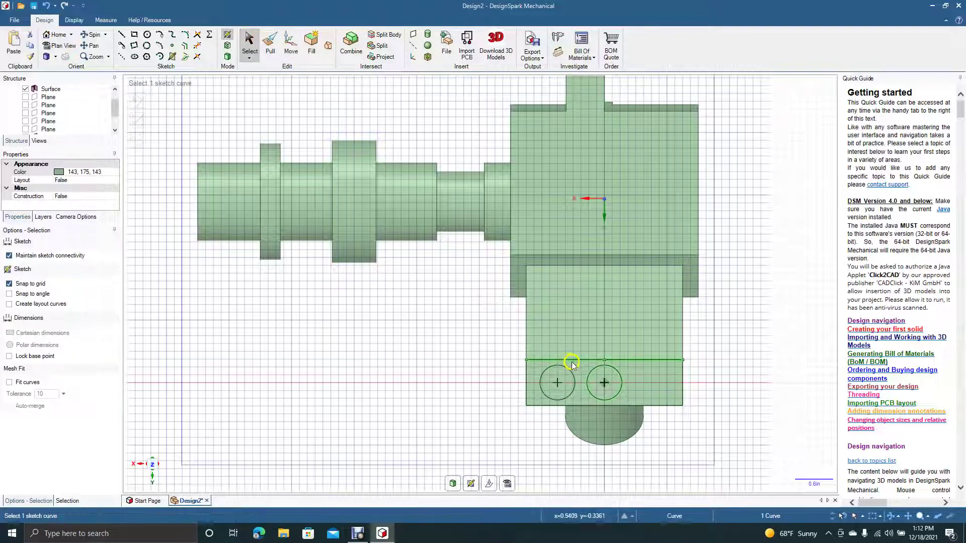
left_click(590, 373)
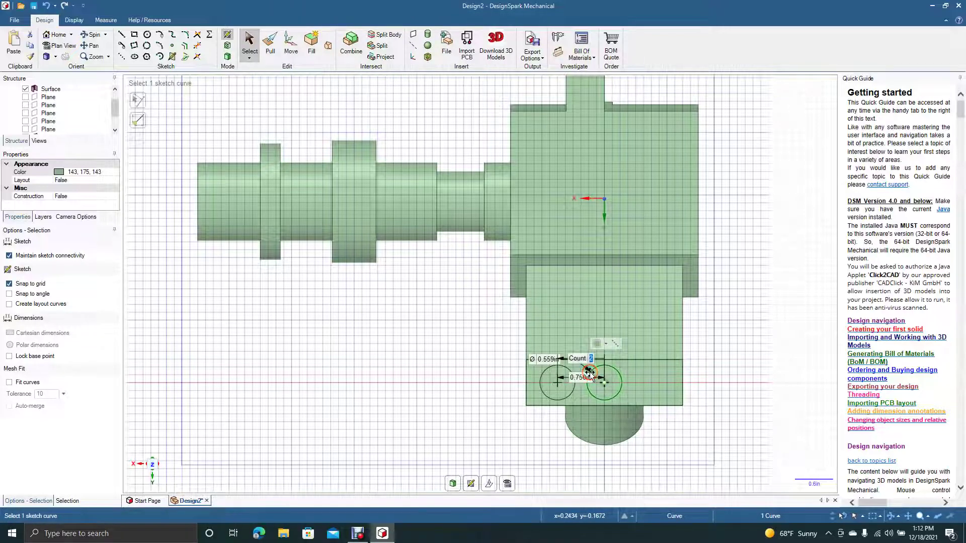
left_click(290, 49)
left_click(44, 268)
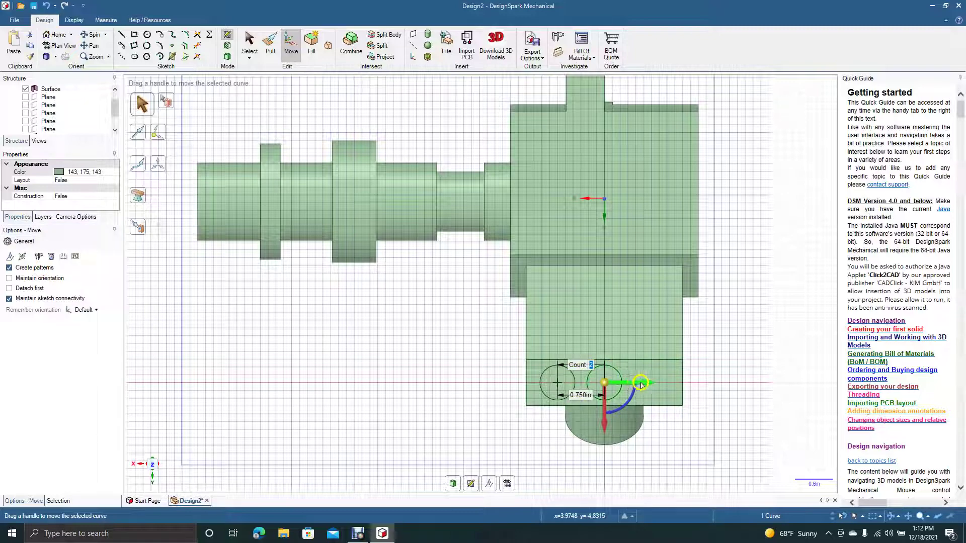
left_click_drag(641, 385, 689, 386)
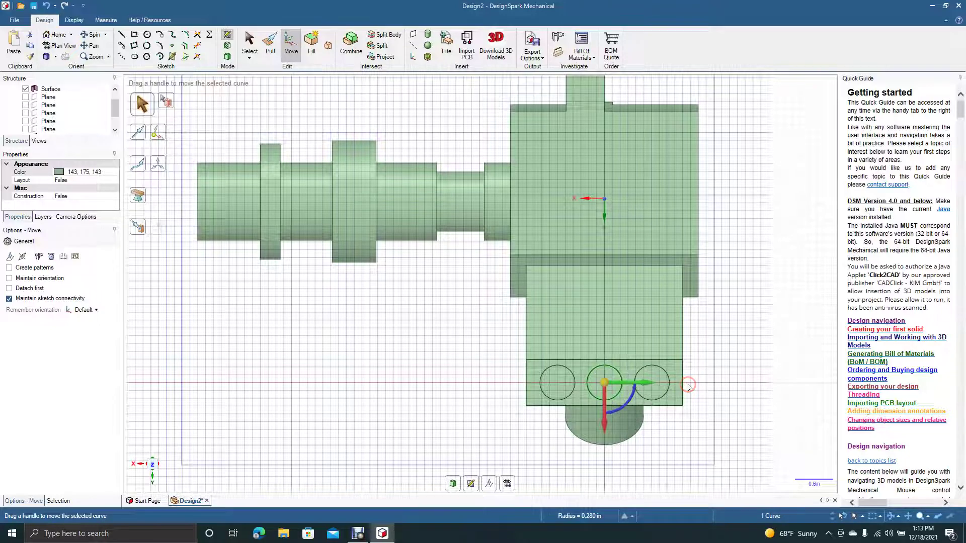
left_click(247, 50)
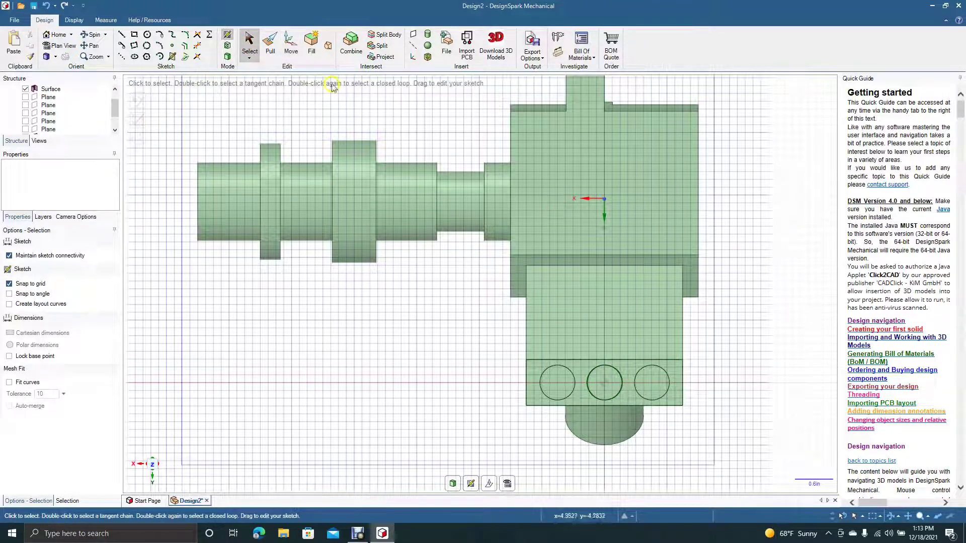
left_click(589, 373)
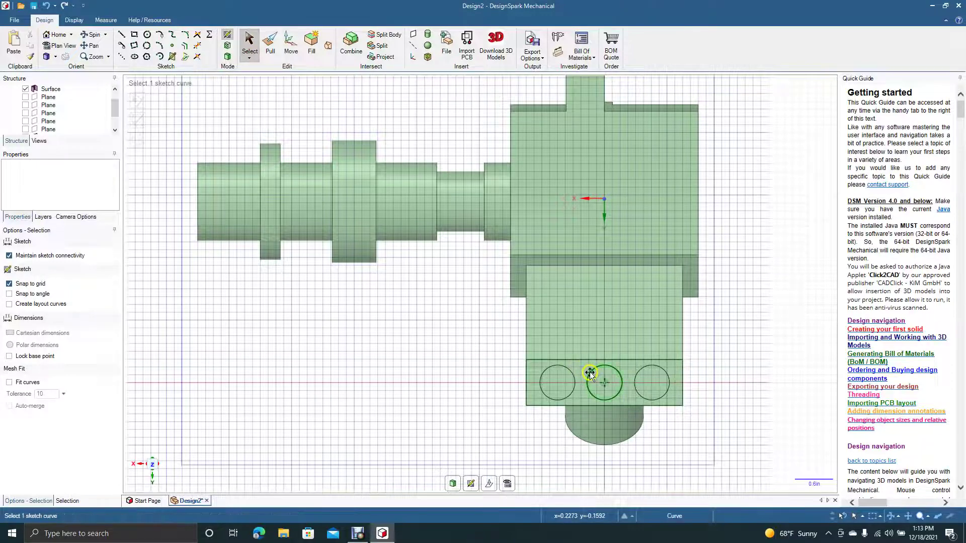
key("Escape")
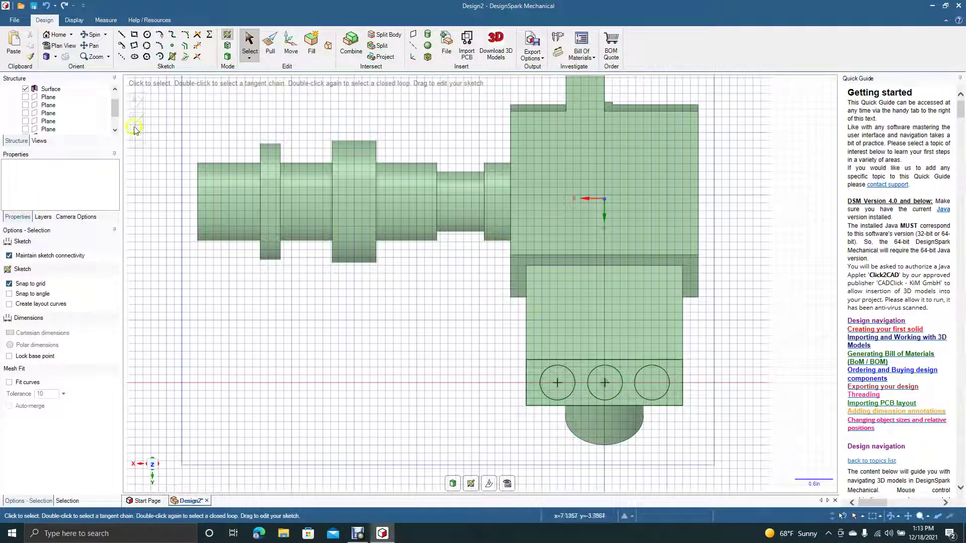
Pull the three circles on the angled arm's end face outward together into a row of cylindrical pins.
left_click(92, 35)
mouse_move(382, 291)
left_mouse_down()
mouse_move(299, 239)
mouse_move(300, 254)
left_mouse_up()
left_click(267, 49)
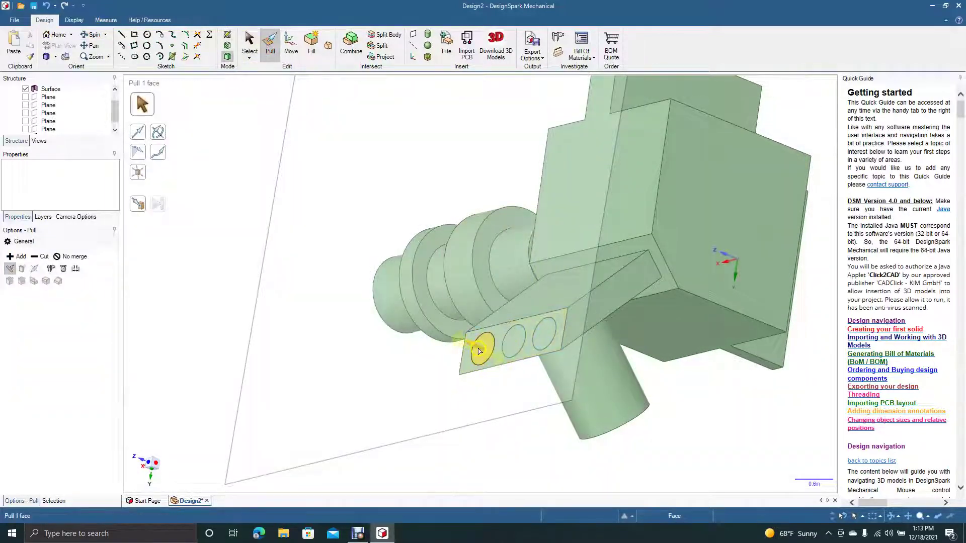
left_click(481, 348)
left_click(516, 347, "ctrl")
left_click(544, 332, "ctrl")
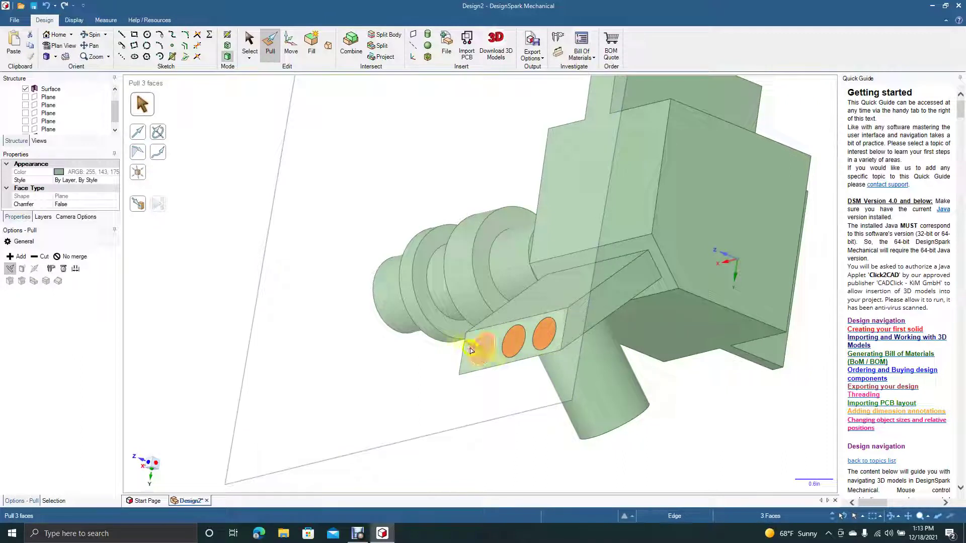
left_click_drag(473, 348, 383, 298)
left_click(250, 38)
Examine the three pins and the stepped shaft's collars from an angled view of the model.
left_click(92, 34)
left_click_drag(300, 209, 408, 168)
left_click(322, 270)
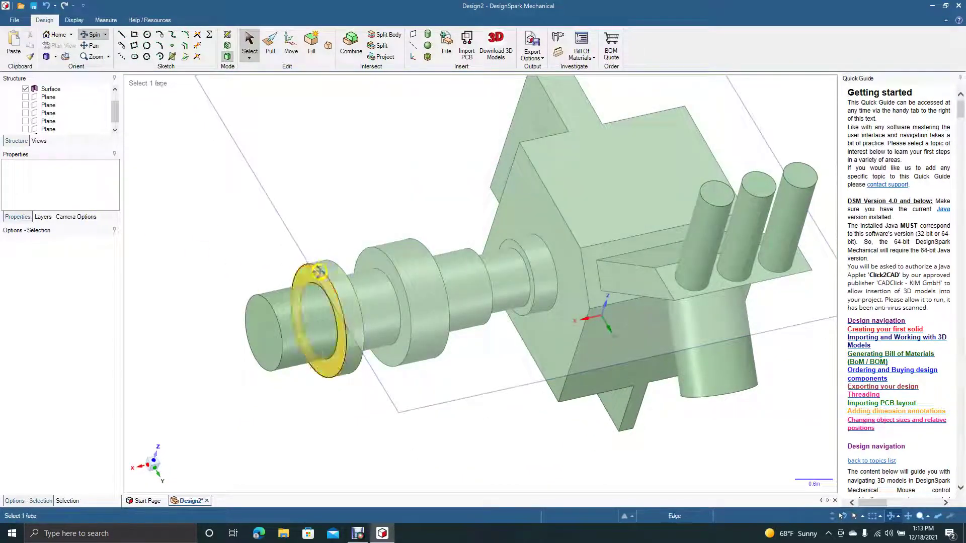
left_click(378, 266)
left_click(383, 266)
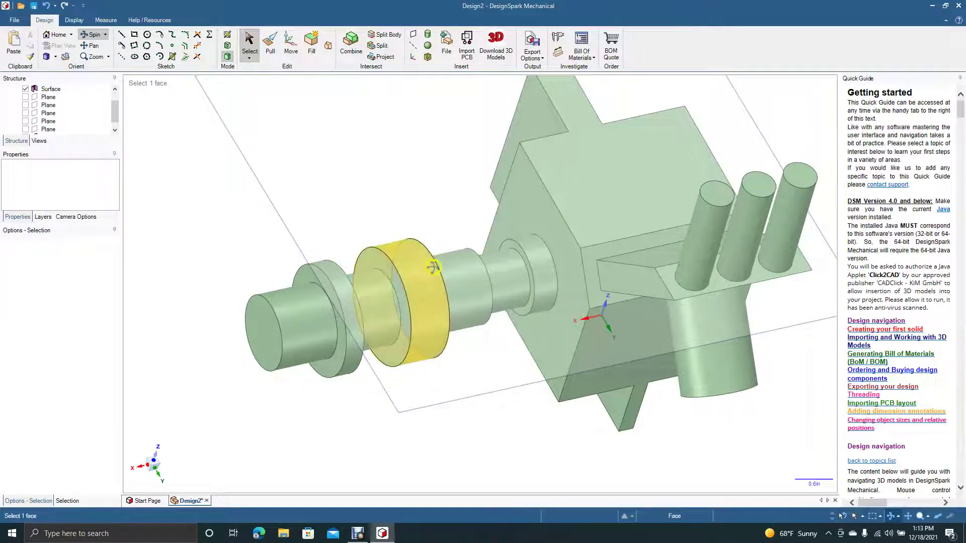
left_click(367, 129)
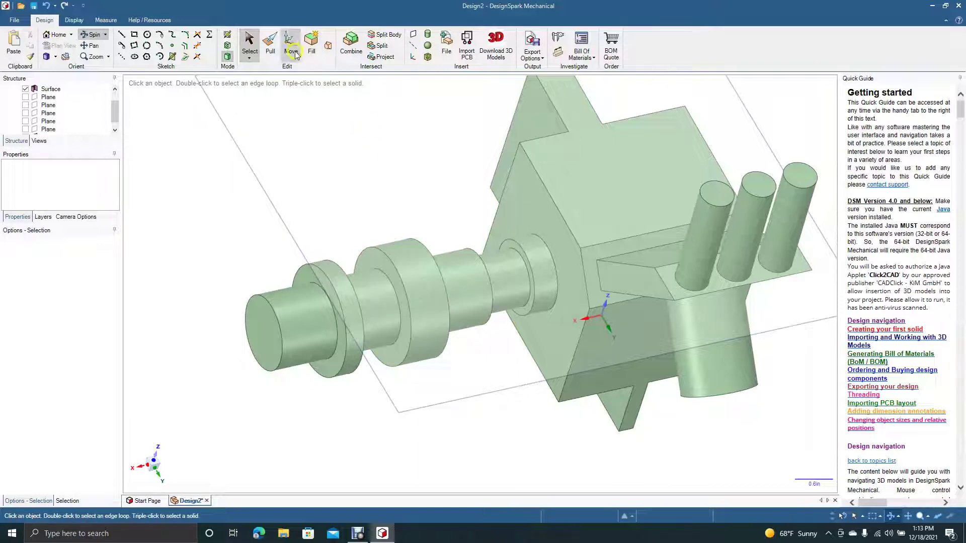
left_click(250, 41)
left_click(181, 188)
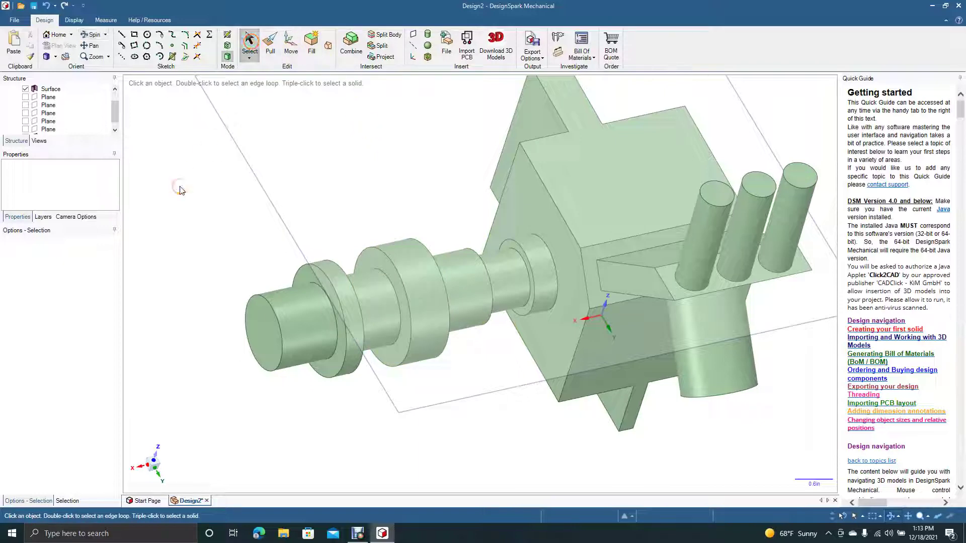
Inspect the finished model and the block's side edge opposite the shaft in the Top view.
left_click(56, 56)
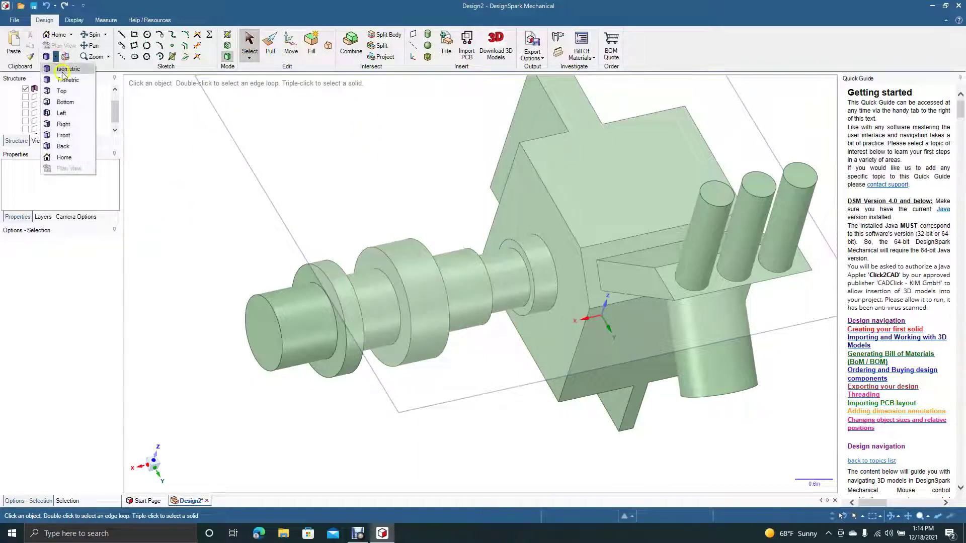
left_click(68, 92)
left_click(198, 170)
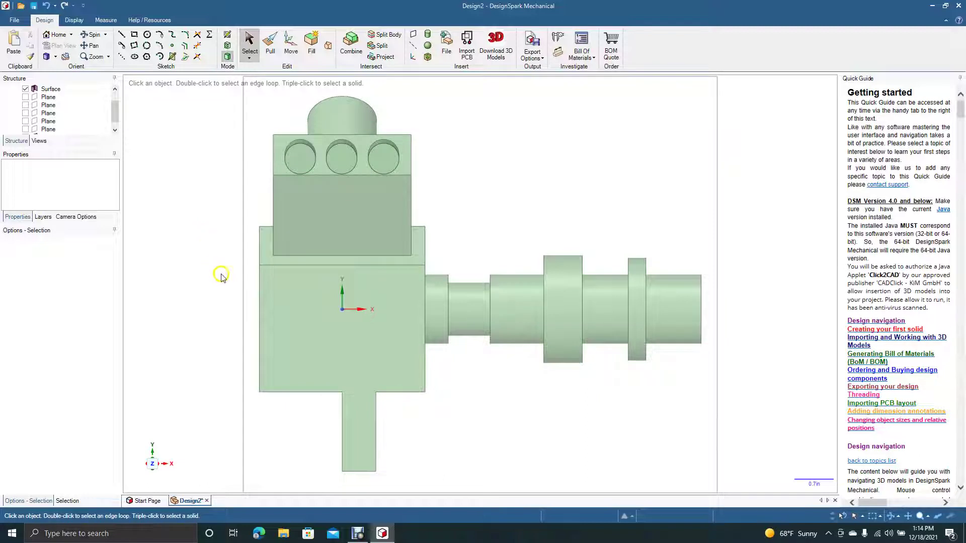
left_click(262, 313)
left_click(261, 313)
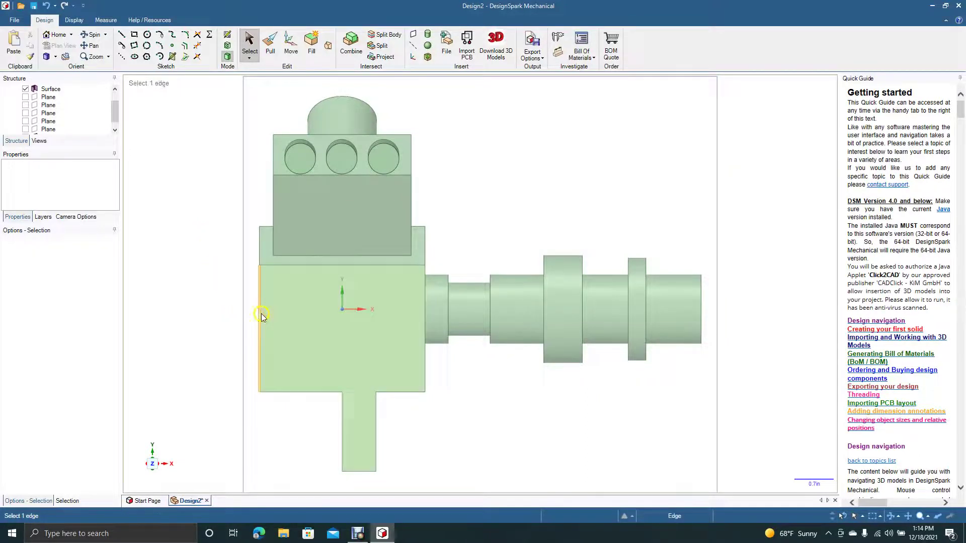
left_click(259, 313)
left_click(197, 300)
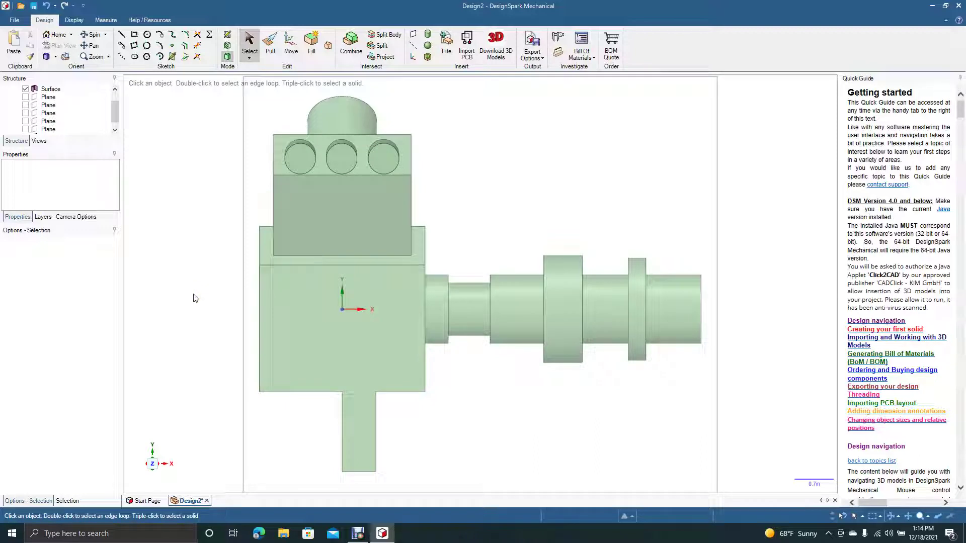
left_click(161, 281)
left_click(778, 152)
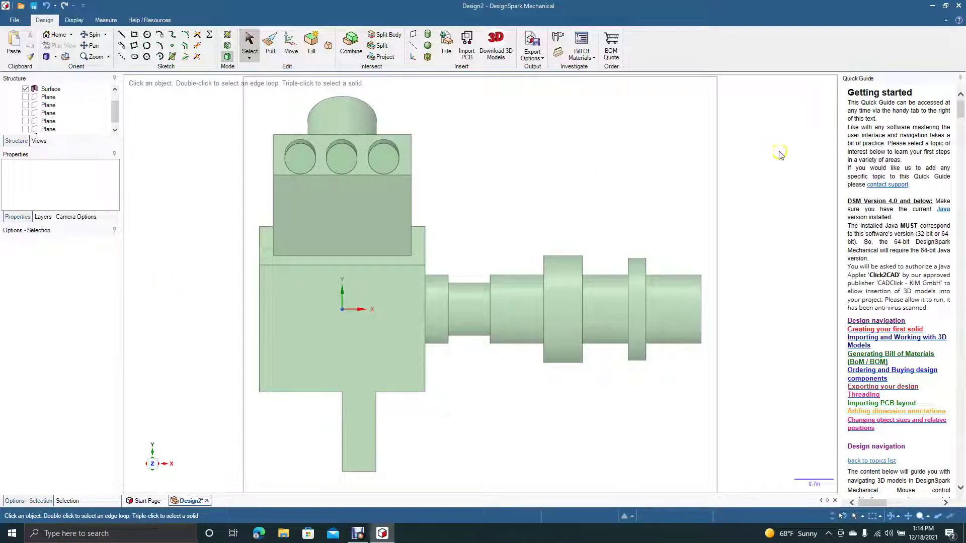